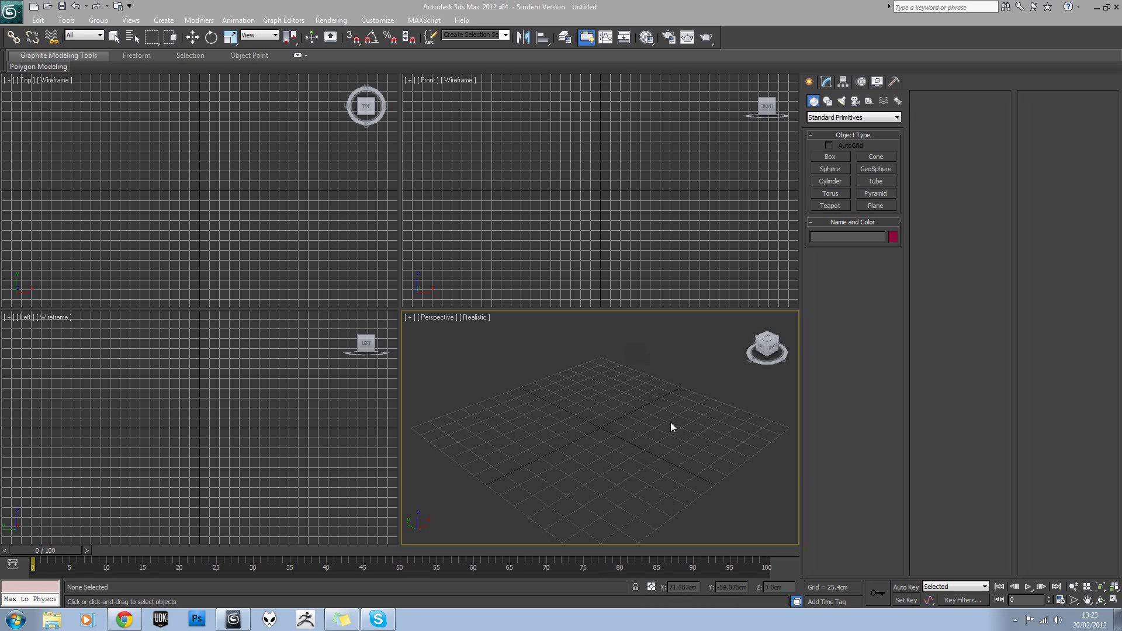
Show the MassFX Toolbar, dock it beside the main toolbar's tools, and open the MassFX Tools window
mouse_move(626, 383)
middle_mouse_down()
mouse_move(661, 408)
mouse_move(627, 397)
middle_mouse_up()
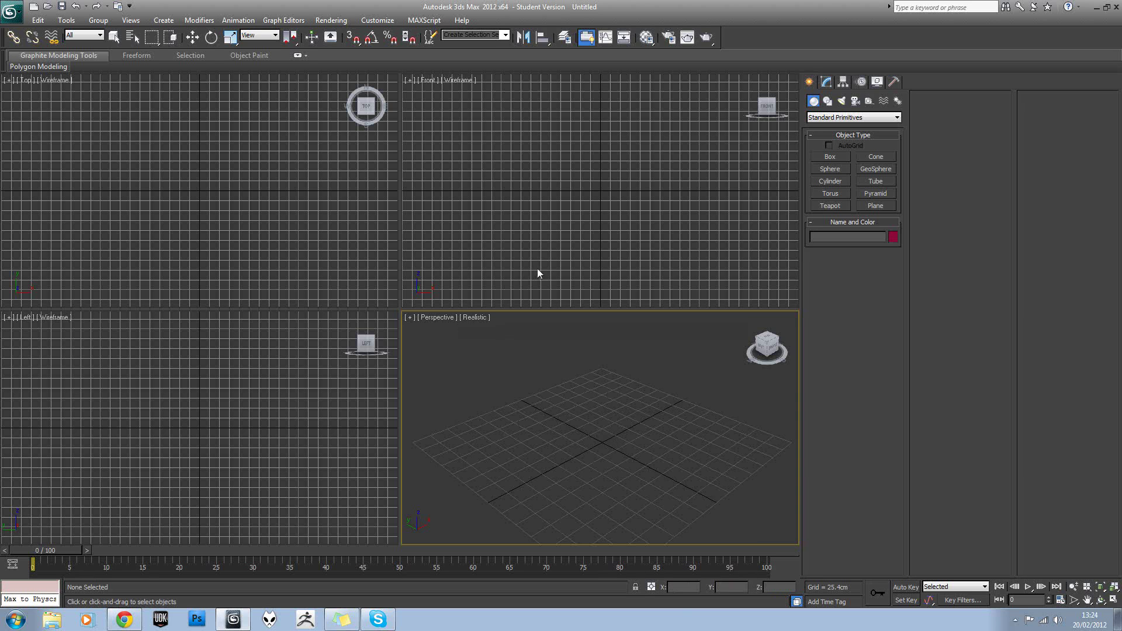
middle_click_drag(585, 351, 562, 360)
right_click(736, 35)
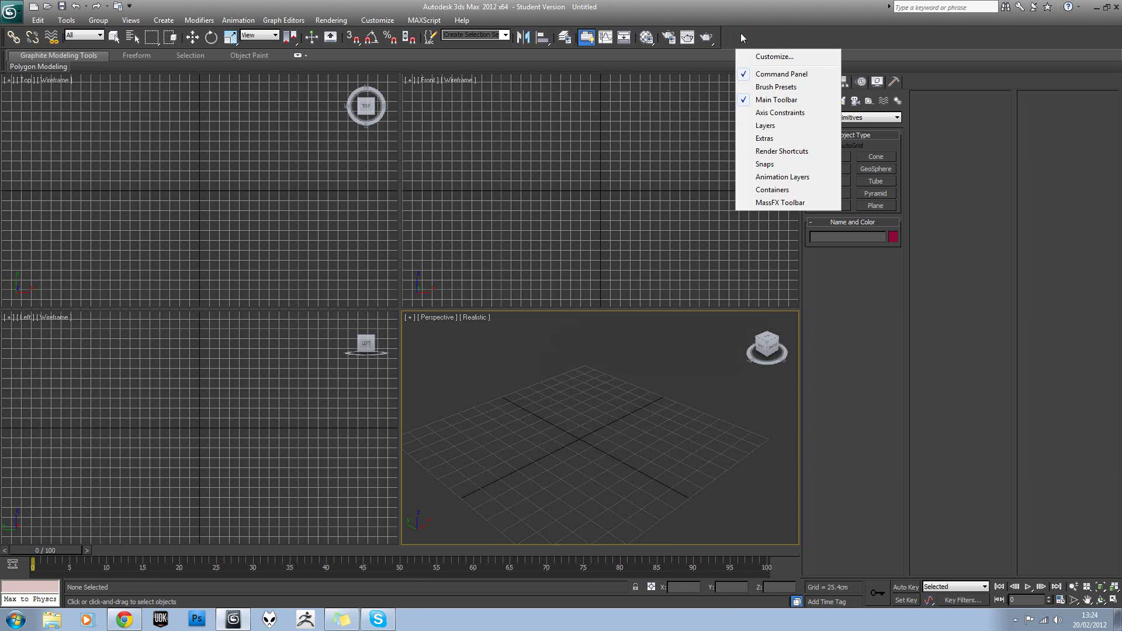
left_click(778, 202)
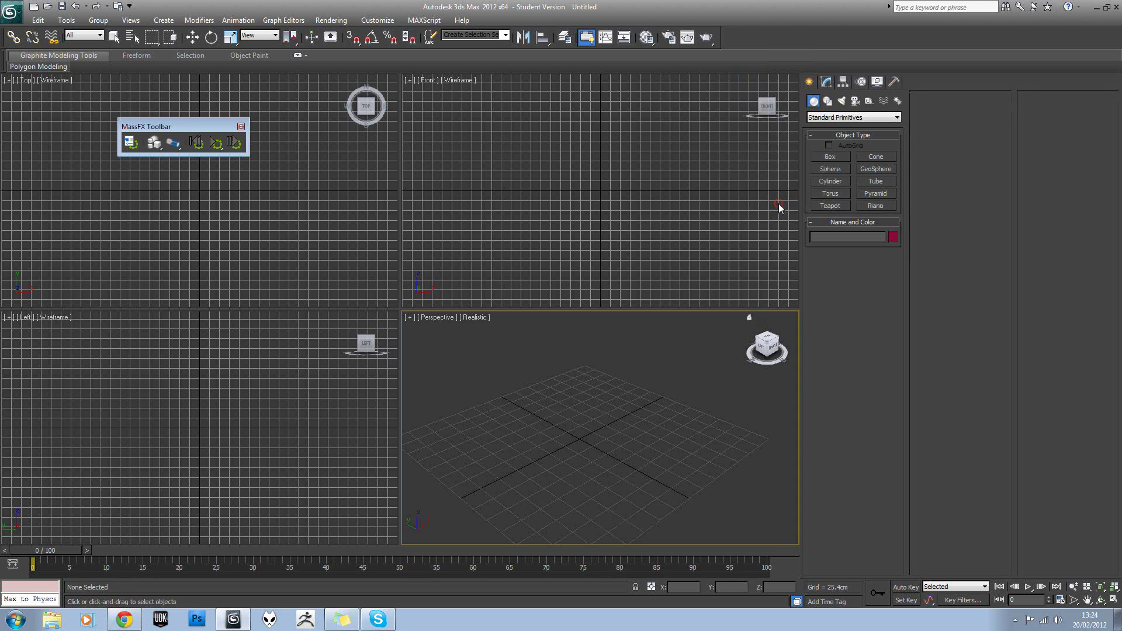
left_click_drag(193, 126, 774, 41)
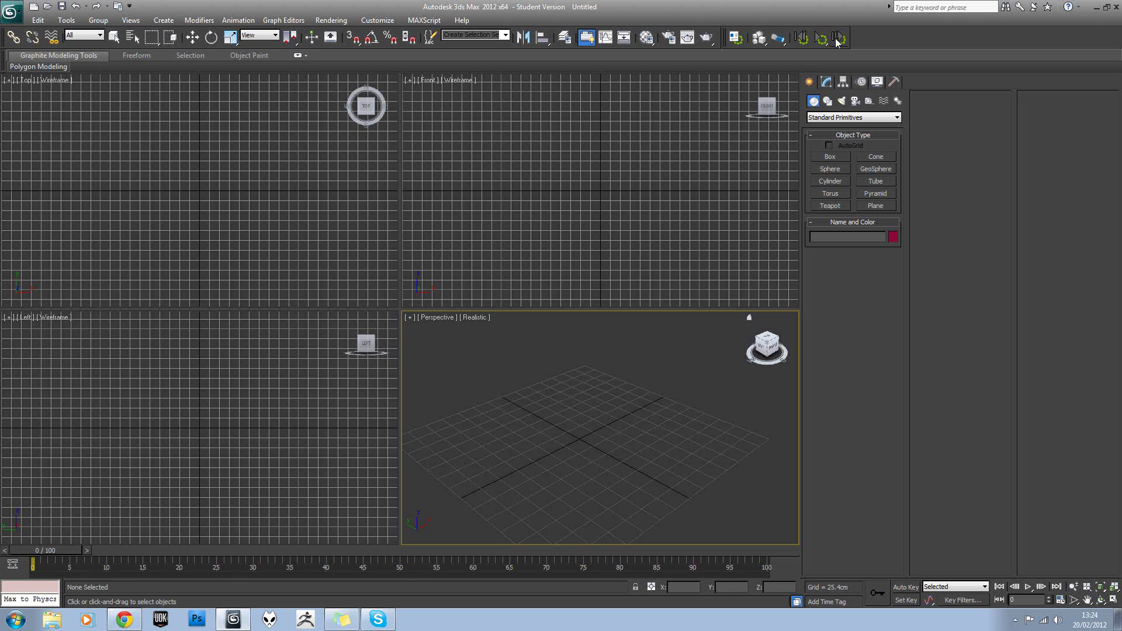
left_click(736, 38)
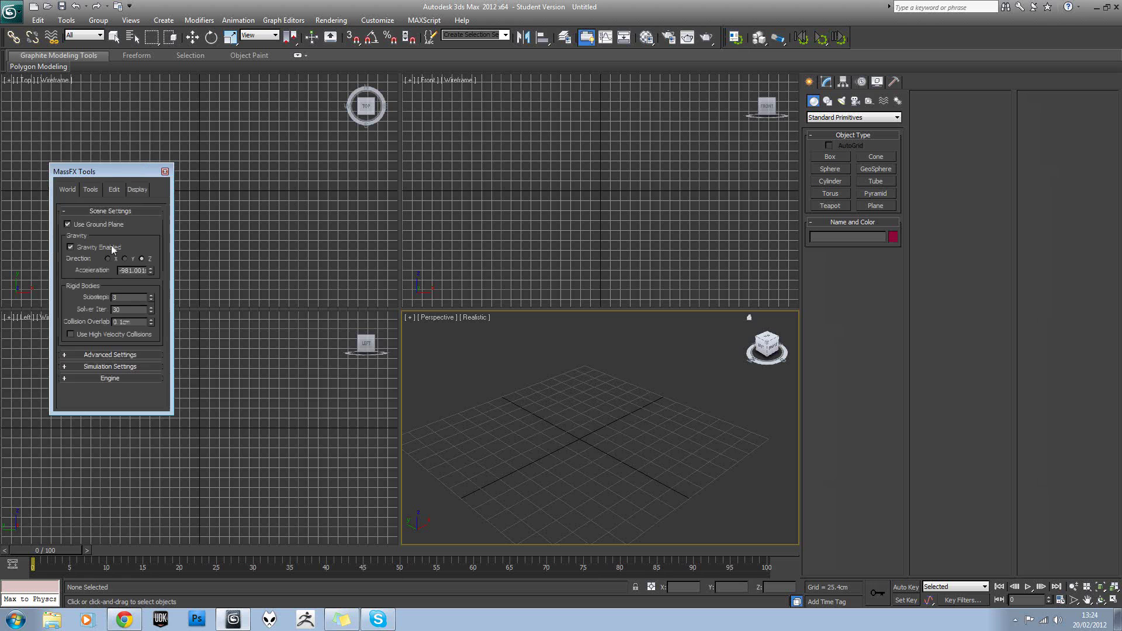
left_click_drag(105, 174, 152, 159)
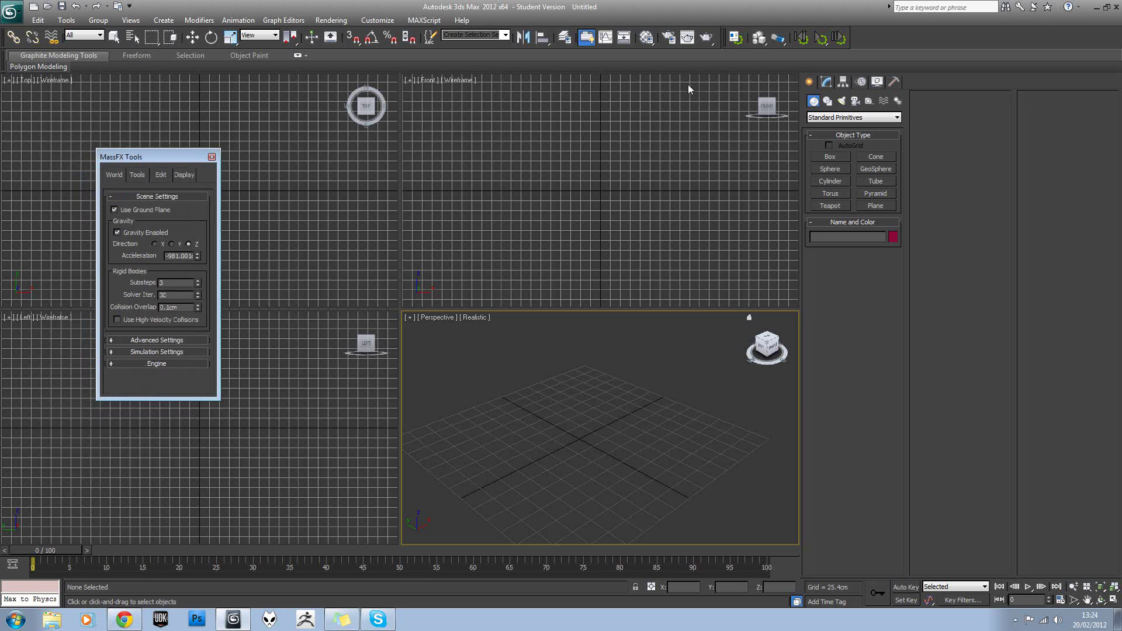
left_click(759, 40)
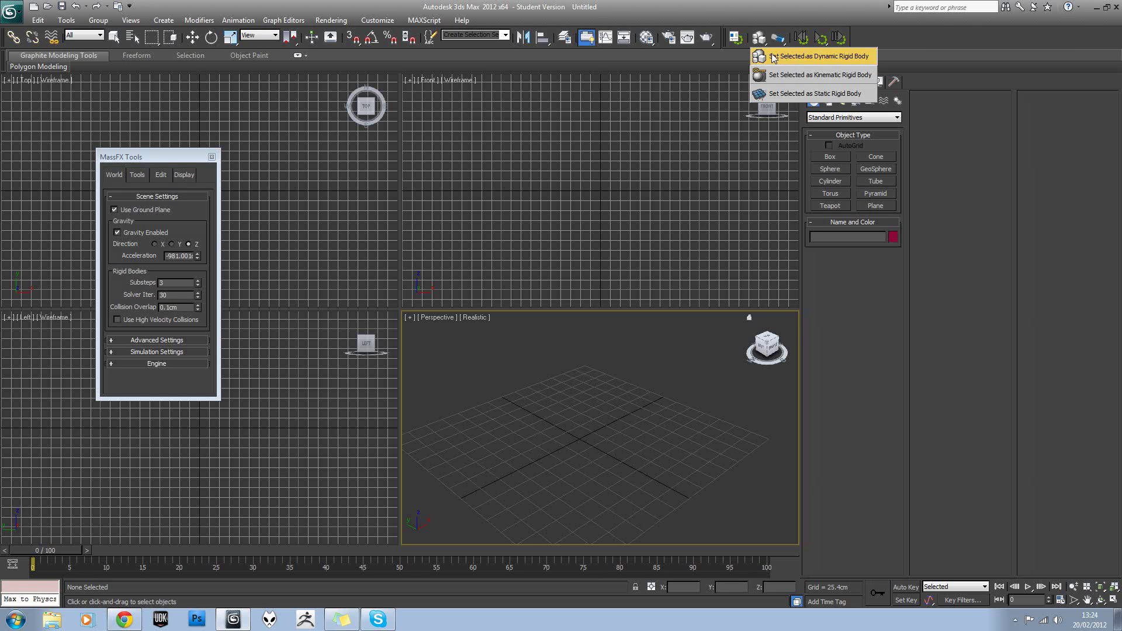
left_click(762, 21)
mouse_move(779, 42)
left_mouse_down()
mouse_move(800, 132)
mouse_move(796, 68)
mouse_move(778, 44)
mouse_move(793, 59)
mouse_move(801, 101)
mouse_move(781, 87)
mouse_move(805, 149)
mouse_move(810, 132)
mouse_move(794, 156)
mouse_move(818, 130)
mouse_move(812, 75)
mouse_move(776, 27)
left_mouse_up()
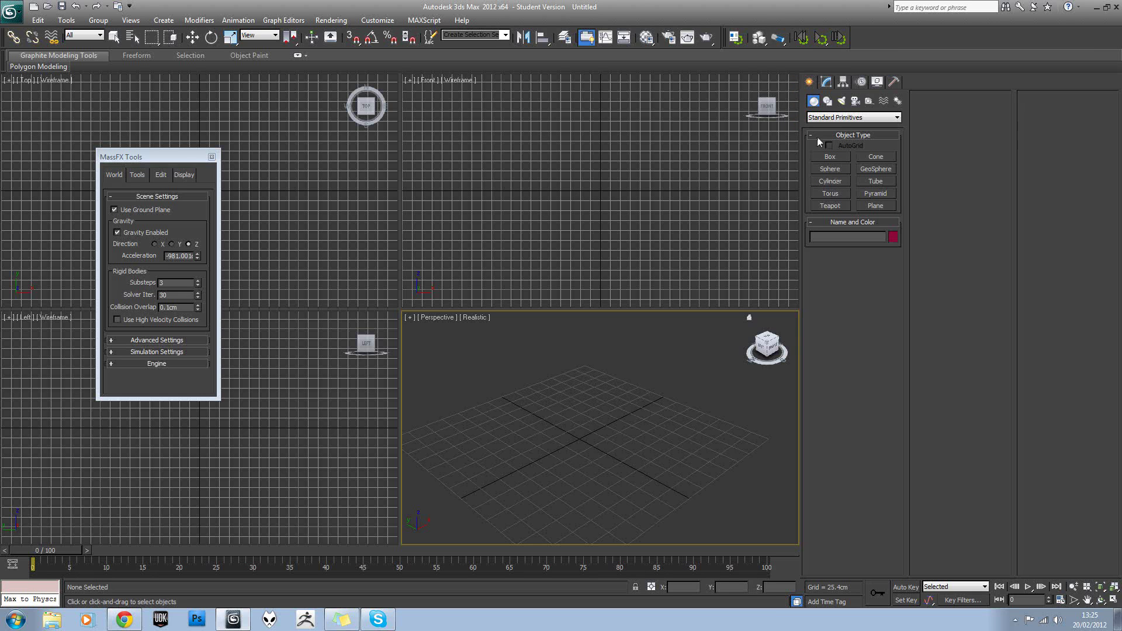
Create a sphere with a radius of about 172 cm at the centre of the perspective grid
left_click(835, 170)
left_click_drag(581, 438, 672, 495)
scroll(655, 452, "down", 3)
middle_click_drag(633, 425, 622, 383)
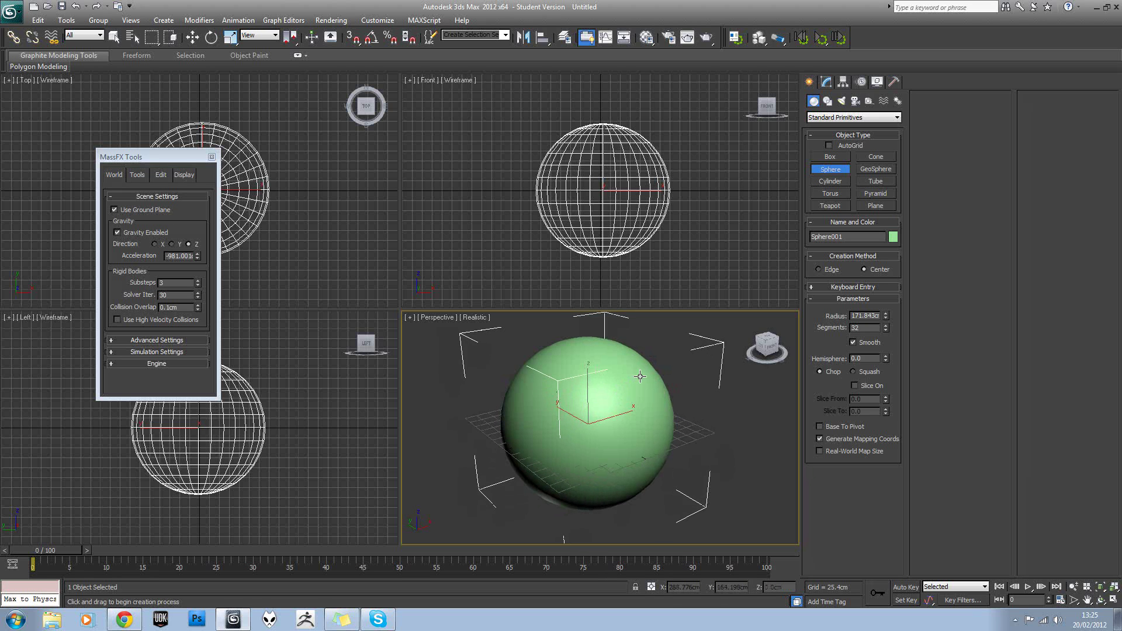
Set the system unit scale to 1 unit = 1.0 centimeters in the units setup
left_click(396, 21)
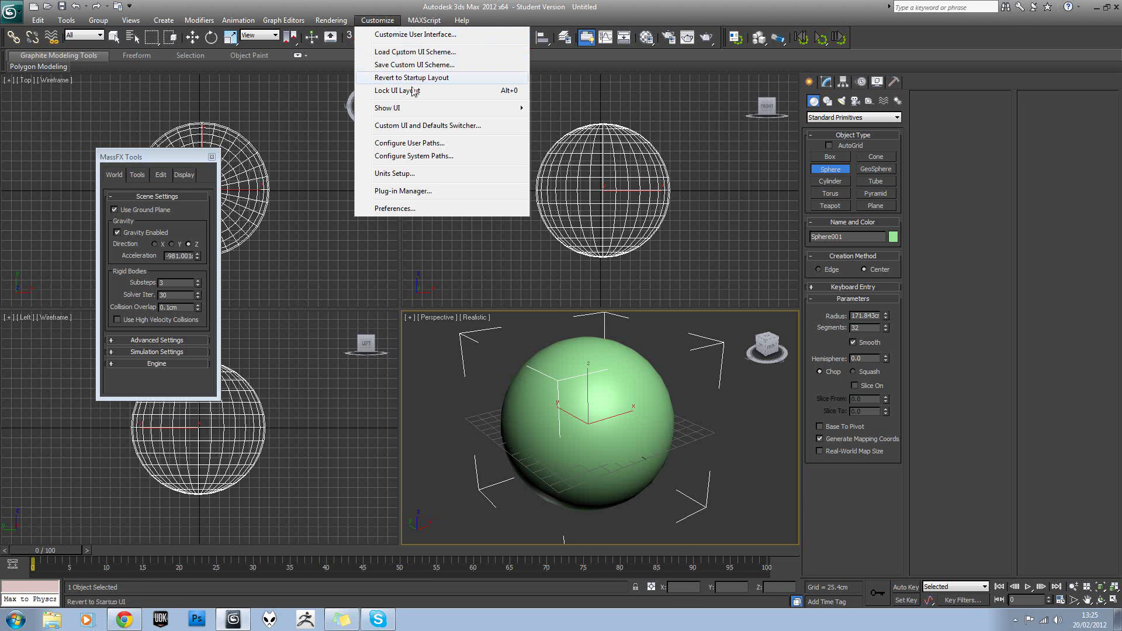
left_click(422, 174)
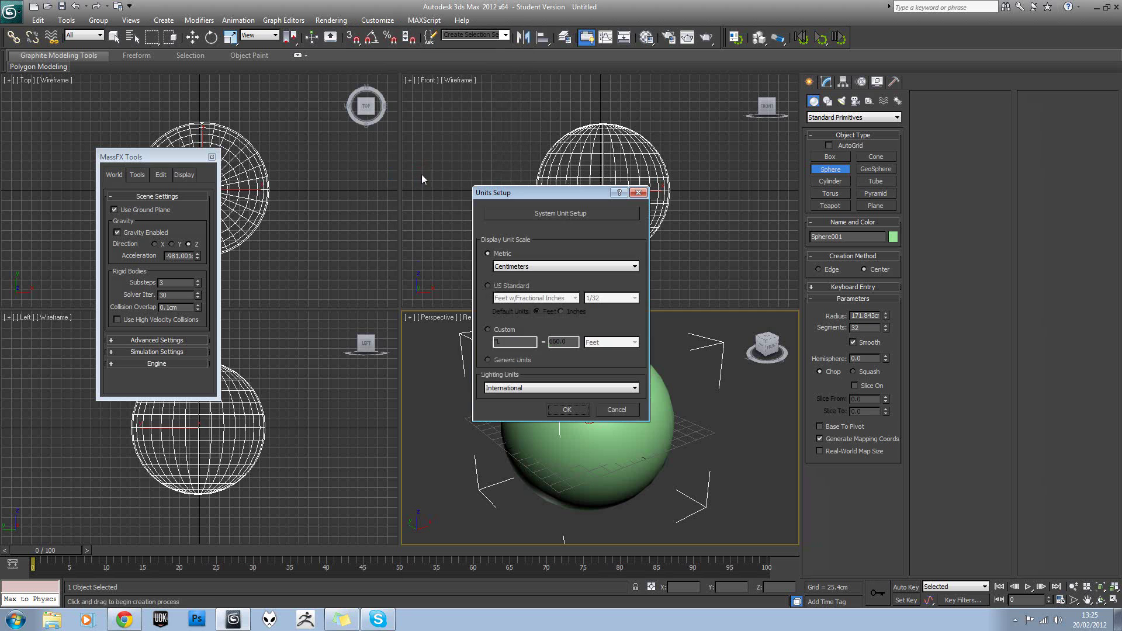
left_click(545, 215)
left_click(598, 268)
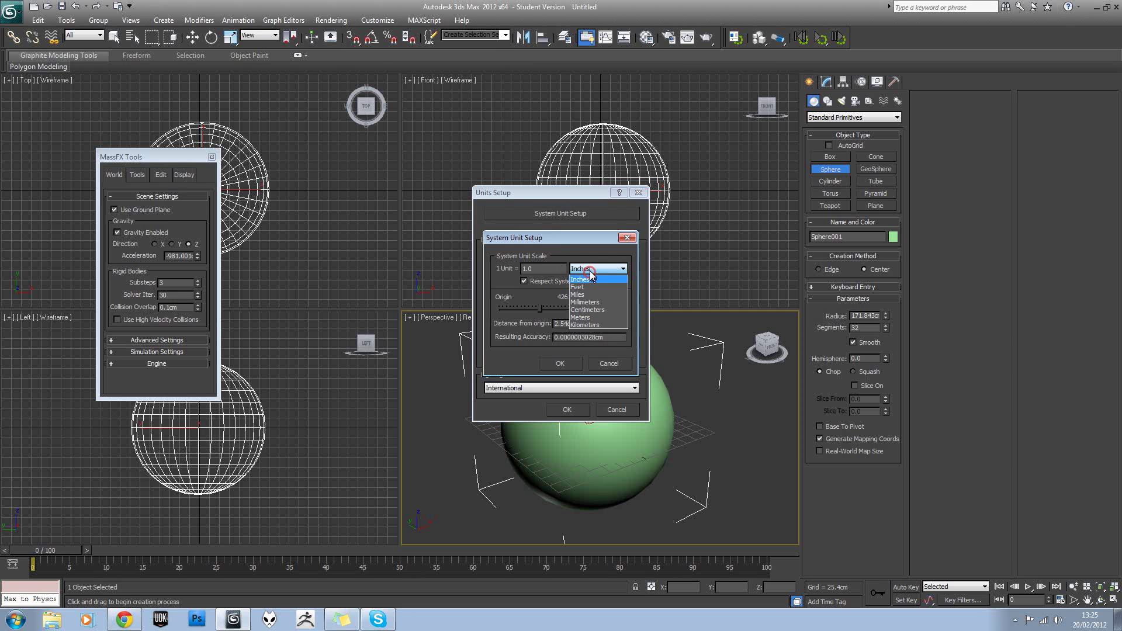
left_click(586, 308)
left_click(561, 364)
left_click(567, 409)
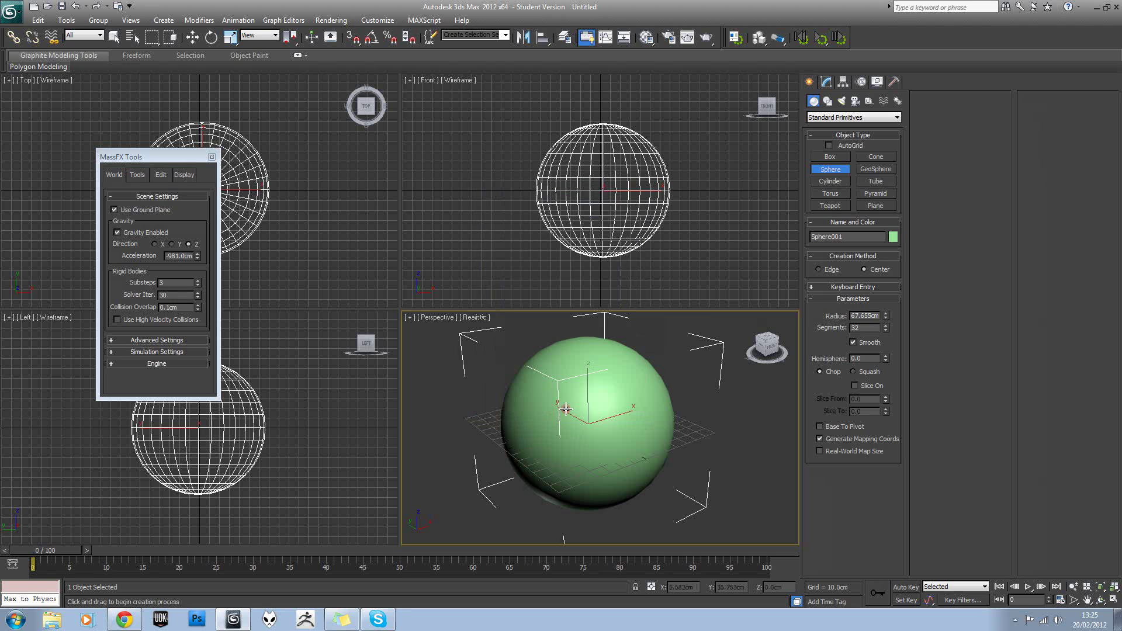
Finish sphere creation and set the sphere's radius to 60 cm in its modifier parameters
double_click(861, 316)
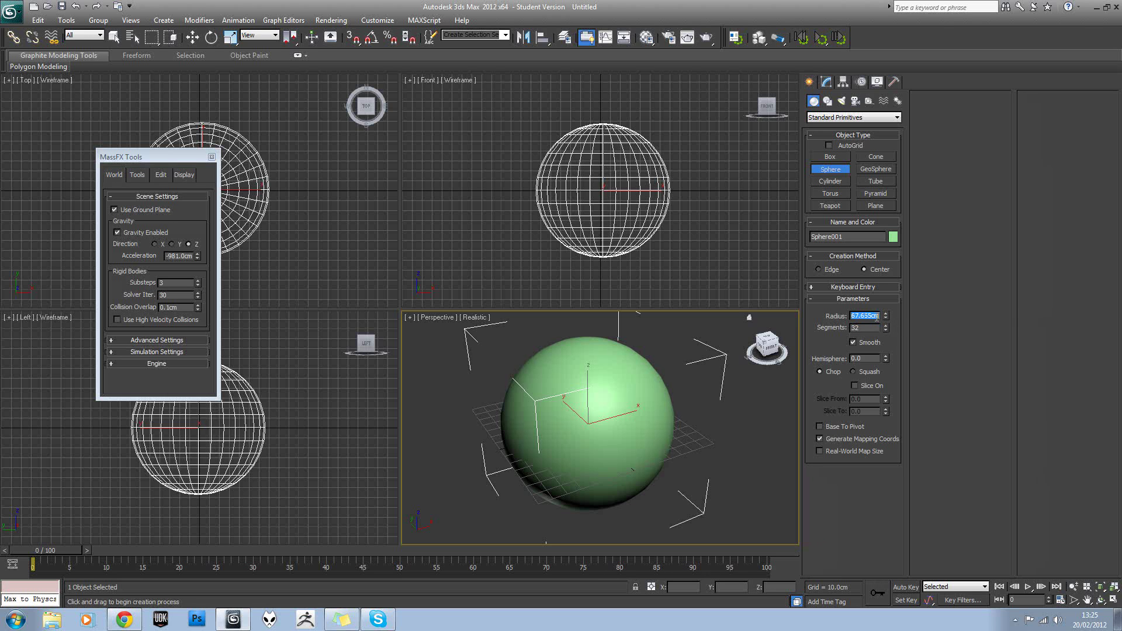
middle_click_drag(681, 360, 666, 376)
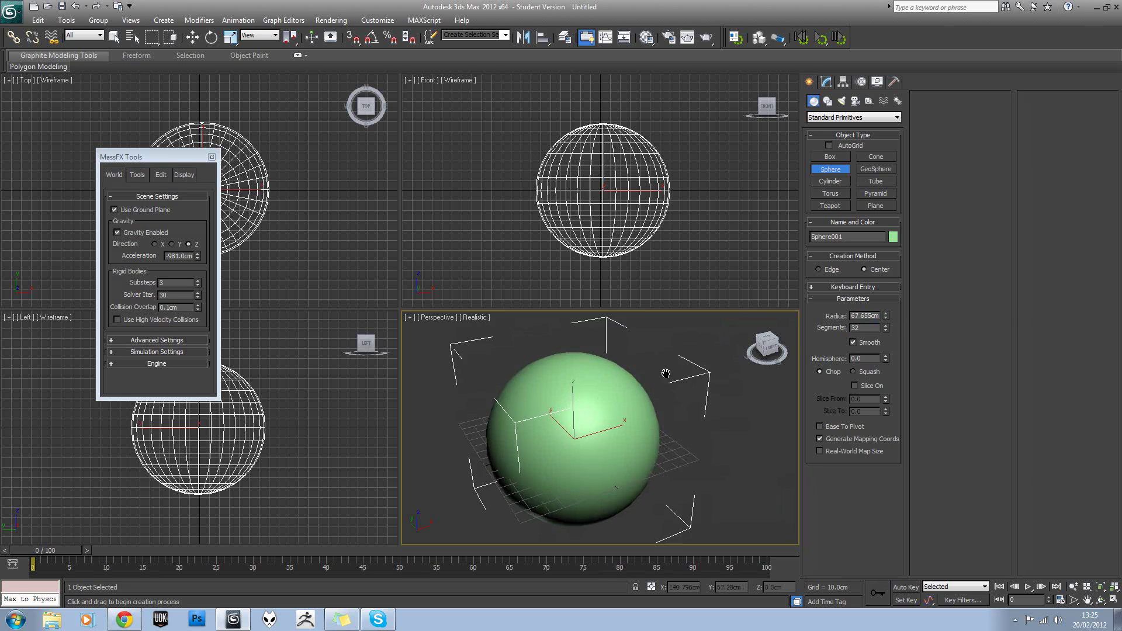
right_click(665, 374)
left_click(827, 81)
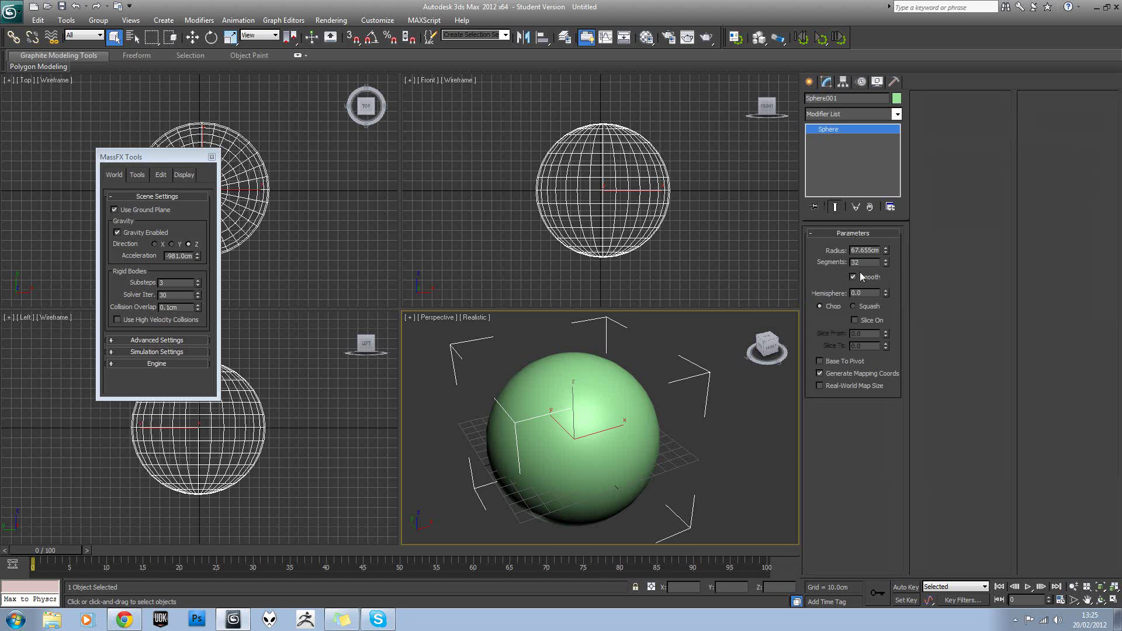
double_click(865, 250)
type("60")
key("Return")
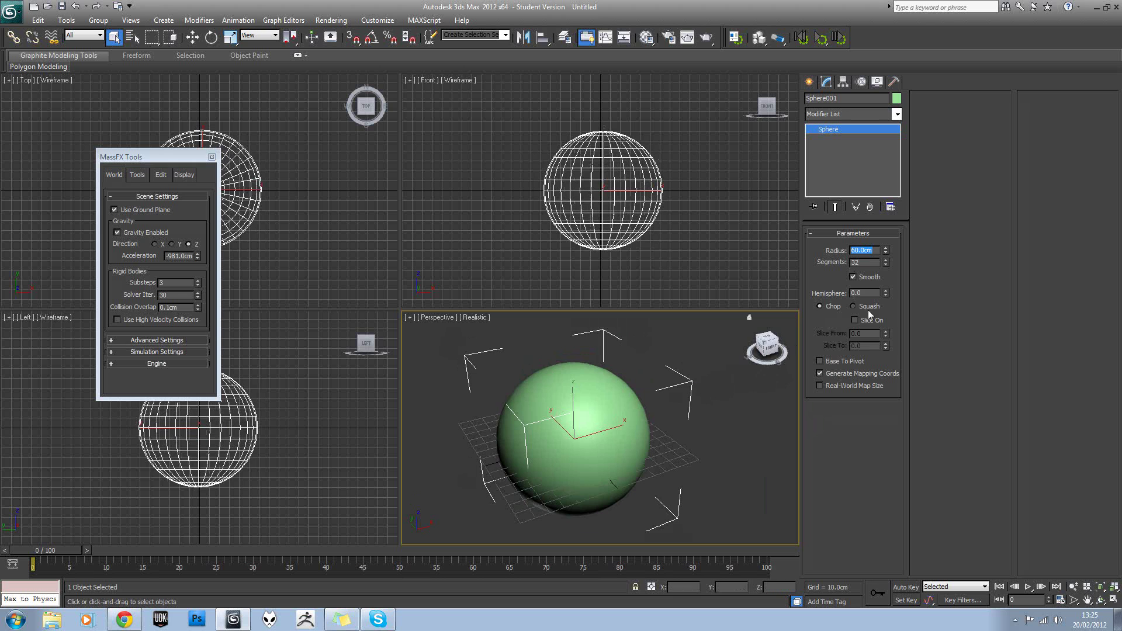
Set the sphere's hemisphere value to 0.5 to cut it in half
type("50")
double_click(870, 292)
type(".5")
key("Return")
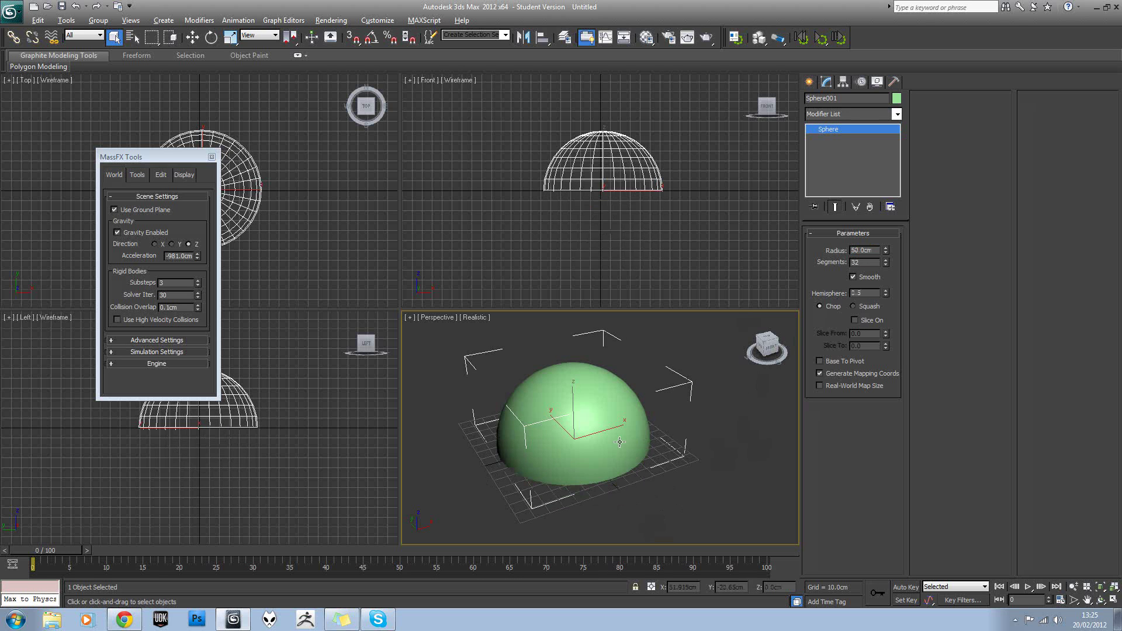
Flip the hemisphere upside down with angle snap on and raise it to about Z 61 cm so it rests on the grid
middle_click_drag(619, 432, 641, 365, "alt")
key("e")
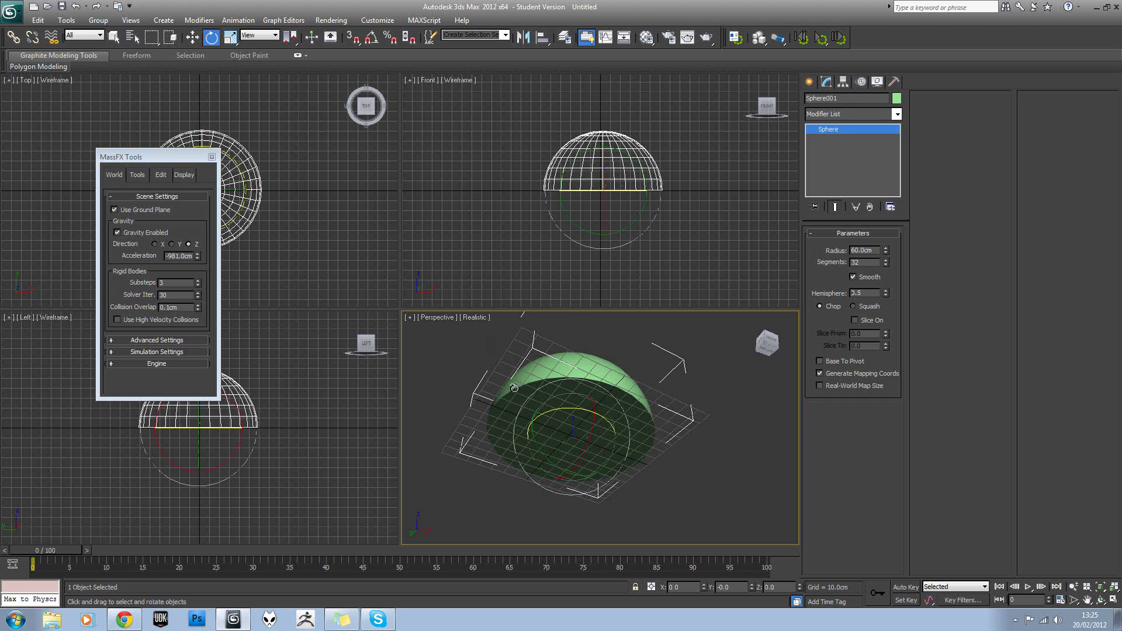
left_click(371, 38)
left_click_drag(534, 451, 608, 529)
middle_click_drag(591, 416, 611, 439, "alt")
key("w")
left_click_drag(565, 409, 563, 309)
middle_click_drag(586, 350, 561, 419)
Add an Edit Poly modifier to the hemisphere and delete the polygons of its flat top, leaving an open bowl
left_click(873, 115)
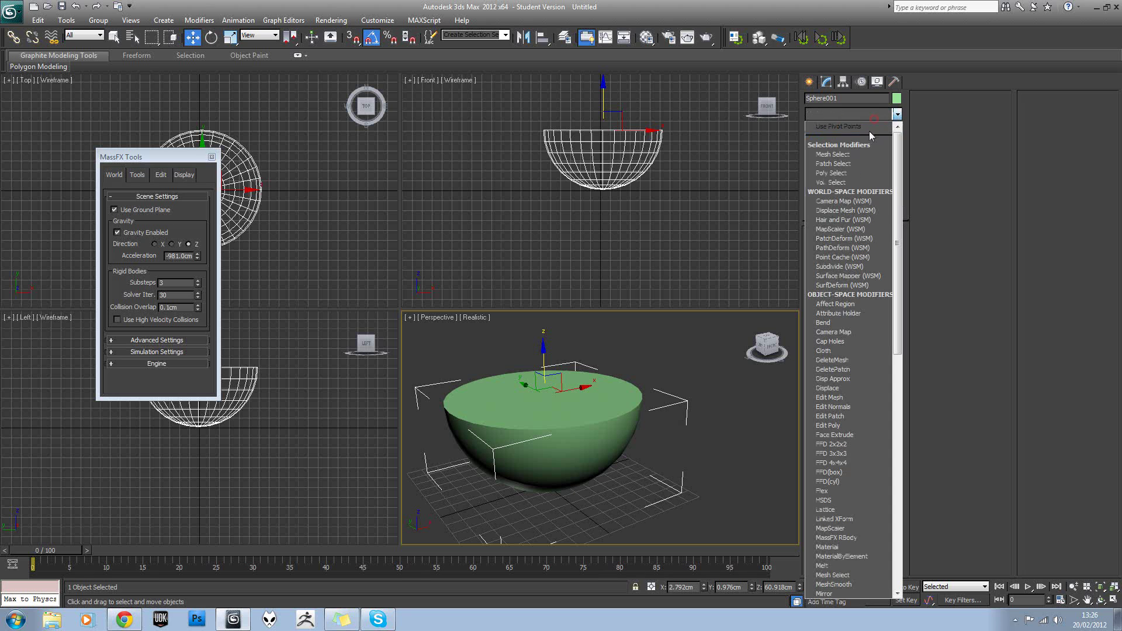
left_click(854, 425)
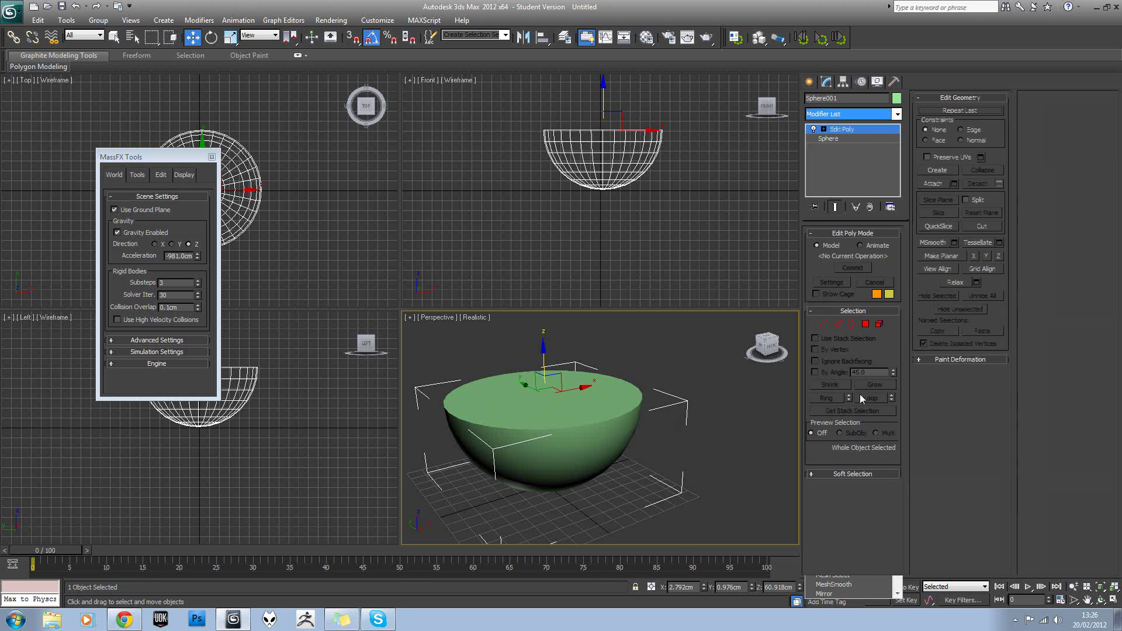
left_click(865, 324)
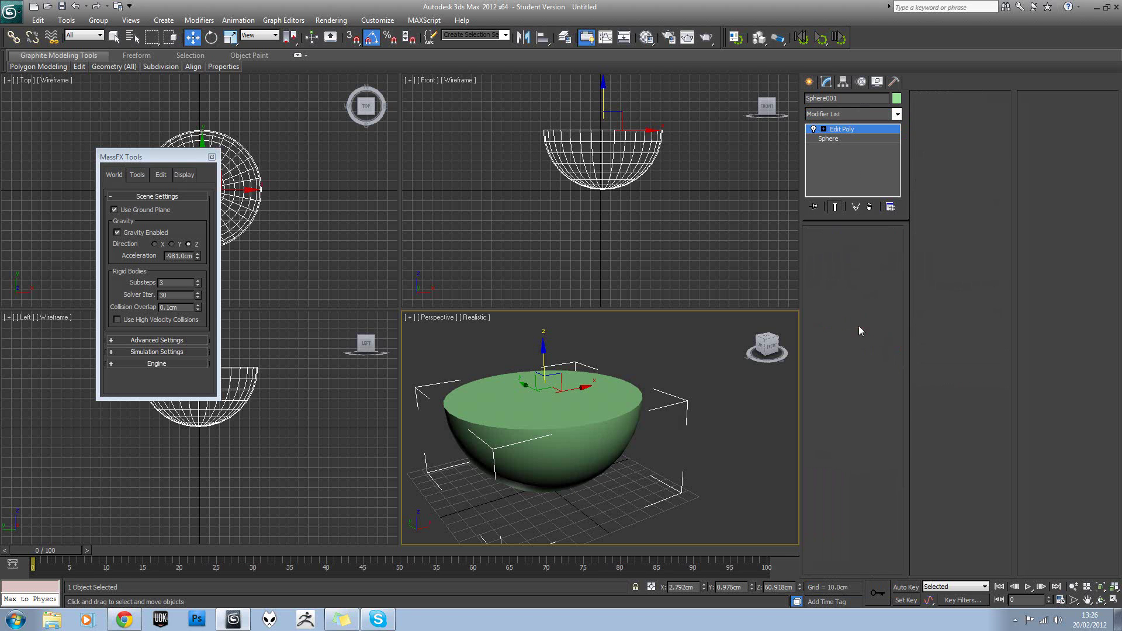
left_click(565, 384)
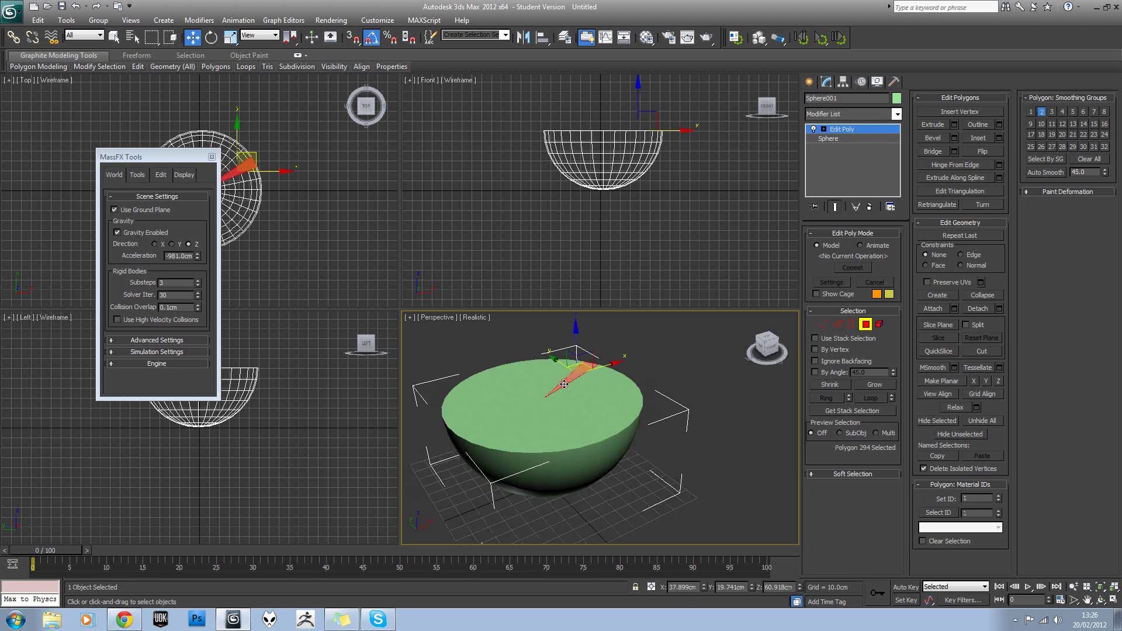
left_click_drag(515, 106, 664, 143)
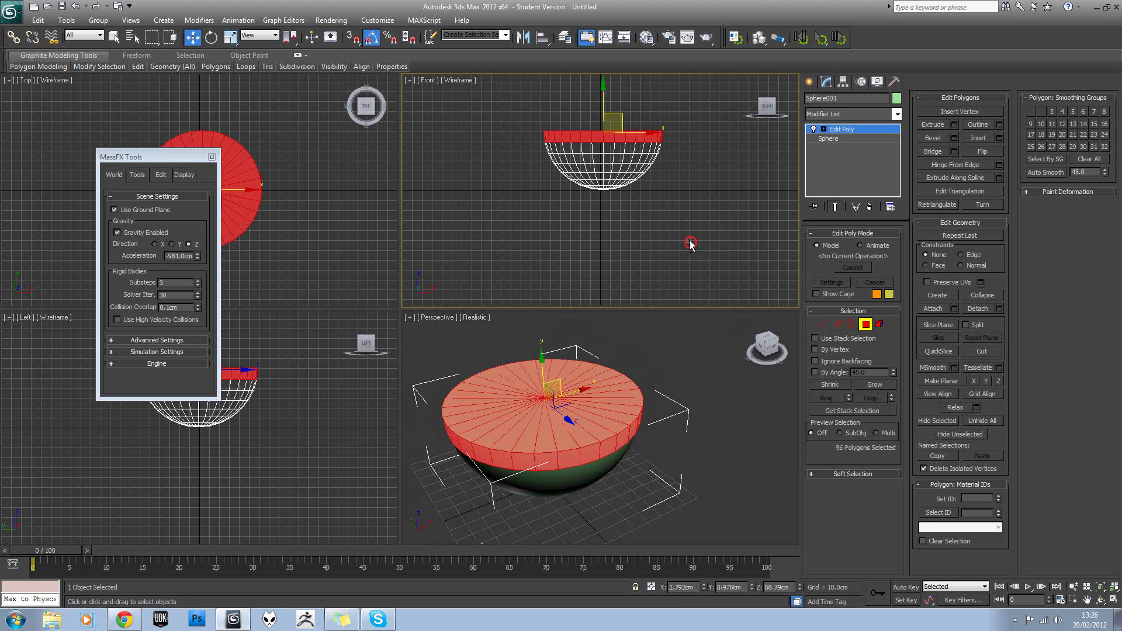
left_click_drag(688, 239, 607, 233)
left_click_drag(503, 234, 685, 139)
middle_click_drag(640, 360, 637, 365)
key("Delete")
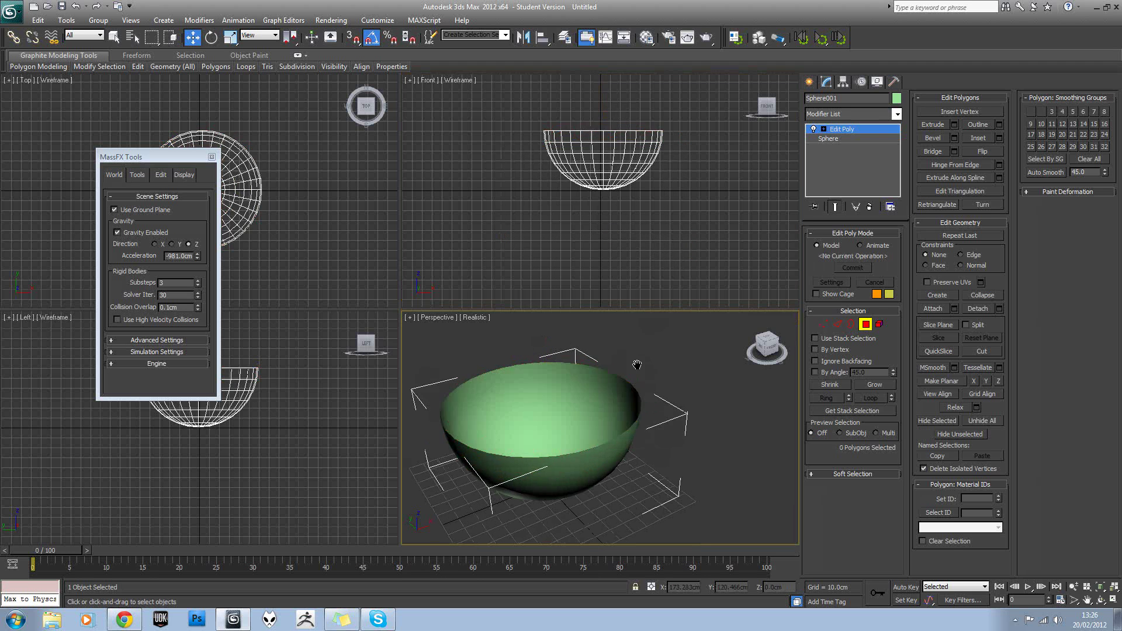
left_click(858, 129)
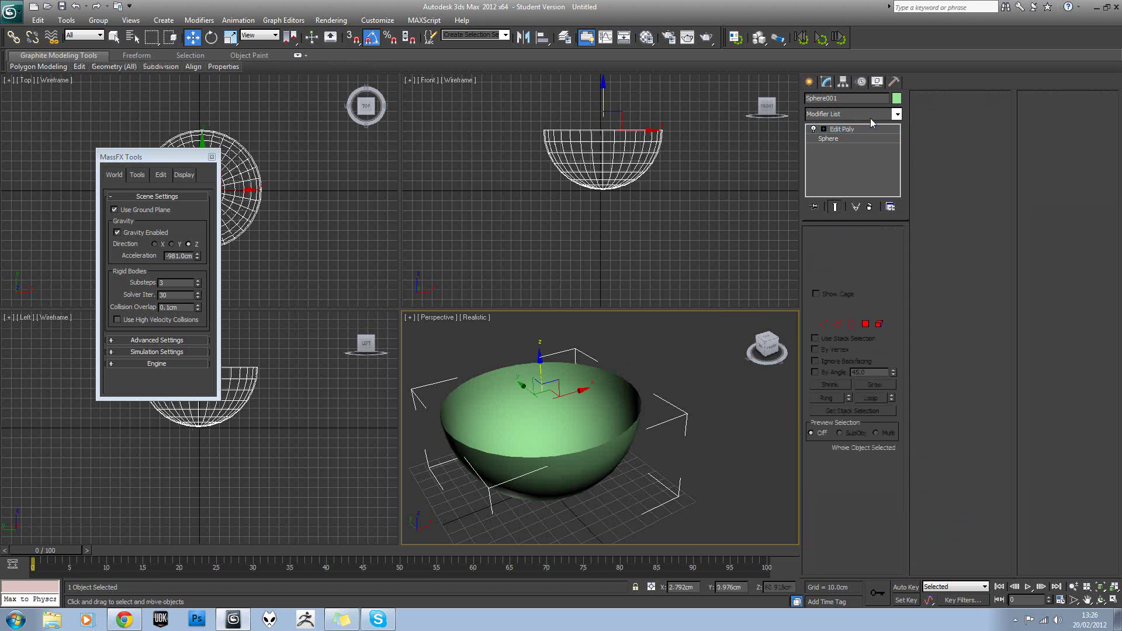
Add a Shell modifier to the bowl to give its wall thickness, and deselect the bowl
left_click(897, 114)
scroll(894, 435, "down", 5)
scroll(842, 435, "down", 10)
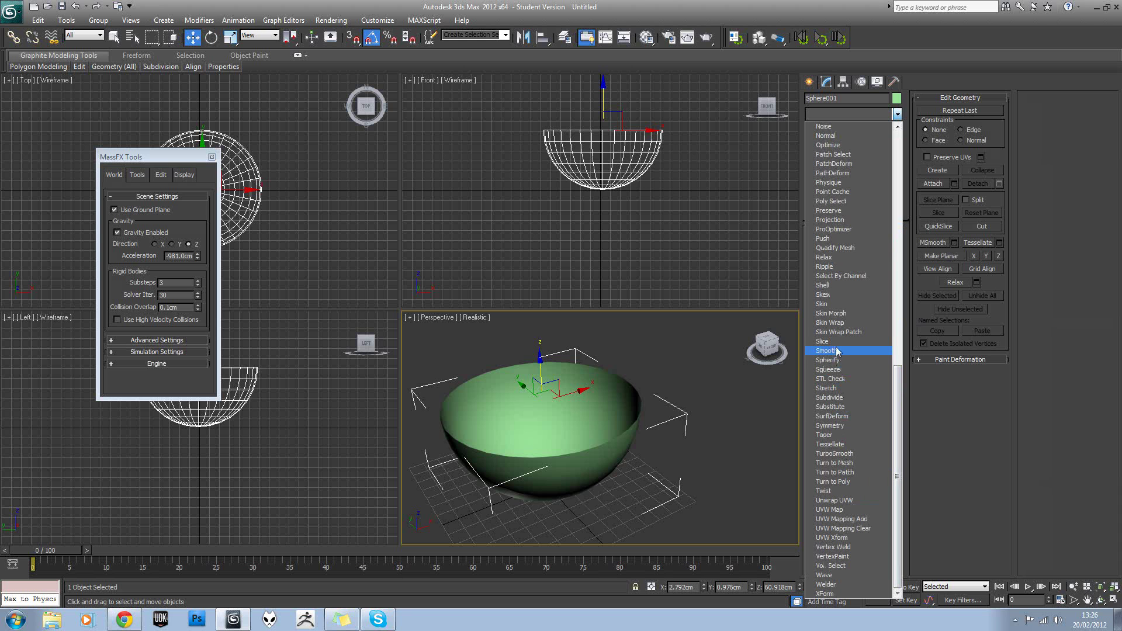
left_click(823, 285)
mouse_move(658, 380)
middle_mouse_down("alt")
mouse_move(615, 425)
mouse_move(583, 415)
mouse_move(602, 376)
mouse_move(654, 350)
mouse_move(658, 359)
middle_mouse_up("alt")
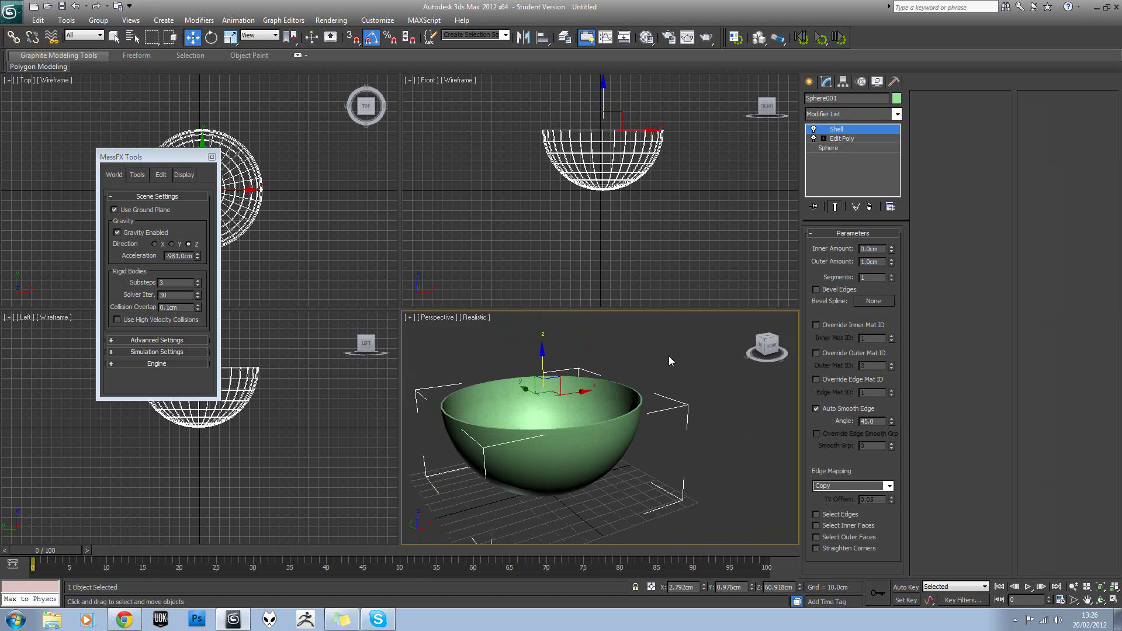
left_click(658, 363)
Create a small box about 10 cm long inside the bowl's outline in the top view
left_click(808, 82)
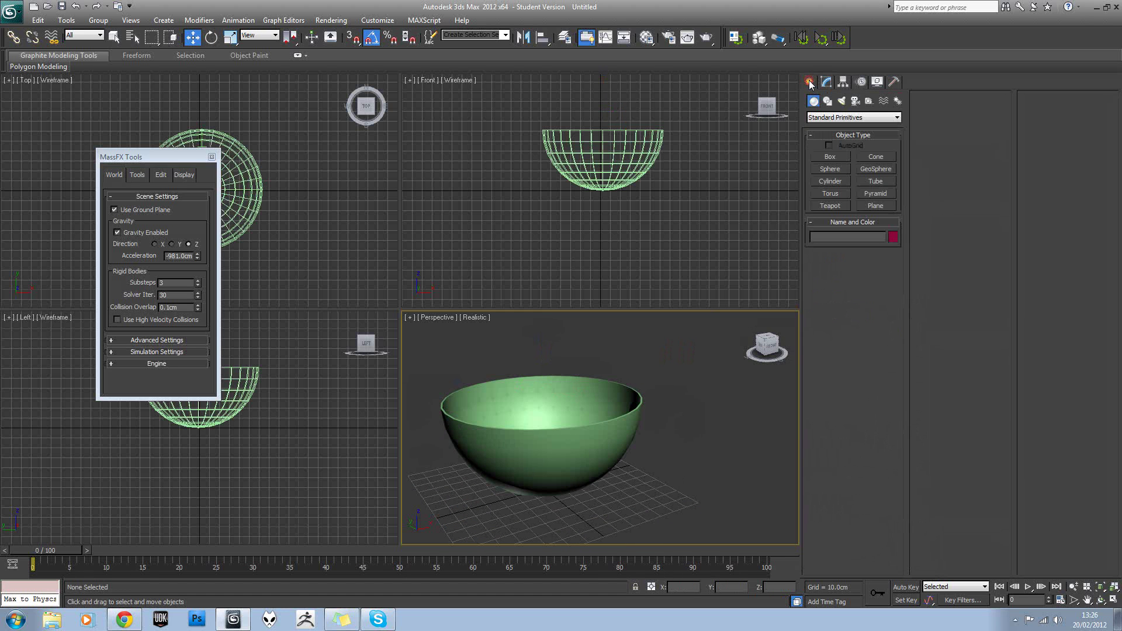
left_click(831, 157)
middle_click_drag(627, 142, 634, 229)
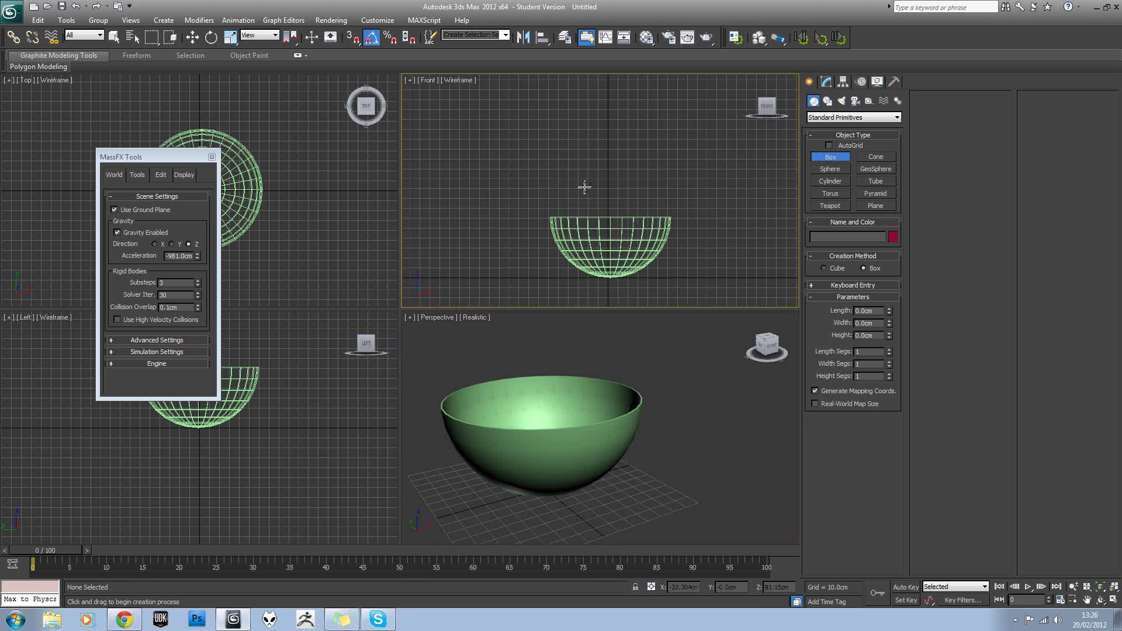
left_click_drag(567, 145, 577, 158)
right_click(577, 158)
mouse_move(190, 157)
left_mouse_down()
mouse_move(159, 312)
mouse_move(106, 310)
mouse_move(192, 177)
left_mouse_up()
left_click(183, 171)
left_click(192, 168)
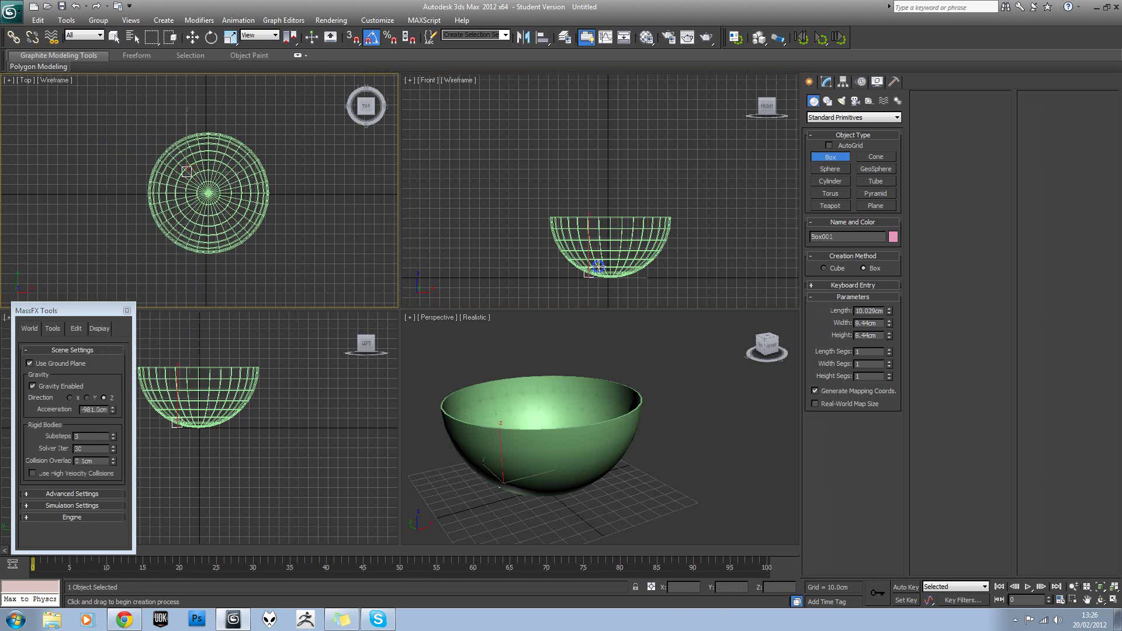
Raise the small box above the bowl to about Z 102 cm and clone it sideways as 2 copies
right_click(599, 265)
left_click_drag(587, 246, 580, 145)
left_click_drag(616, 177, 630, 178, "shift")
left_click(591, 313)
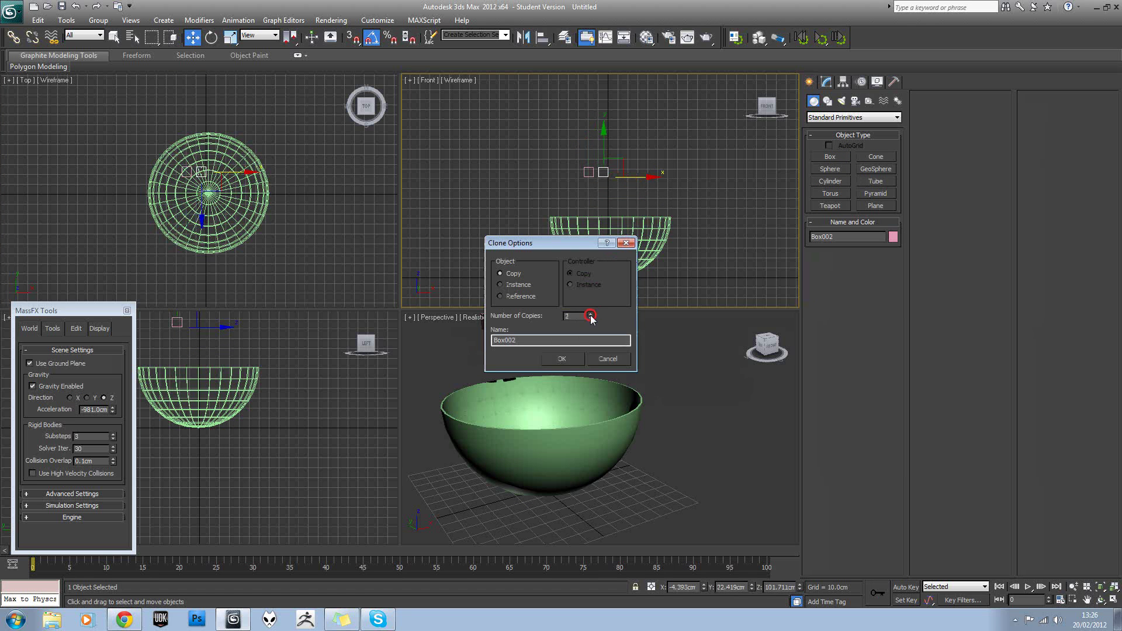
left_click(561, 358)
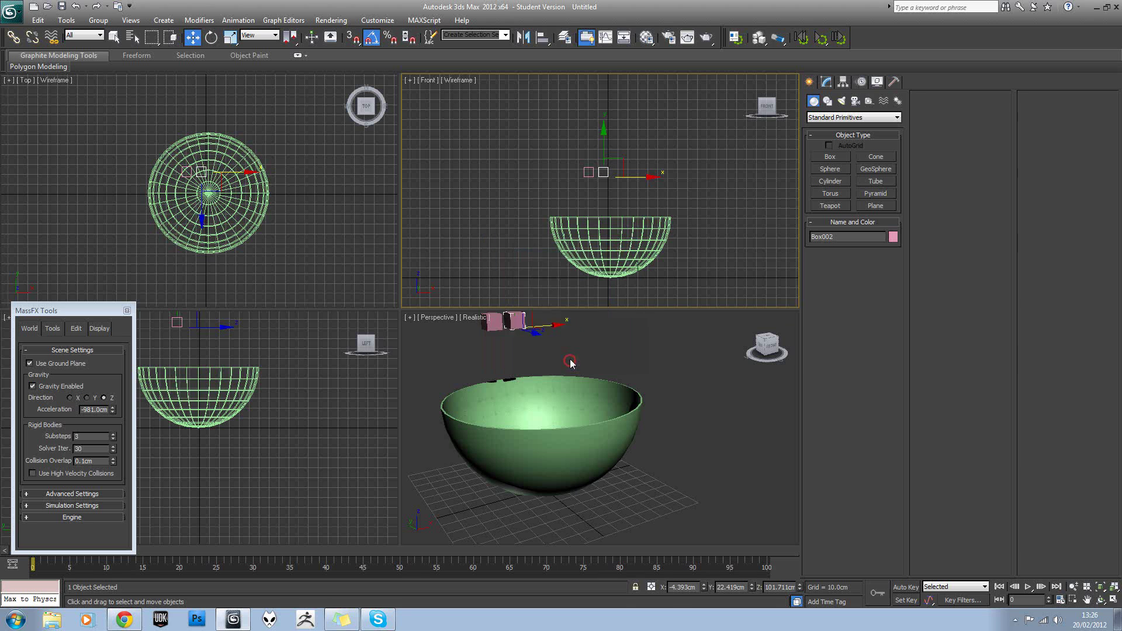
Create a small sphere within the bowl's outline, raise it to about Z 104 cm, and clone it as 4 copies in a row
left_click(830, 170)
left_click_drag(186, 186, 194, 187)
key("w")
mouse_move(588, 275)
left_mouse_down()
mouse_move(588, 174)
mouse_move(650, 172)
left_mouse_up()
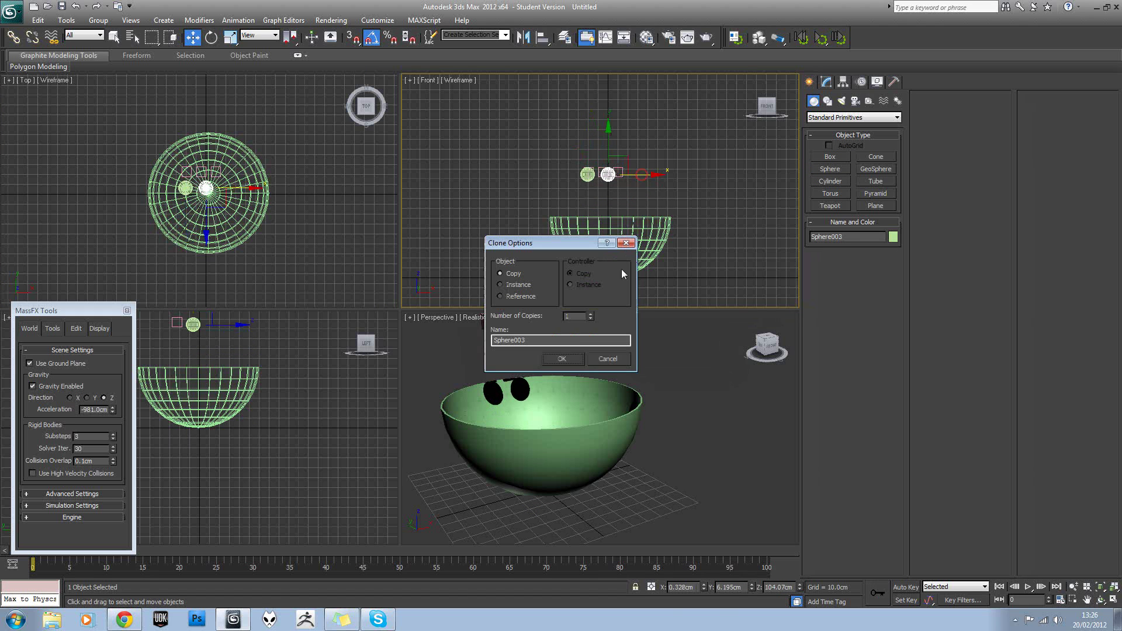
left_click(589, 314)
left_click(561, 359)
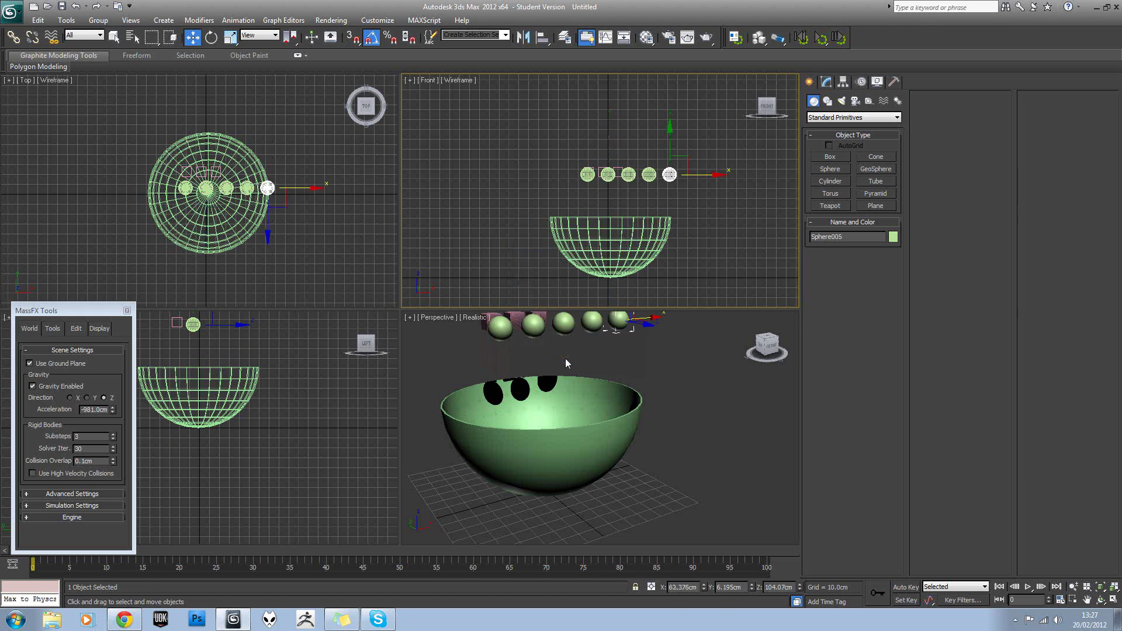
mouse_move(604, 351)
middle_mouse_down("alt")
mouse_move(580, 367)
mouse_move(625, 364)
middle_mouse_up("alt")
middle_click_drag(280, 191, 286, 188)
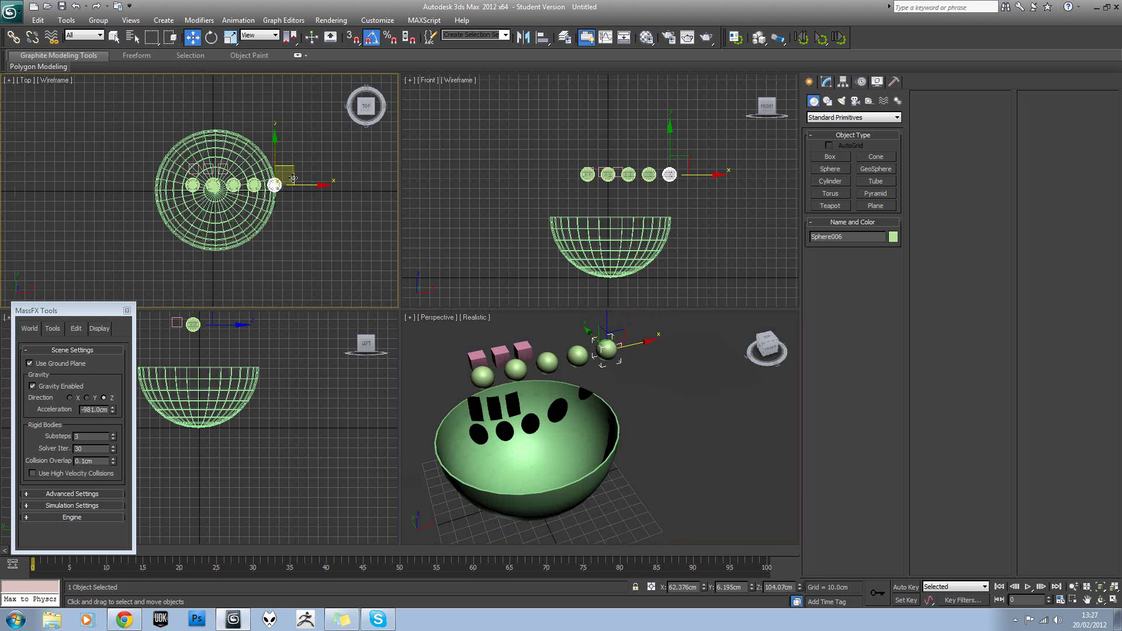
Move the end sphere in front of the sphere row and clone it beside itself as one copy
mouse_move(292, 171)
left_mouse_down()
mouse_move(222, 188)
mouse_move(261, 205)
left_mouse_up()
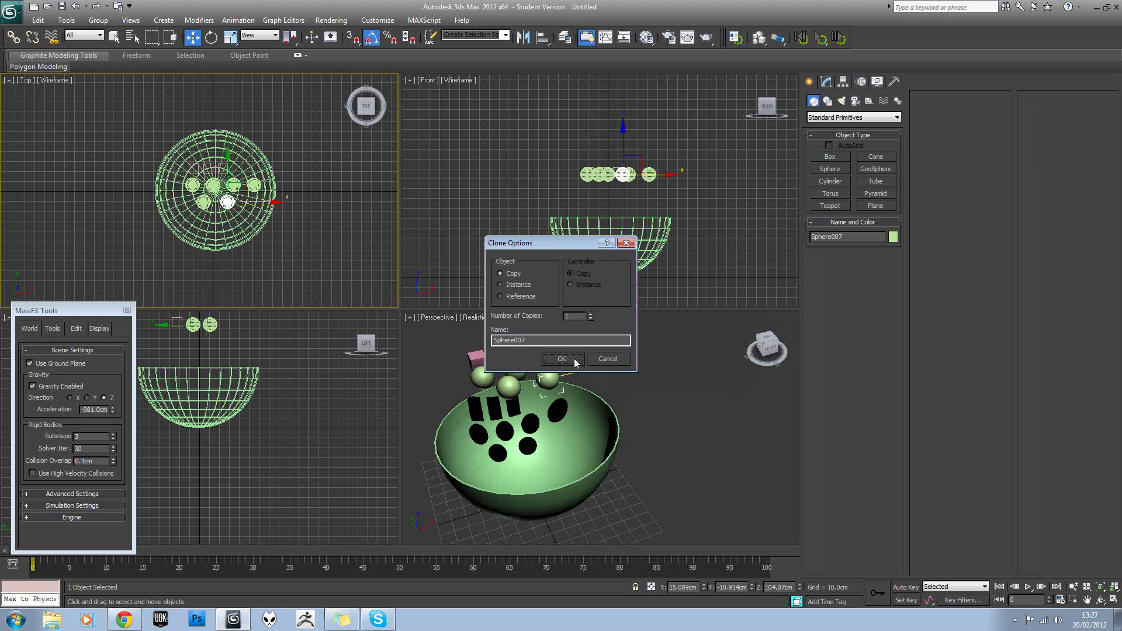
left_click(561, 358)
Reposition the boxes, the front pair of spheres and the row of four spheres so they are centred over the bowl
left_click_drag(150, 139, 239, 204)
left_click(257, 166, "alt")
left_click(226, 202)
left_click_drag(292, 237, 250, 206, "alt")
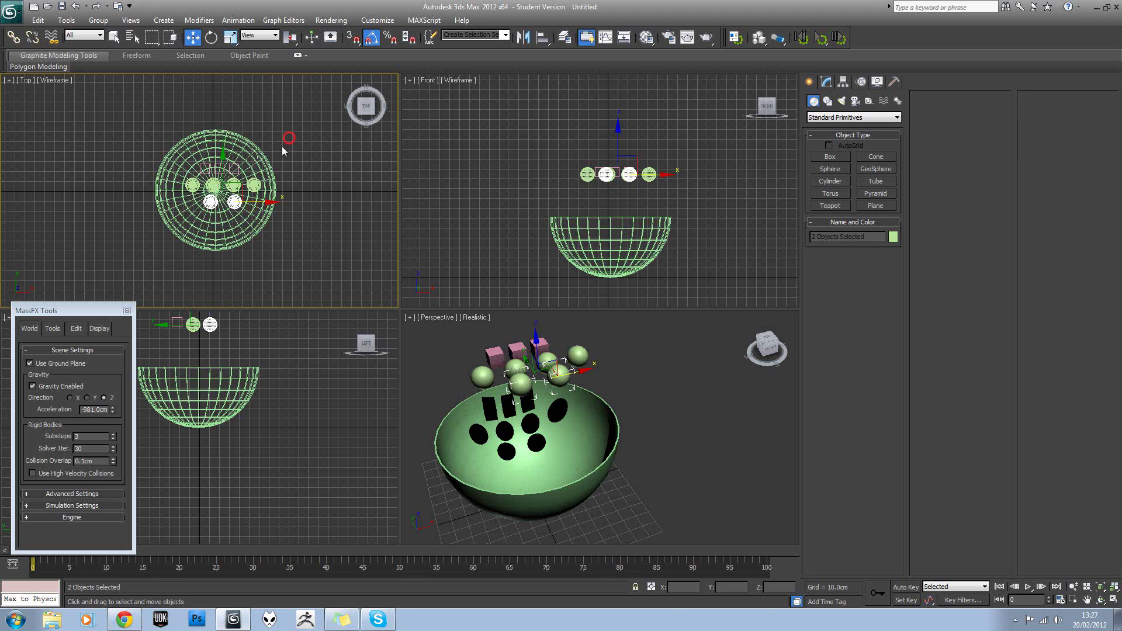
left_click_drag(290, 138, 176, 216)
left_click_drag(273, 253, 198, 215, "alt")
left_click_drag(263, 184, 255, 192)
middle_click_drag(634, 409, 610, 371, "alt")
left_click(642, 373)
scroll(609, 372, "down", 3)
middle_click_drag(536, 393, 538, 386, "alt")
scroll(559, 418, "up", 3)
middle_click_drag(561, 424, 585, 413)
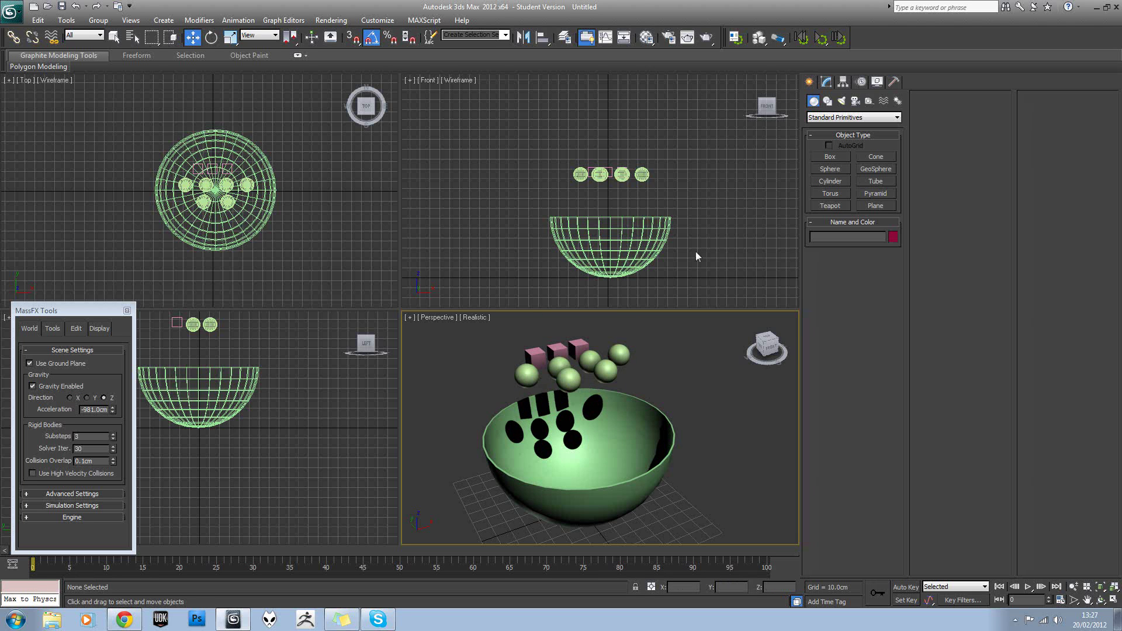
Run the MassFX simulation before any rigid bodies are assigned
left_click(820, 38)
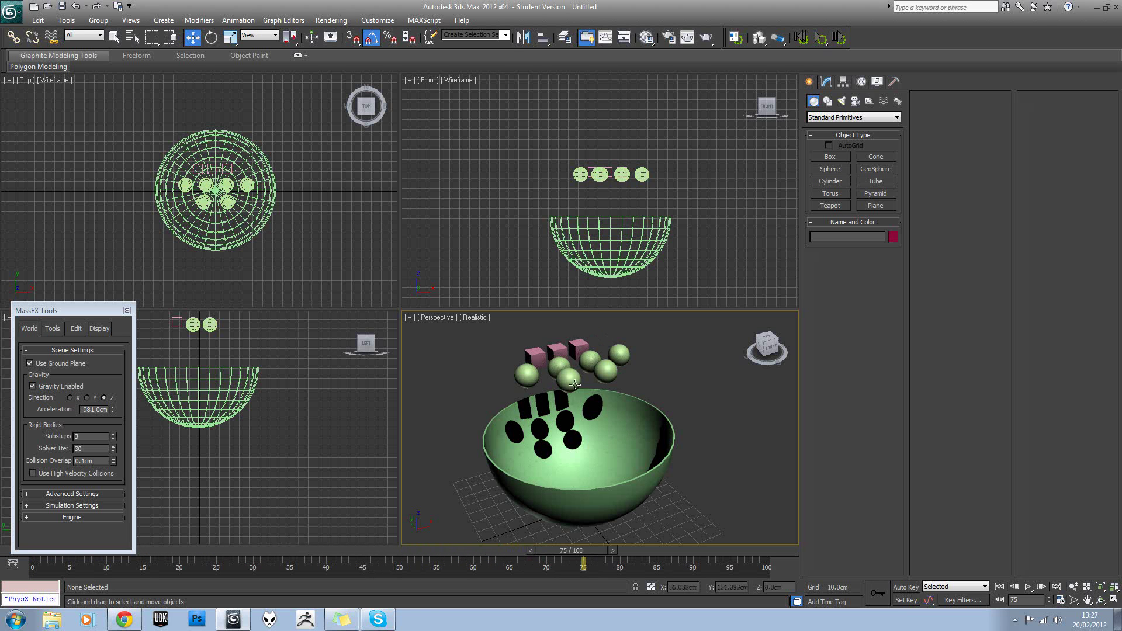
mouse_move(615, 395)
middle_mouse_down()
mouse_move(626, 393)
mouse_move(617, 407)
middle_mouse_up()
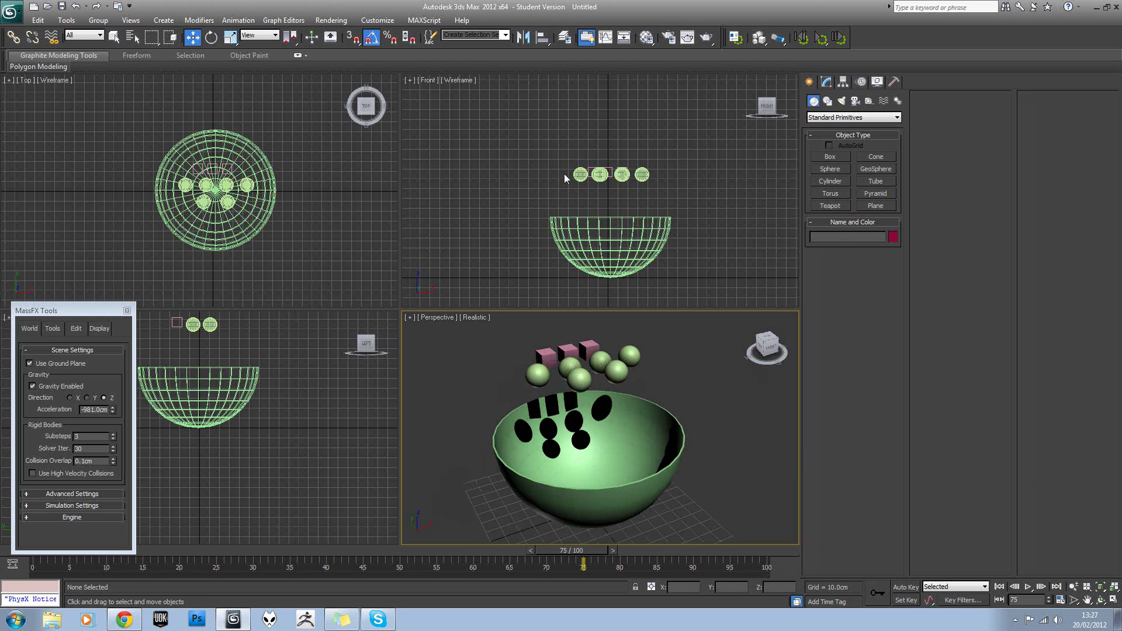
Set the bowl as a Static Rigid Body
left_click(576, 249)
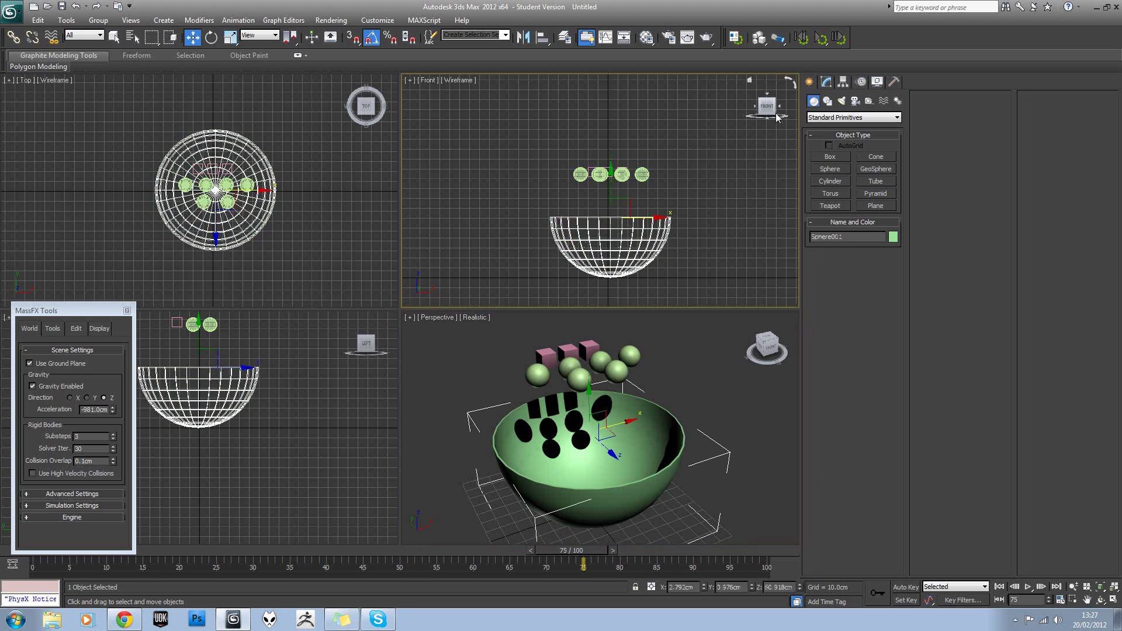
left_click(757, 39)
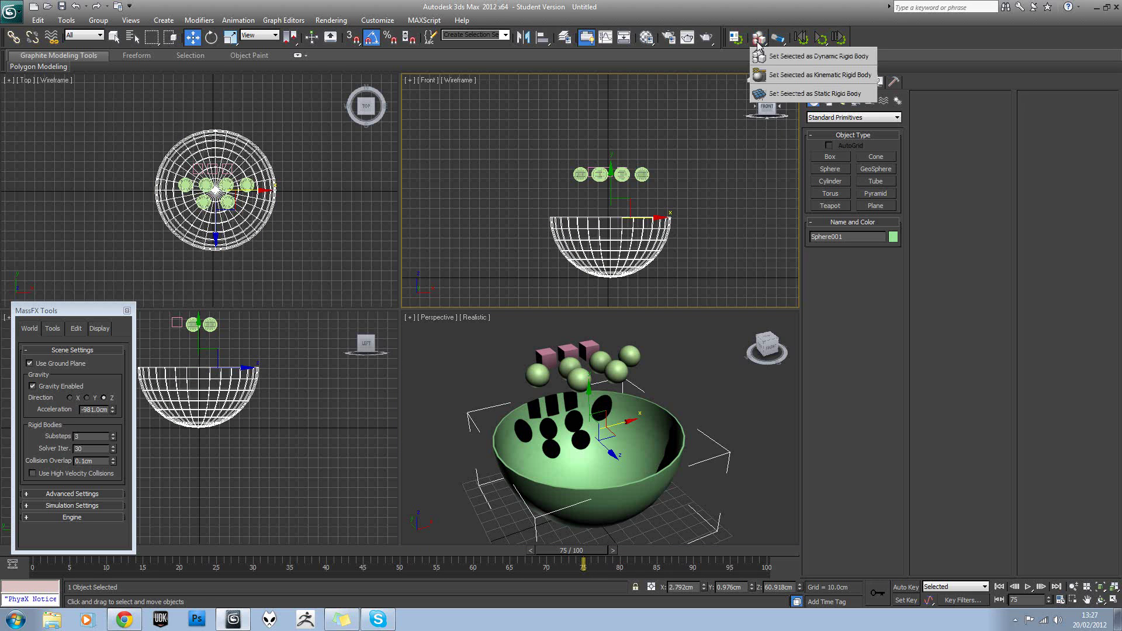
left_click(779, 94)
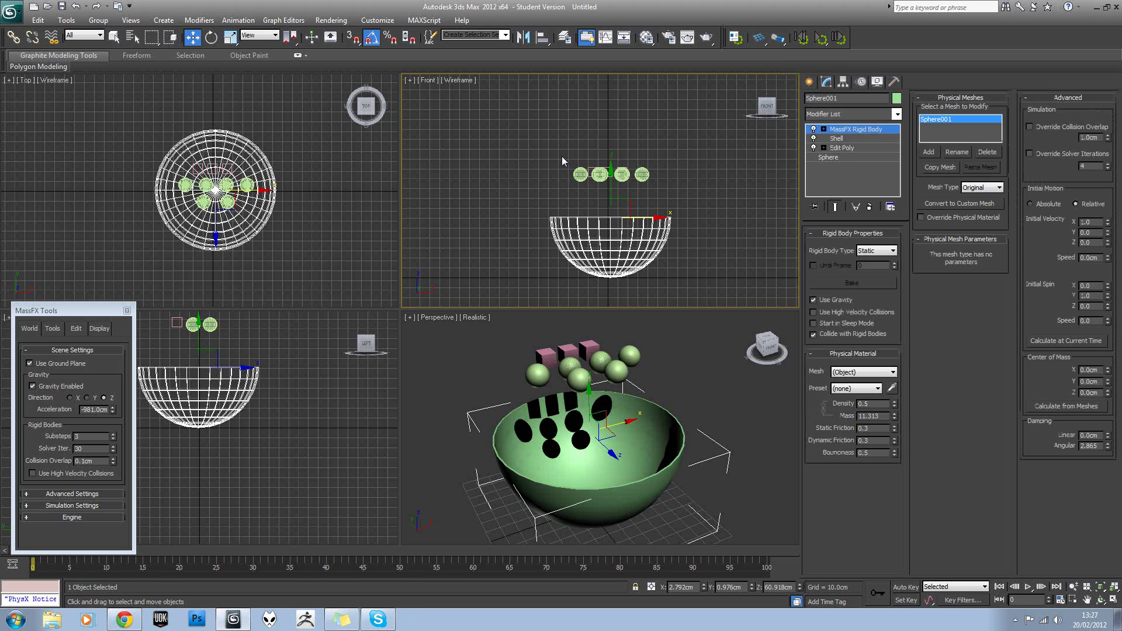
Select all the small boxes and spheres above the bowl and set them as Dynamic Rigid Bodies
middle_click_drag(623, 393, 572, 381, "alt")
left_click_drag(550, 149, 672, 181)
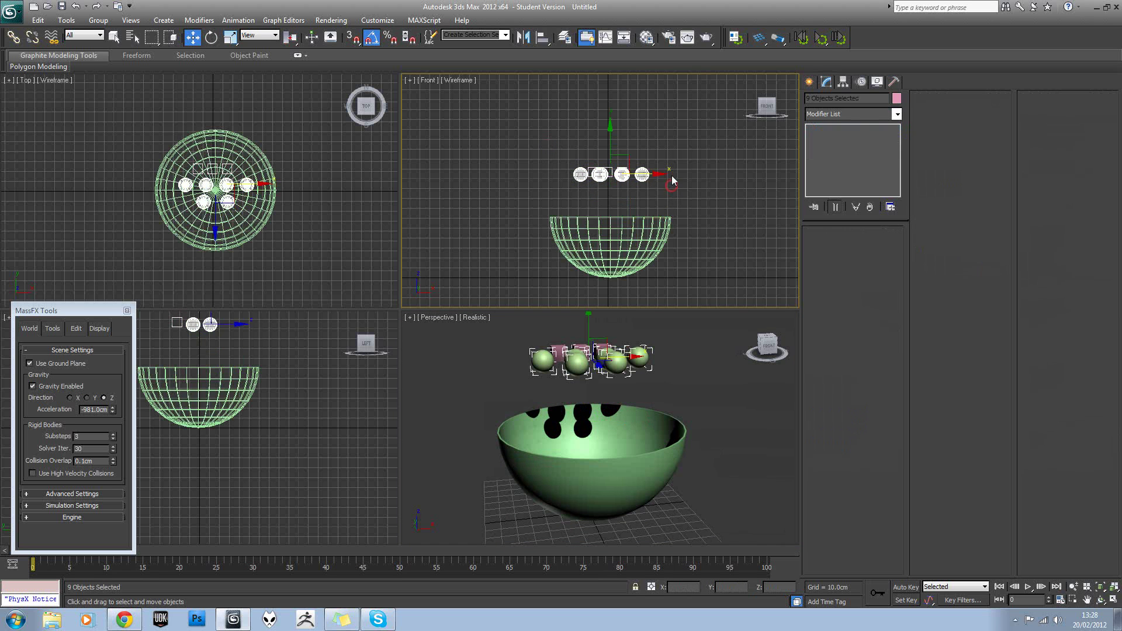
left_click(777, 38)
left_click(758, 39)
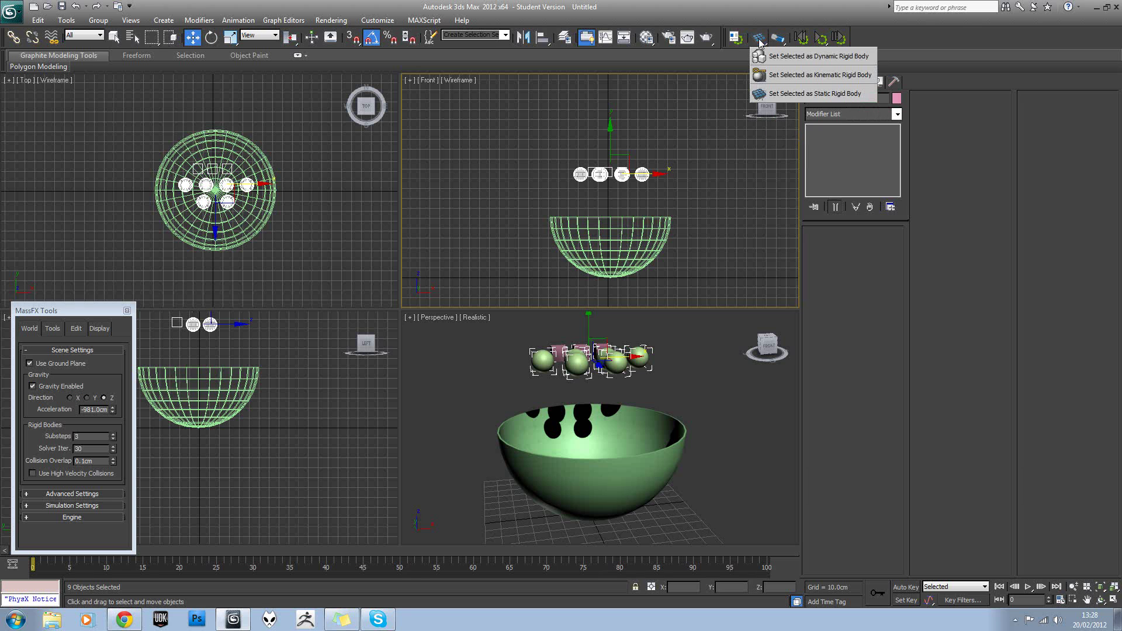
left_click(787, 57)
Deselect the objects and run the MassFX simulation to watch the boxes and spheres drop into the static bowl
middle_click_drag(575, 222, 592, 232, "alt")
key("f")
key("z")
scroll(606, 216, "down", 8)
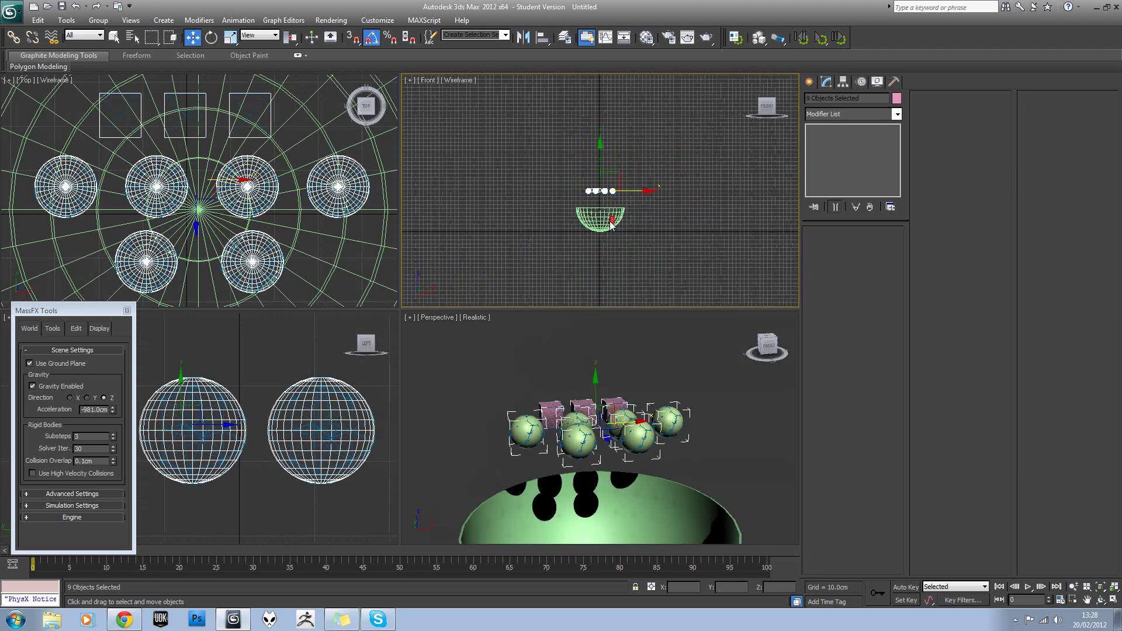
middle_click(653, 358)
scroll(653, 362, "down", 5)
middle_click_drag(649, 376, 672, 389, "alt")
left_click(678, 391)
scroll(641, 386, "up", 3)
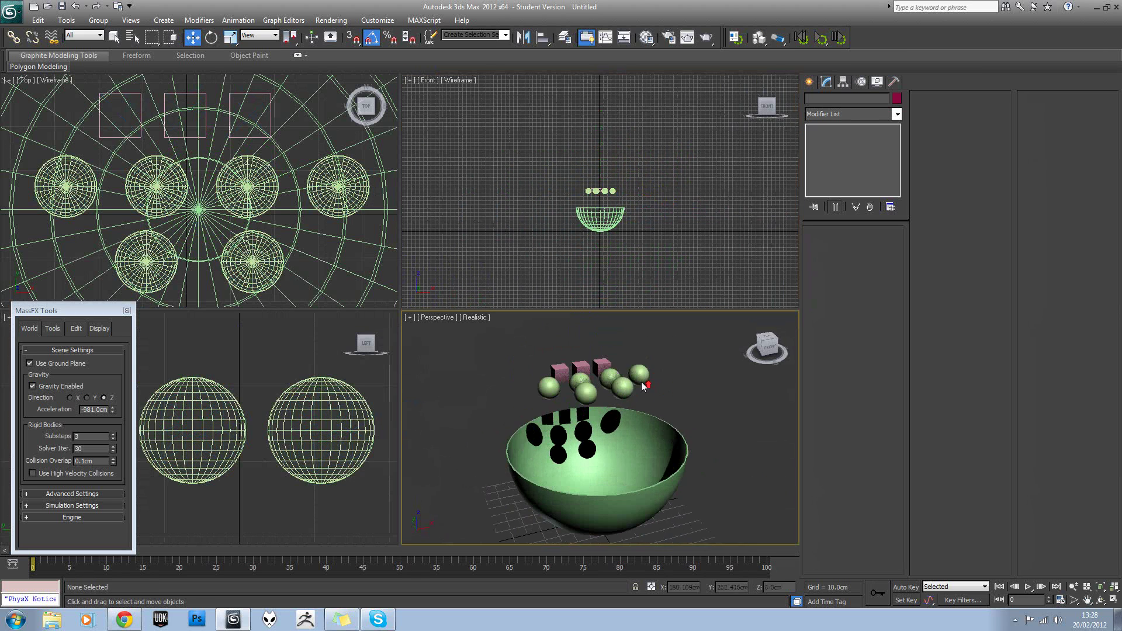
left_click(820, 39)
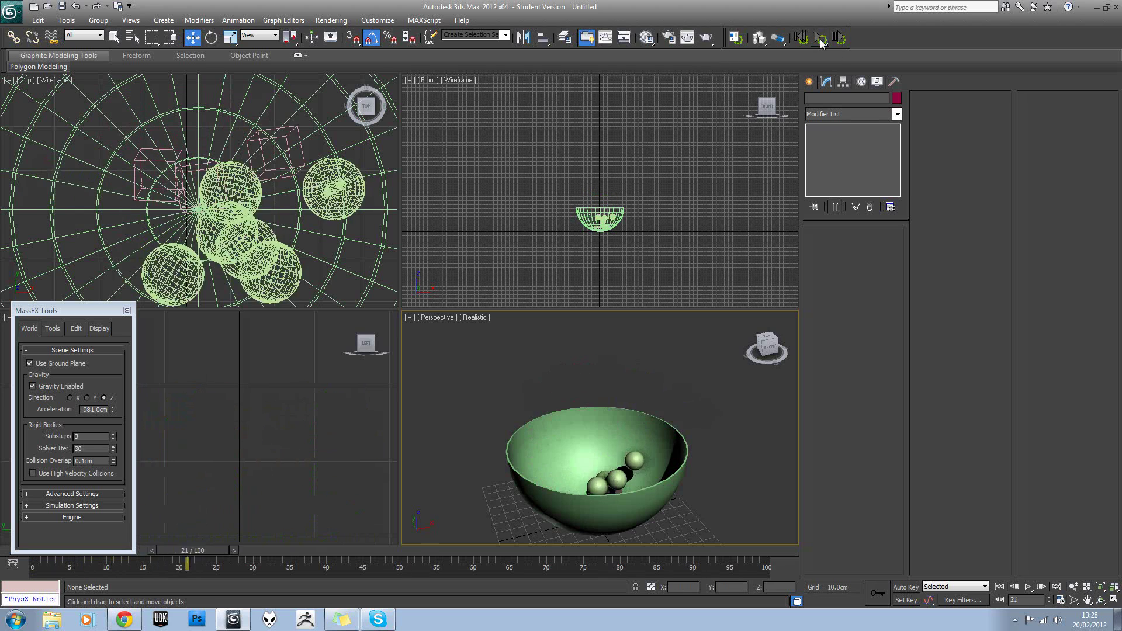
middle_click_drag(626, 427, 602, 471, "alt")
scroll(609, 441, "up", 3)
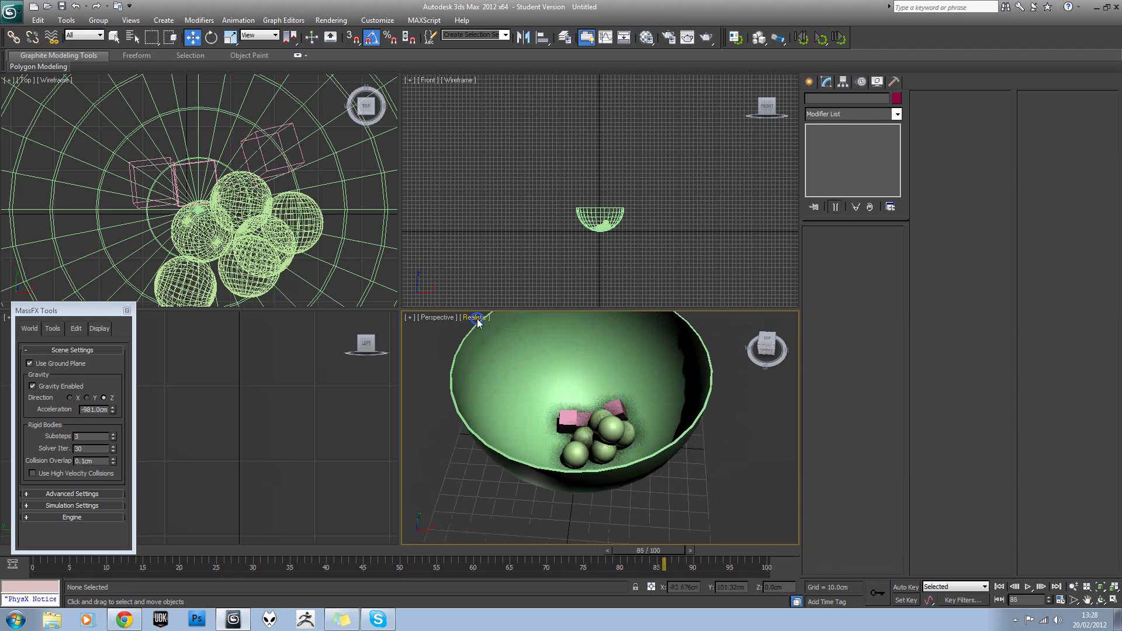
Switch the perspective view's display style from Realistic to Shaded
left_click(496, 323)
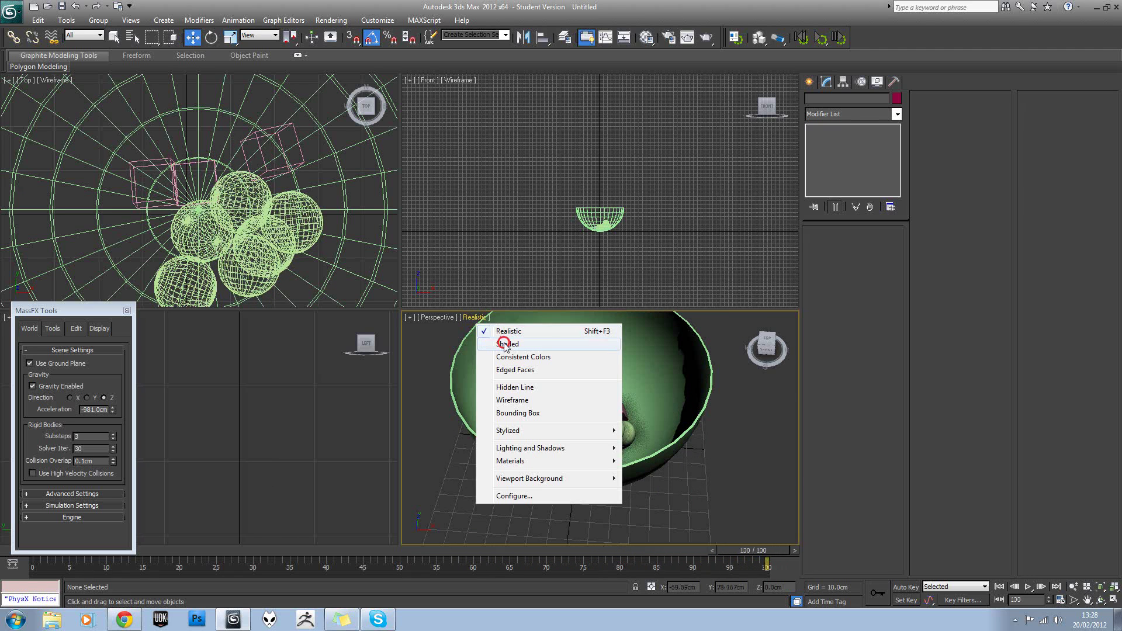
left_click(502, 343)
middle_click_drag(631, 407, 644, 405, "alt")
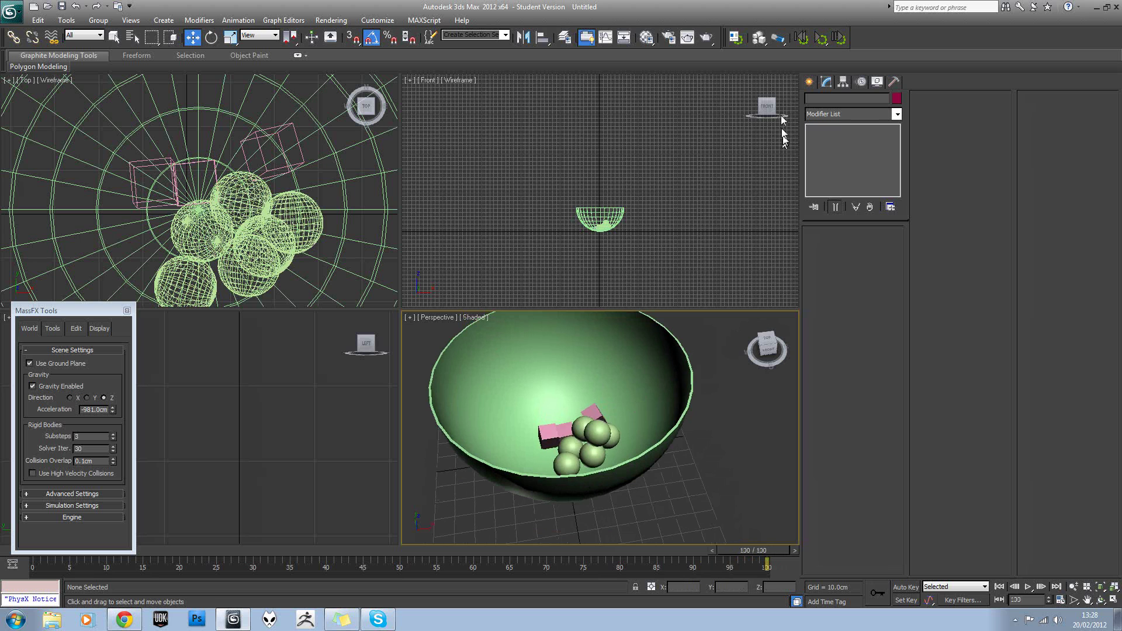
Reset the simulation and play it again in the shaded perspective view
left_click(804, 40)
scroll(613, 370, "down", 4)
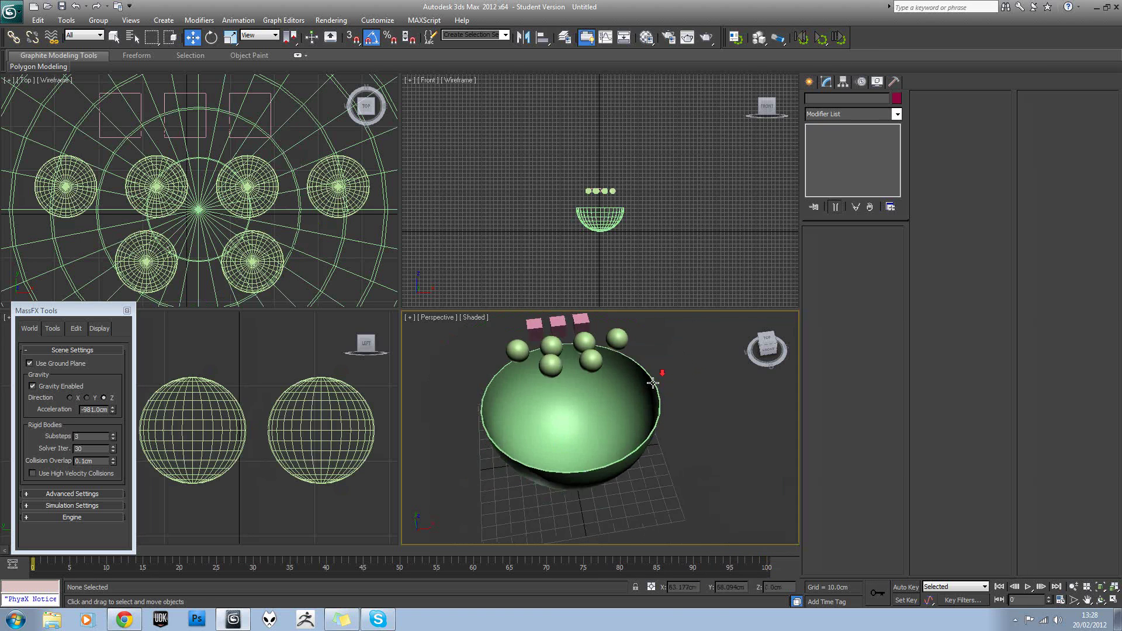
left_click(817, 41)
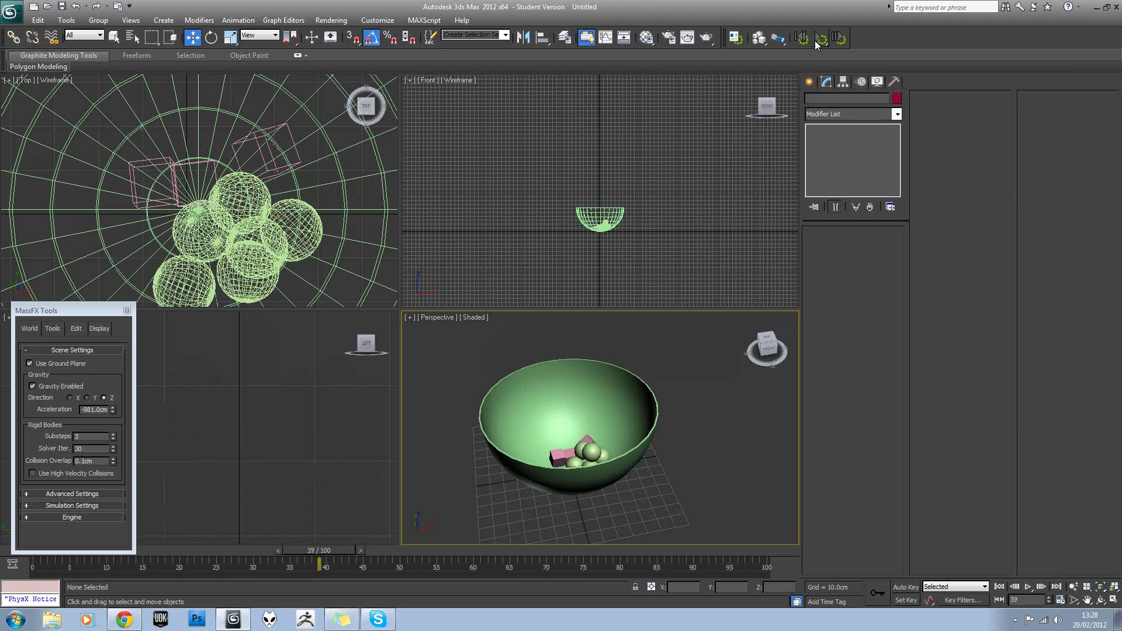
middle_click_drag(625, 377, 621, 402, "alt")
scroll(607, 391, "down", 2)
scroll(607, 390, "up", 2)
Select the bowl, reset the simulation and set the bowl as a Dynamic Rigid Body
left_click(595, 401)
left_click(802, 38)
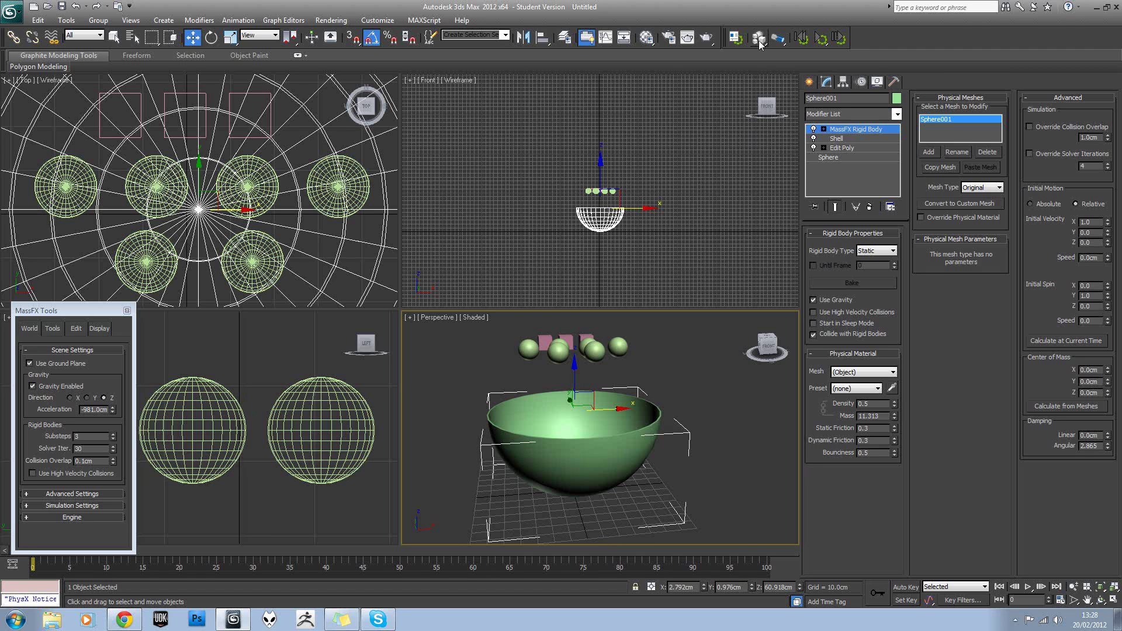
left_click_drag(760, 43, 803, 64)
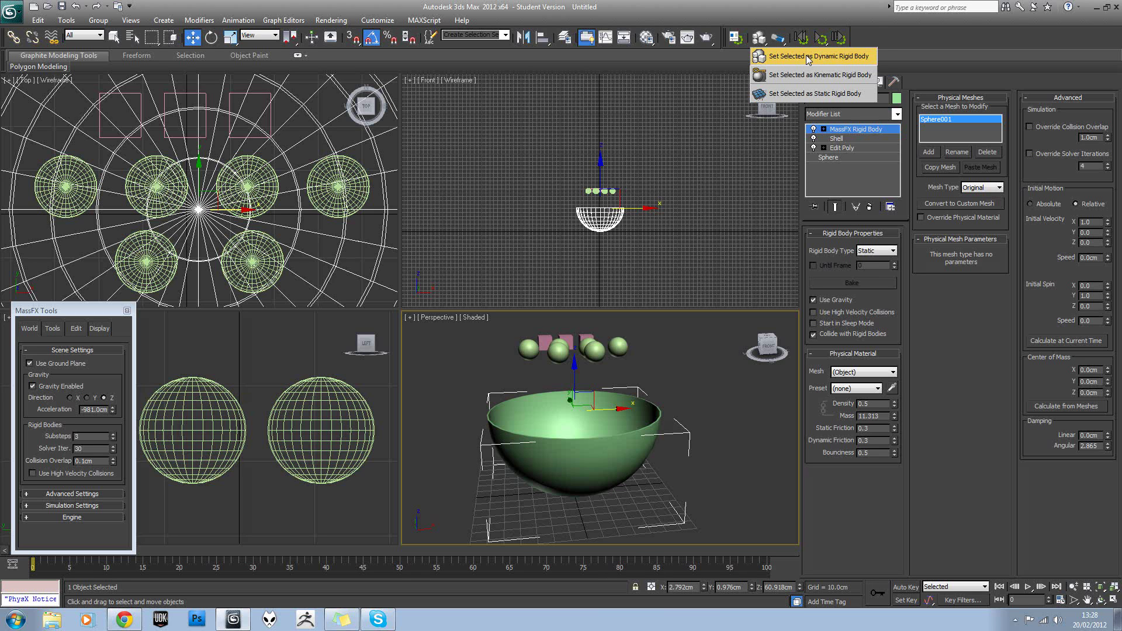
left_click_drag(807, 59, 807, 58)
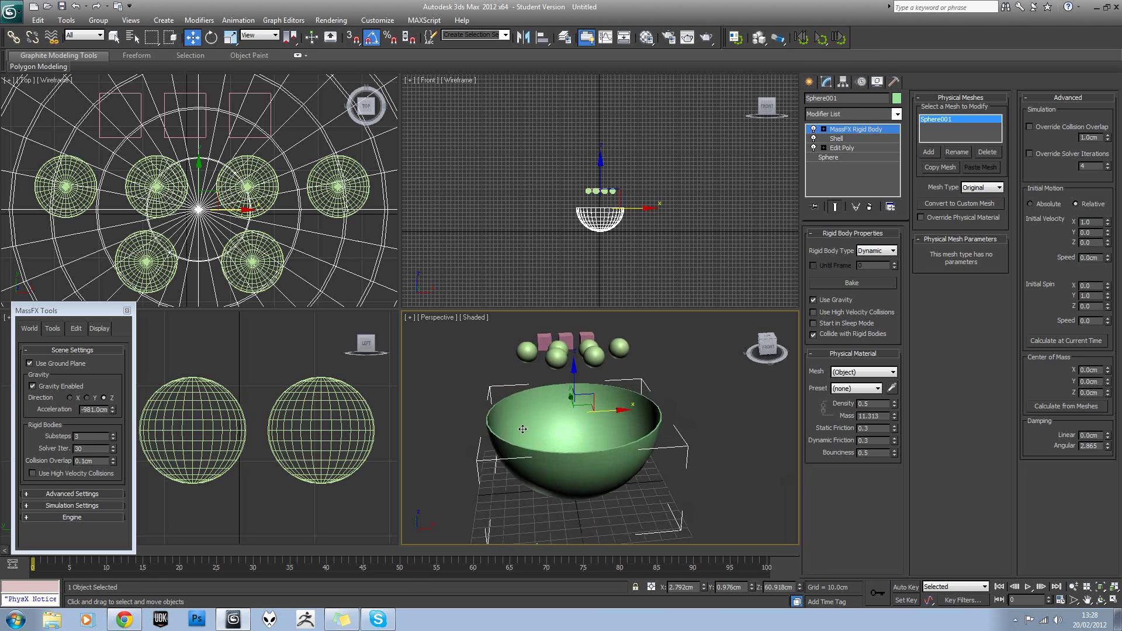
Run the simulation with the dynamic bowl using its Original mesh type, and reset it to the start
middle_click_drag(569, 419, 565, 425, "alt")
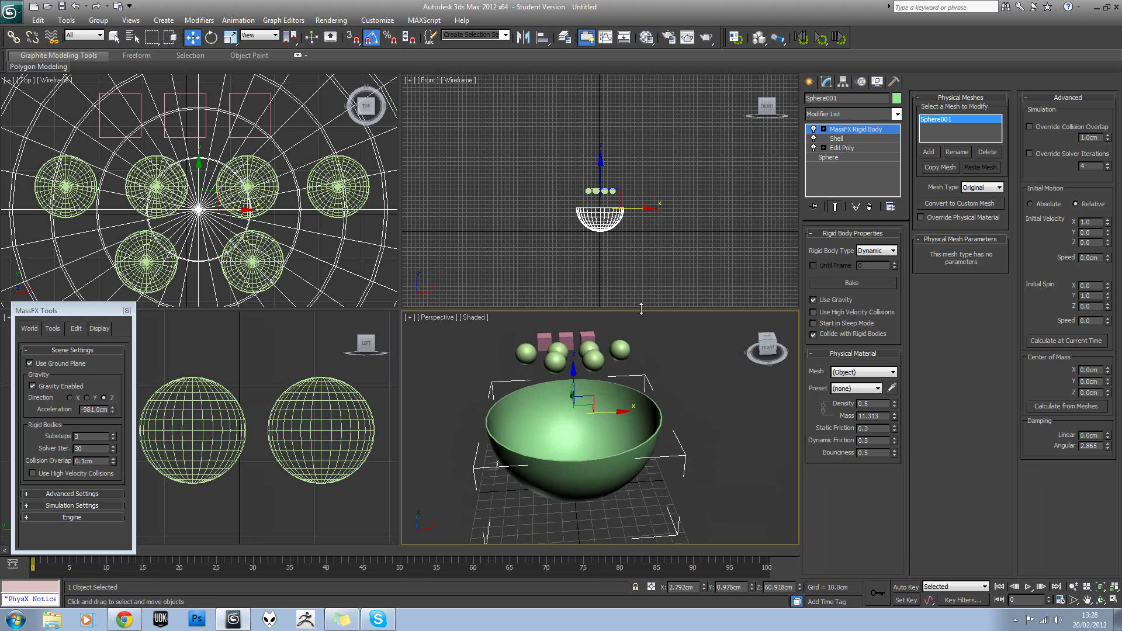
left_click(820, 38)
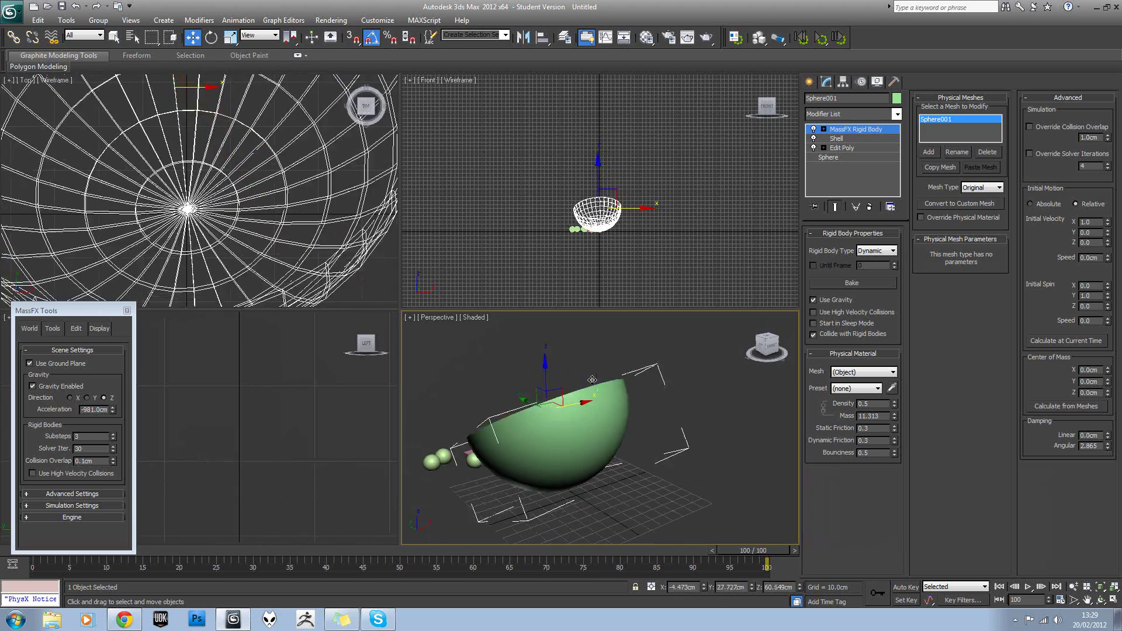
left_click(804, 40)
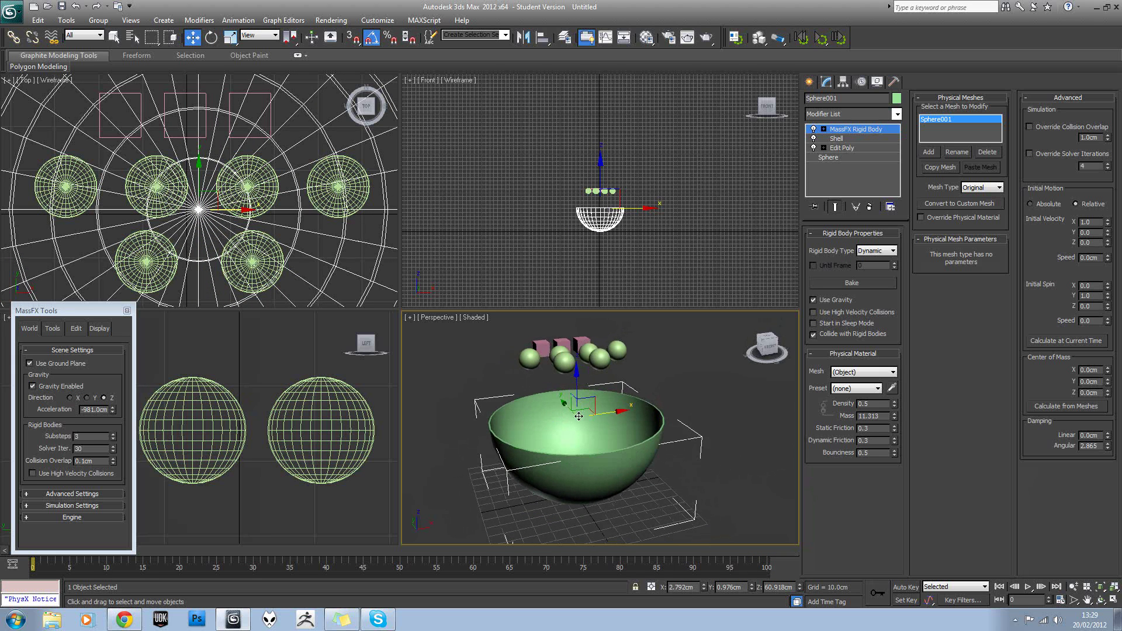
Turn on edged faces in the shaded perspective view to show the bowl's polygons
mouse_move(570, 416)
middle_mouse_down("alt")
mouse_move(537, 414)
mouse_move(549, 404)
mouse_move(597, 419)
mouse_move(561, 420)
mouse_move(666, 387)
mouse_move(544, 424)
middle_mouse_up("alt")
key("F4")
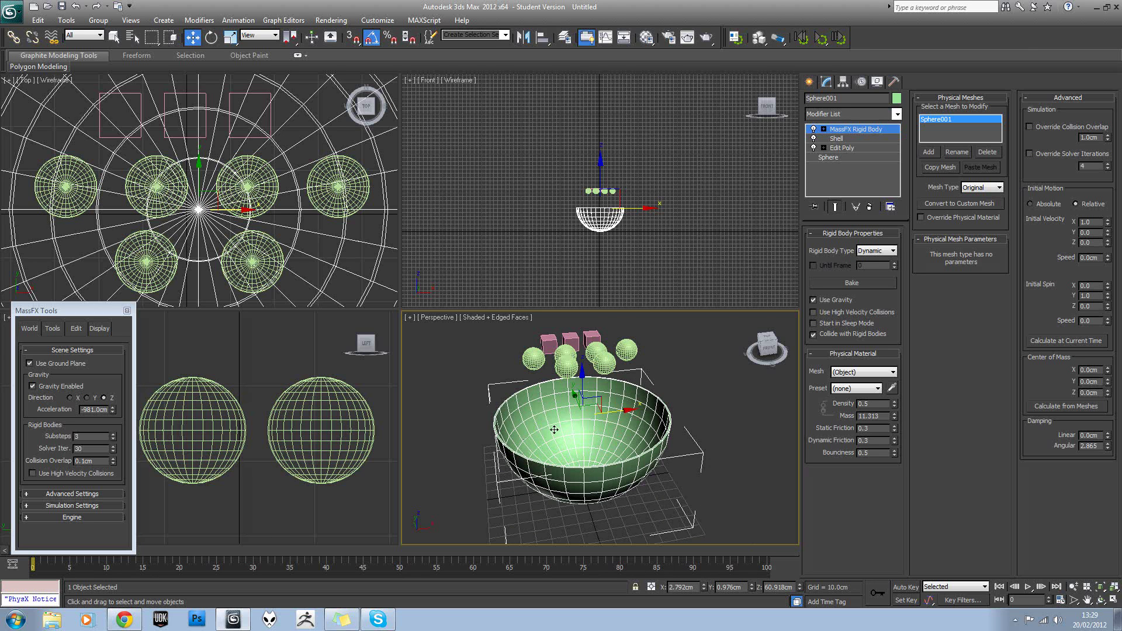
middle_click_drag(569, 416, 570, 416)
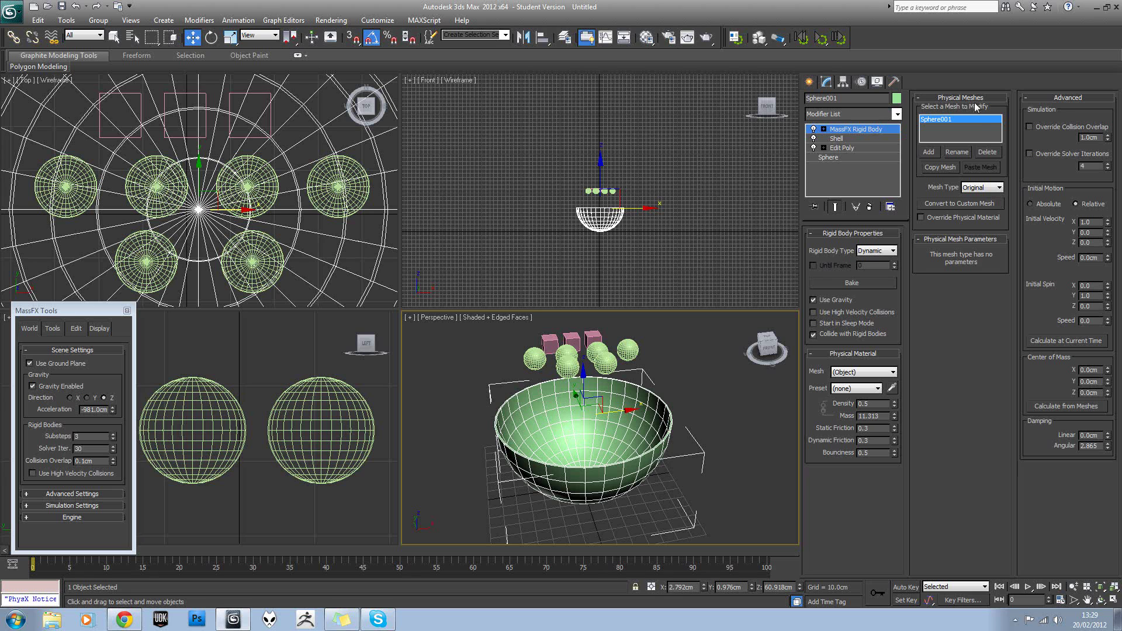
Set the bowl's physical mesh type to Composite and generate its collision hulls
left_click(974, 188)
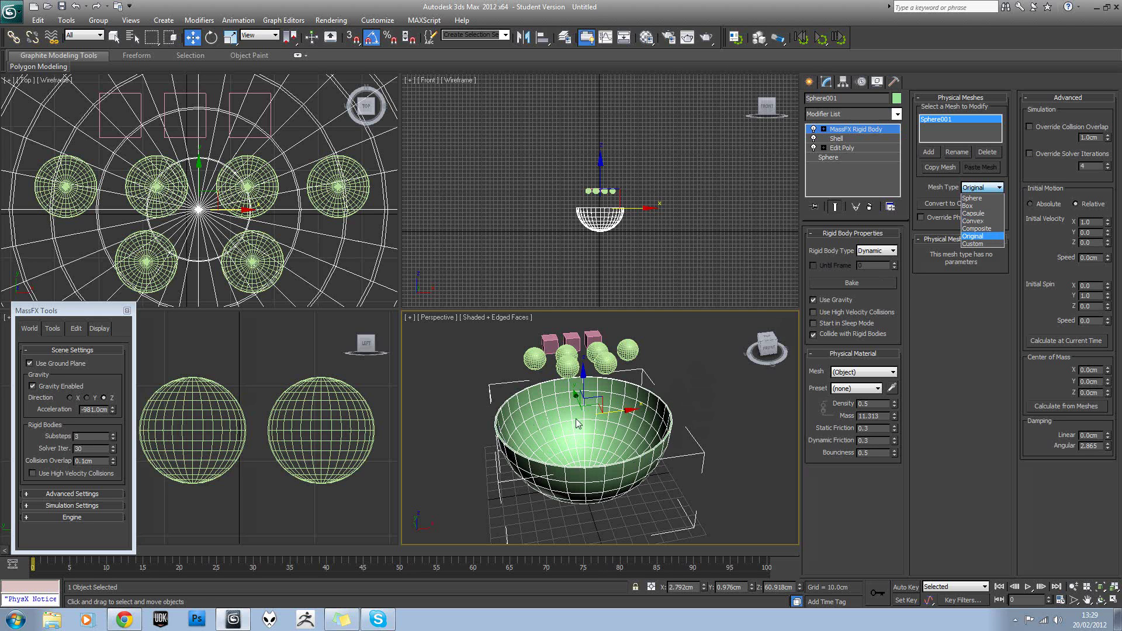
left_click(987, 228)
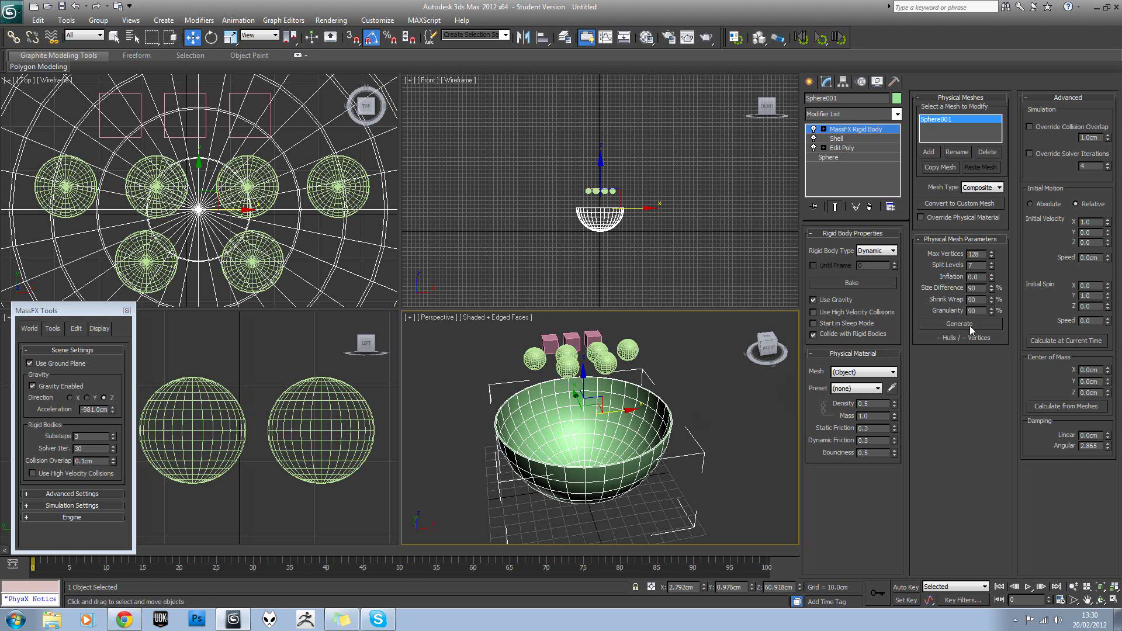
mouse_move(667, 406)
middle_mouse_down("alt")
mouse_move(661, 419)
mouse_move(619, 409)
mouse_move(663, 383)
mouse_move(670, 393)
middle_mouse_up("alt")
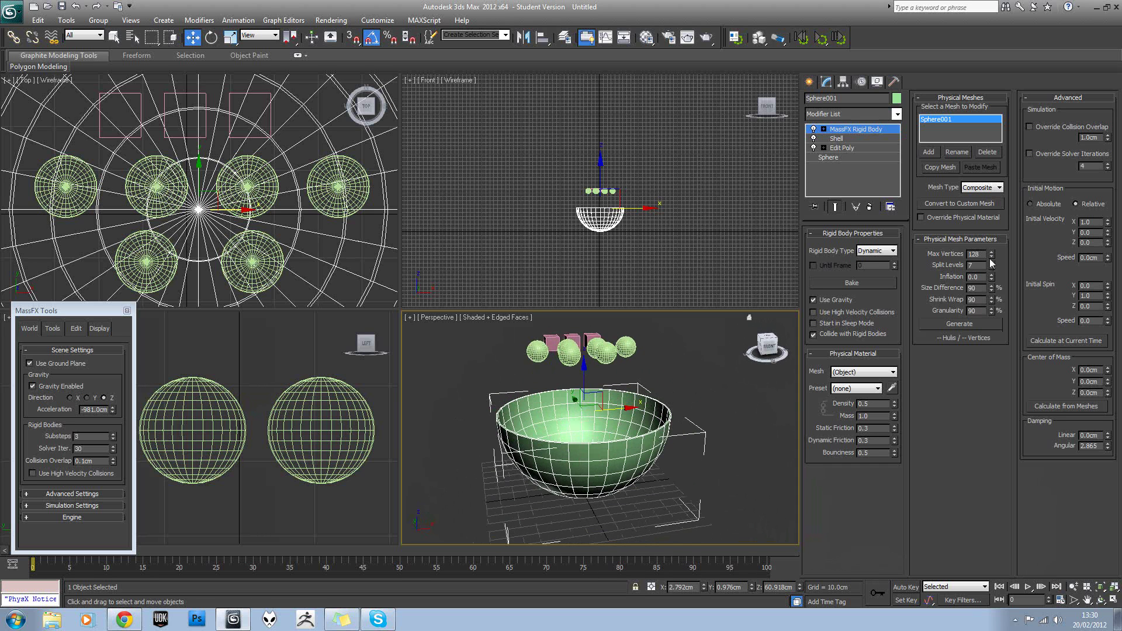
left_click(963, 324)
mouse_move(641, 440)
middle_mouse_down("alt")
mouse_move(630, 486)
mouse_move(598, 490)
mouse_move(596, 433)
mouse_move(631, 450)
middle_mouse_up("alt")
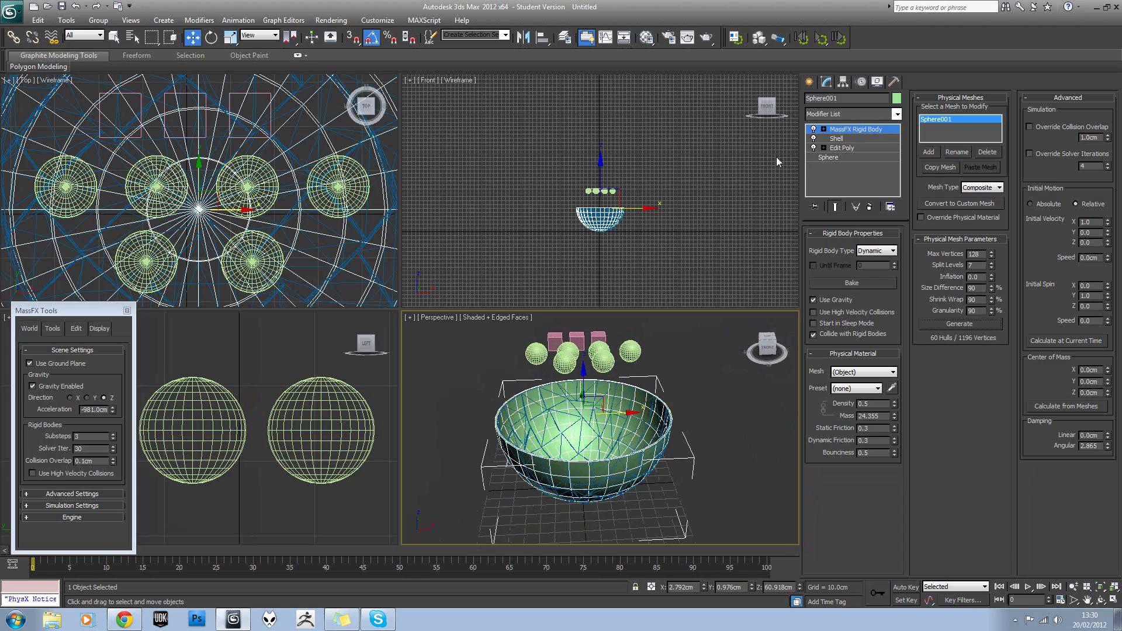
Run the simulation with the bowl's composite mesh and reset it to the start
left_click(826, 45)
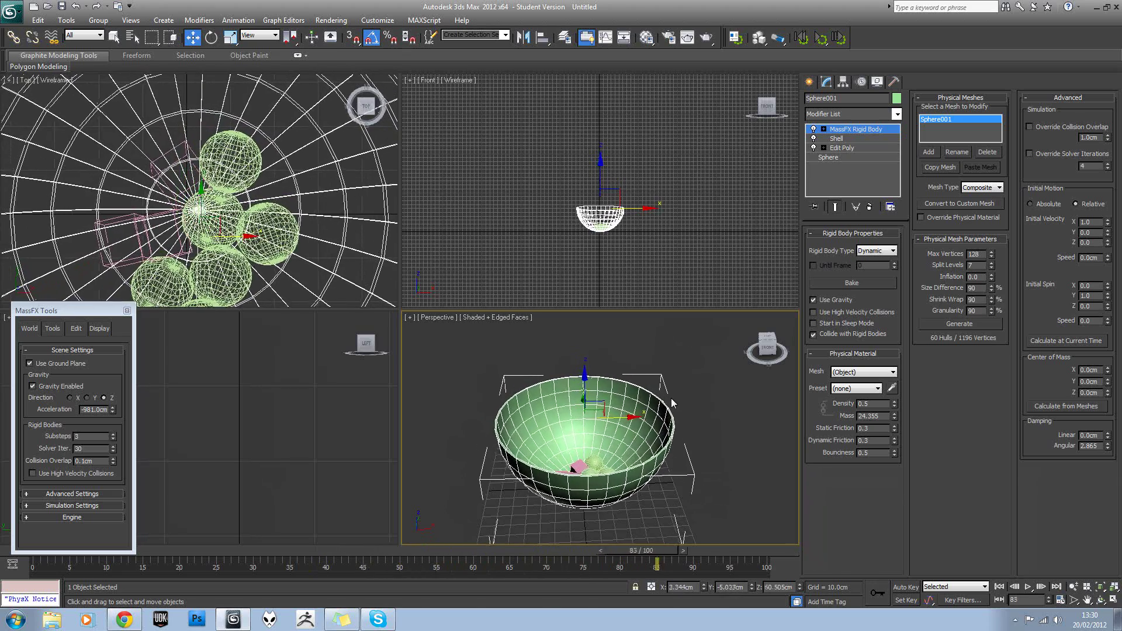
mouse_move(671, 402)
middle_mouse_down("alt")
mouse_move(699, 368)
mouse_move(673, 401)
middle_mouse_up("alt")
left_click(802, 38)
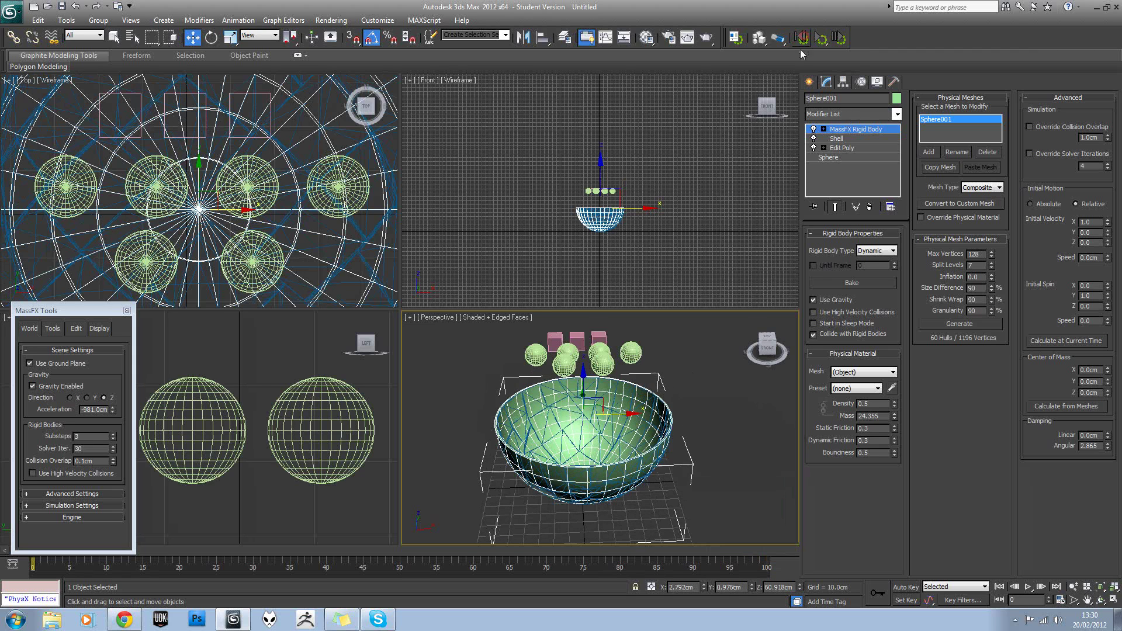
Regroup the small boxes and spheres into two stacked layers, shift them off-centre towards one side of the bowl, and deselect them
left_click(641, 246)
scroll(591, 211, "up", 5)
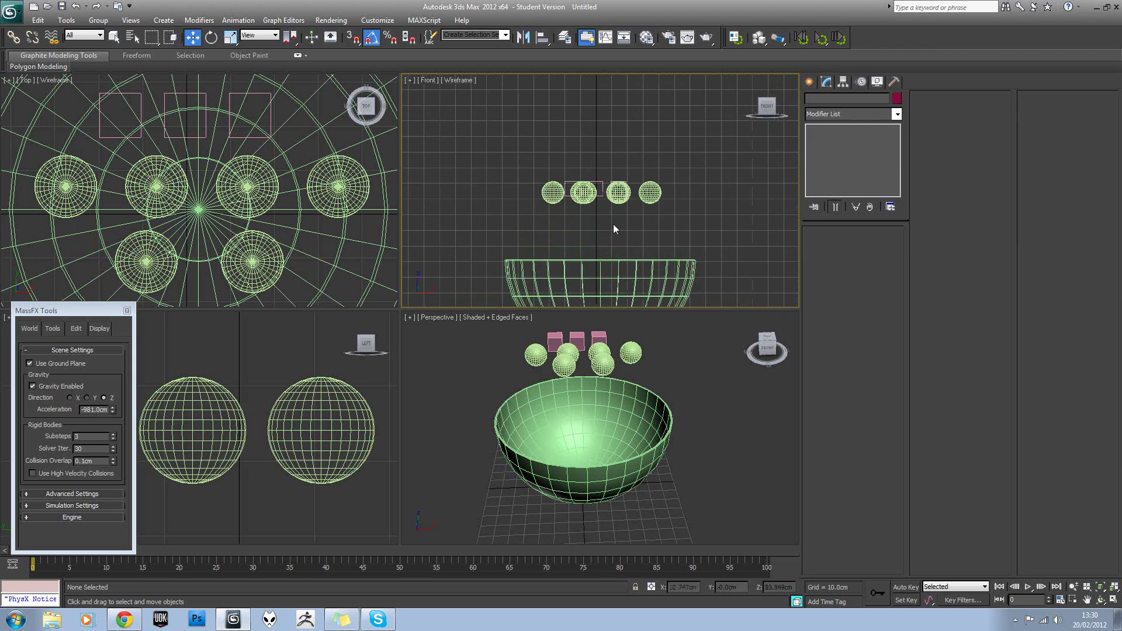
left_click_drag(533, 175, 696, 178)
left_click(705, 151)
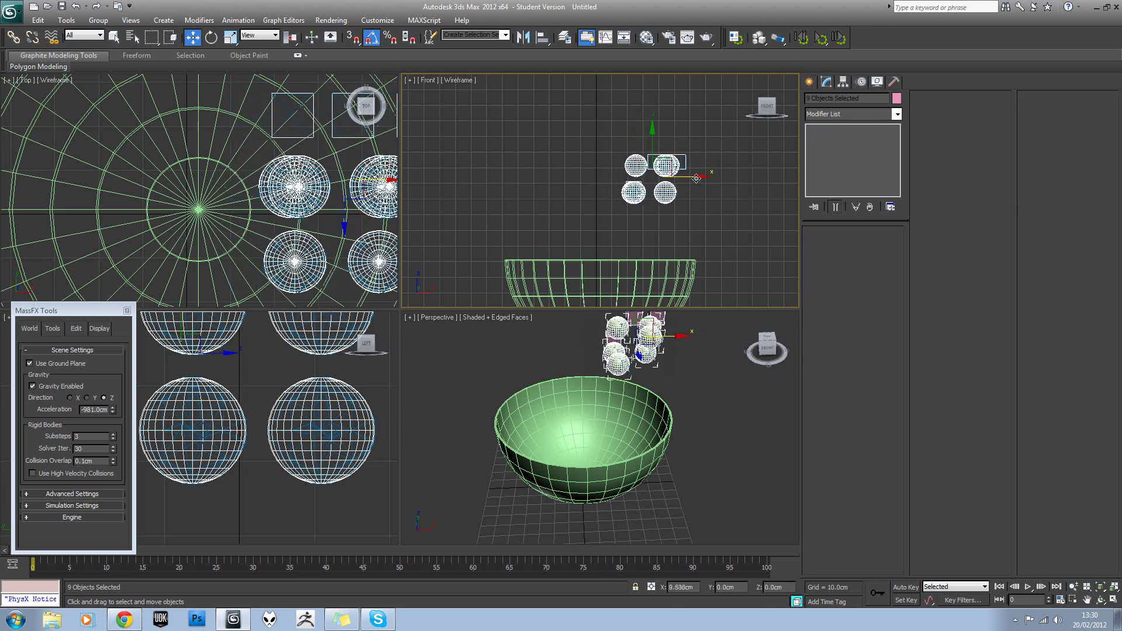
left_click(733, 190)
left_click(714, 446)
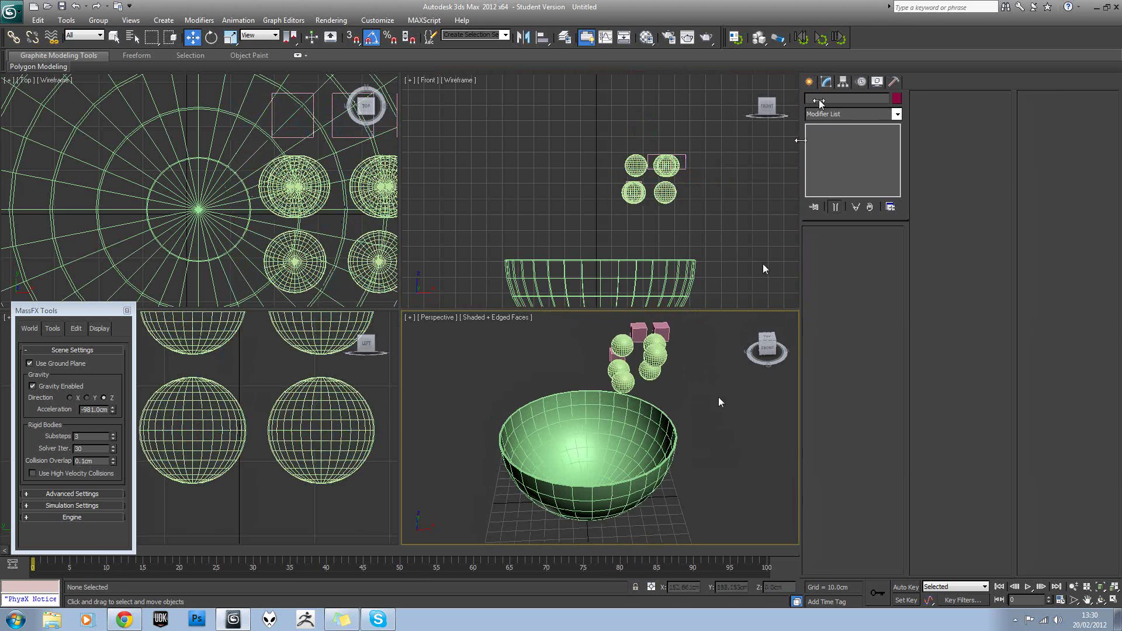
Run the simulation with the off-centre objects twice, resetting it to the start after each run
left_click(822, 39)
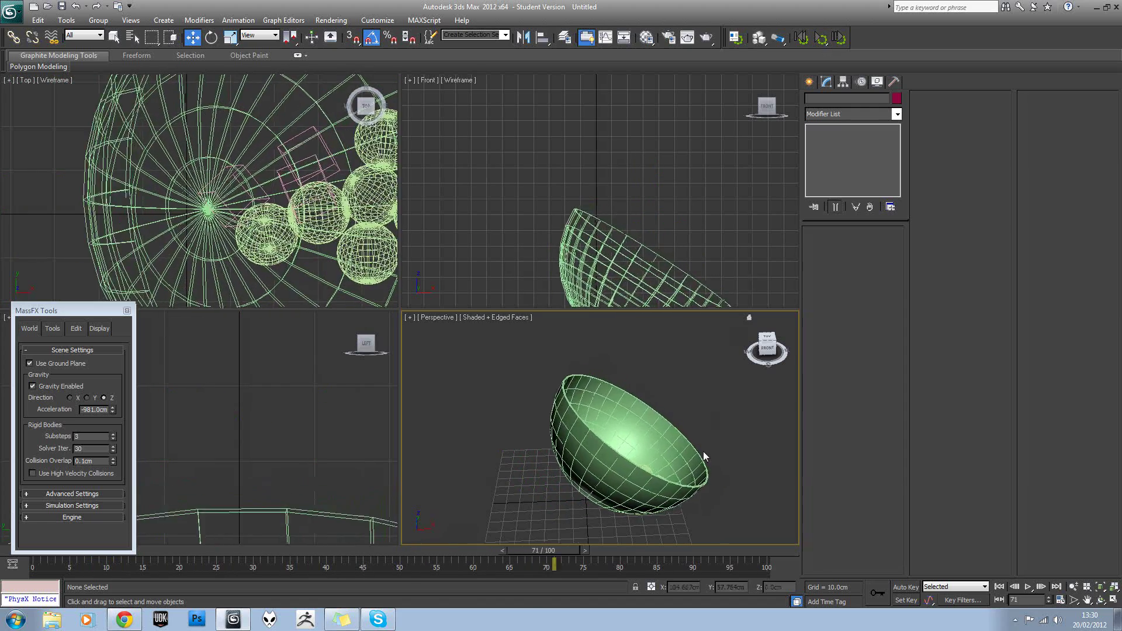
left_click(801, 39)
left_click(820, 39)
left_click(821, 38)
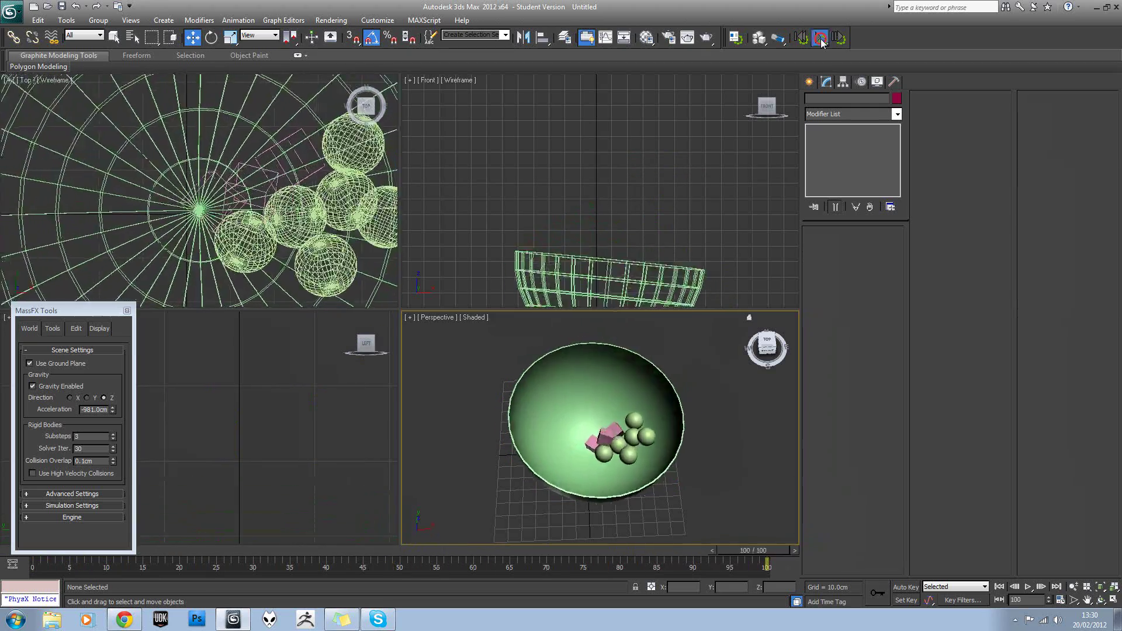
left_click(801, 38)
middle_click_drag(702, 357, 669, 392, "alt")
scroll(644, 408, "down", 3)
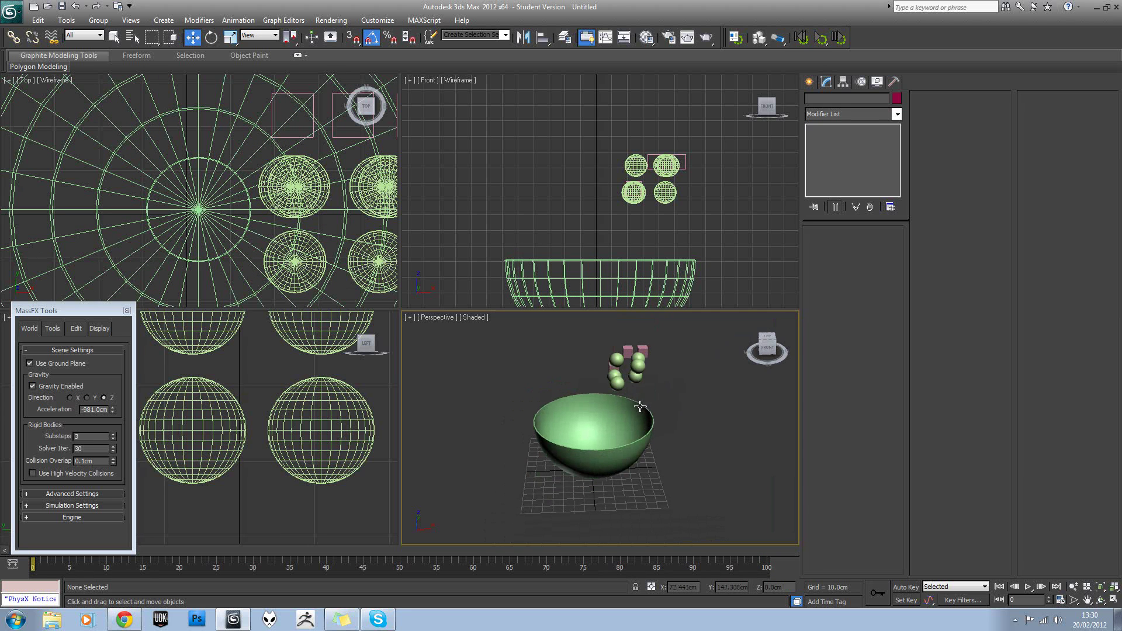
Select the bowl, turn on automatic keying, and slide it along X to about 182 cm at frame 25
middle_click_drag(624, 251, 633, 214)
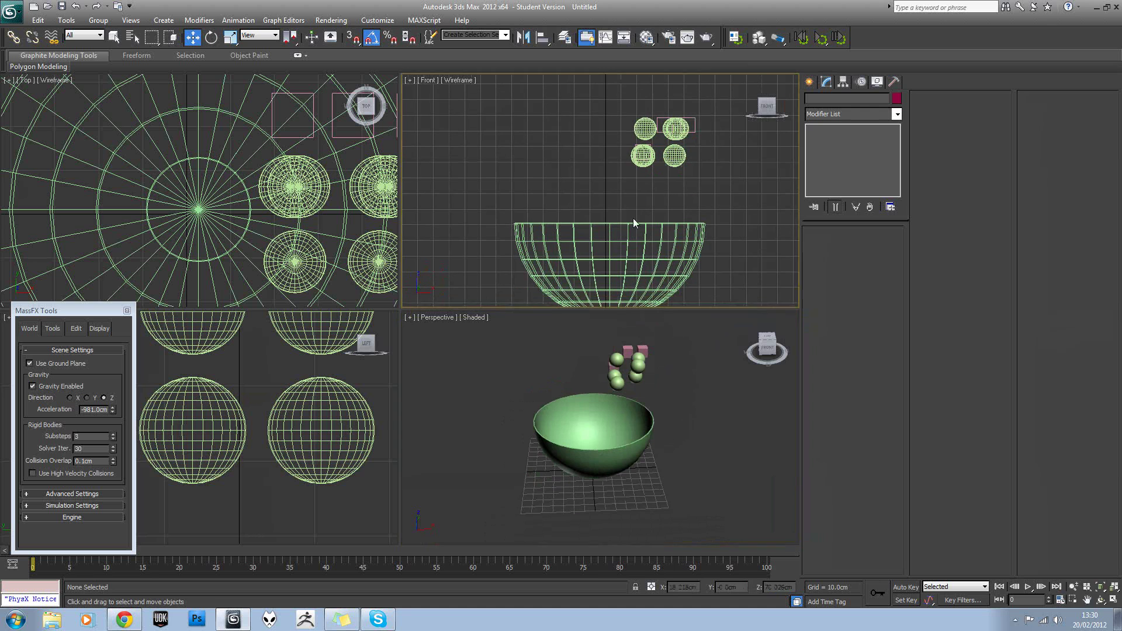
middle_click_drag(627, 380, 627, 367)
mouse_move(758, 39)
left_mouse_down()
mouse_move(803, 75)
mouse_move(801, 93)
mouse_move(810, 58)
mouse_move(812, 79)
mouse_move(825, 76)
mouse_move(759, 39)
left_mouse_up()
left_click(639, 406)
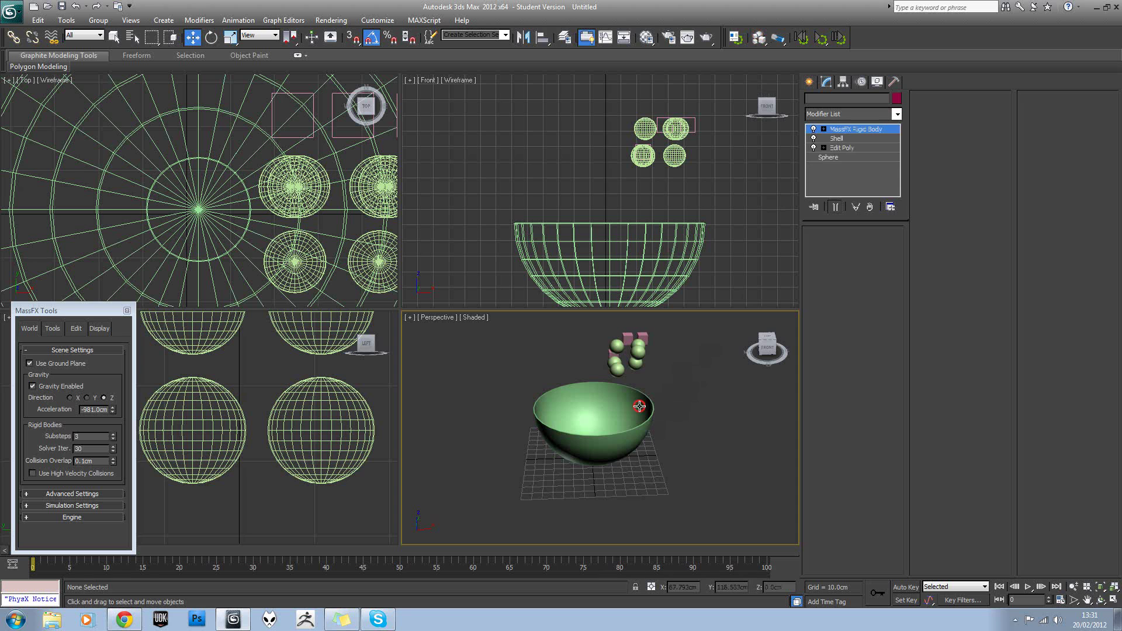
left_click(578, 429)
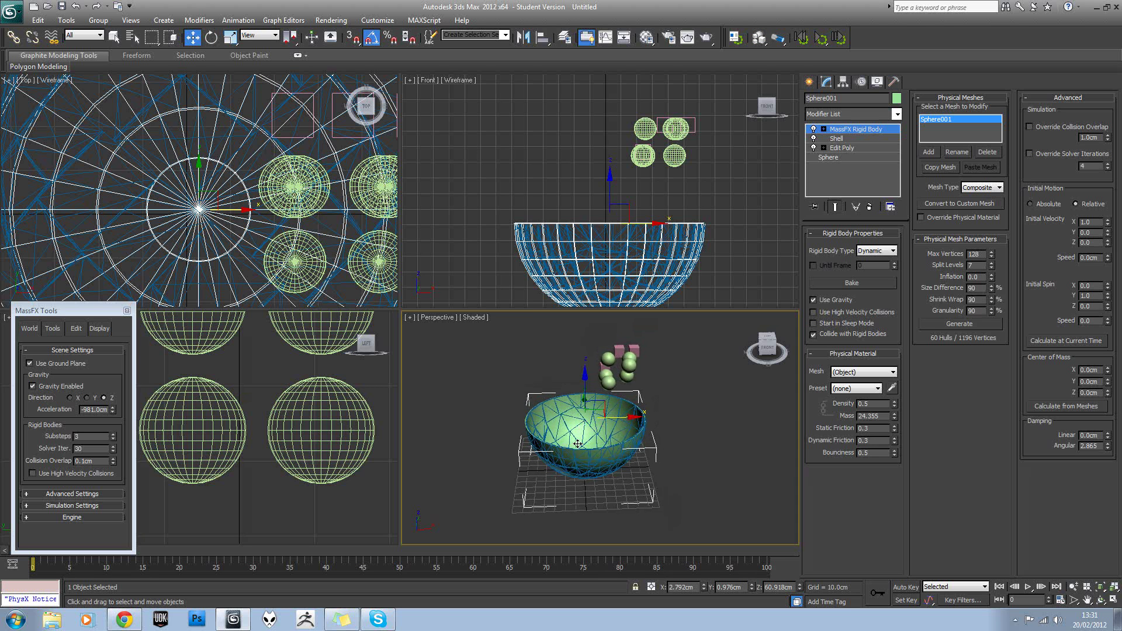
middle_click_drag(582, 443, 592, 453, "alt")
left_click(902, 588)
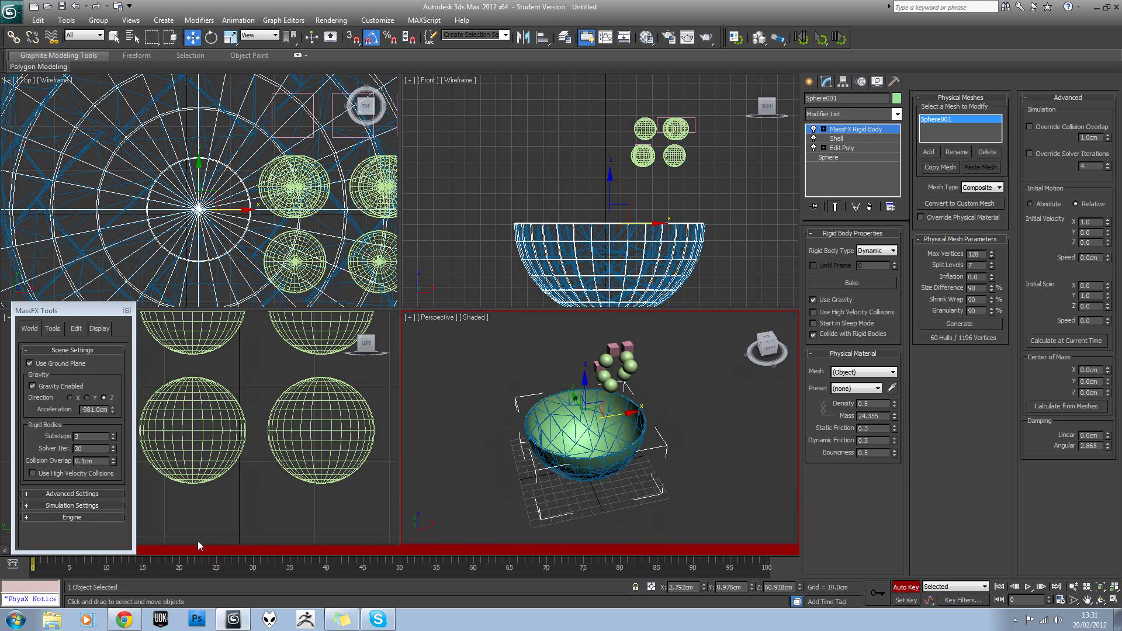
left_click_drag(177, 552, 227, 558)
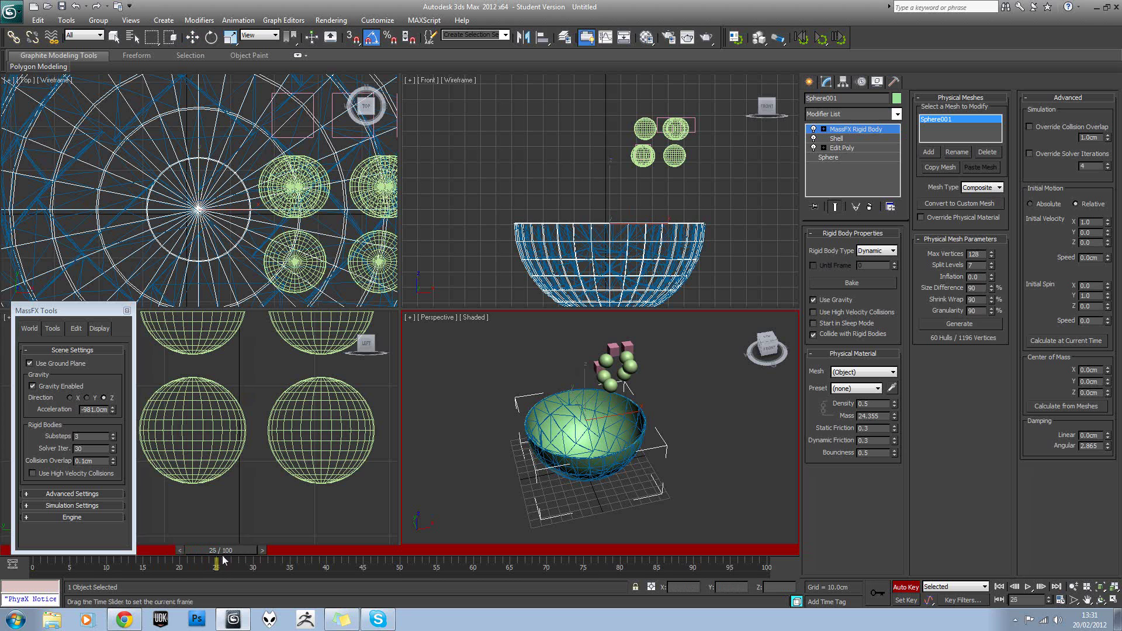
key("w")
left_click_drag(624, 415, 780, 389)
Key the bowl sliding to the opposite side at frame 75 and back to about X 38 cm at frame 100, and turn off automatic keying
left_click_drag(236, 559, 594, 552)
middle_click_drag(725, 418, 714, 419)
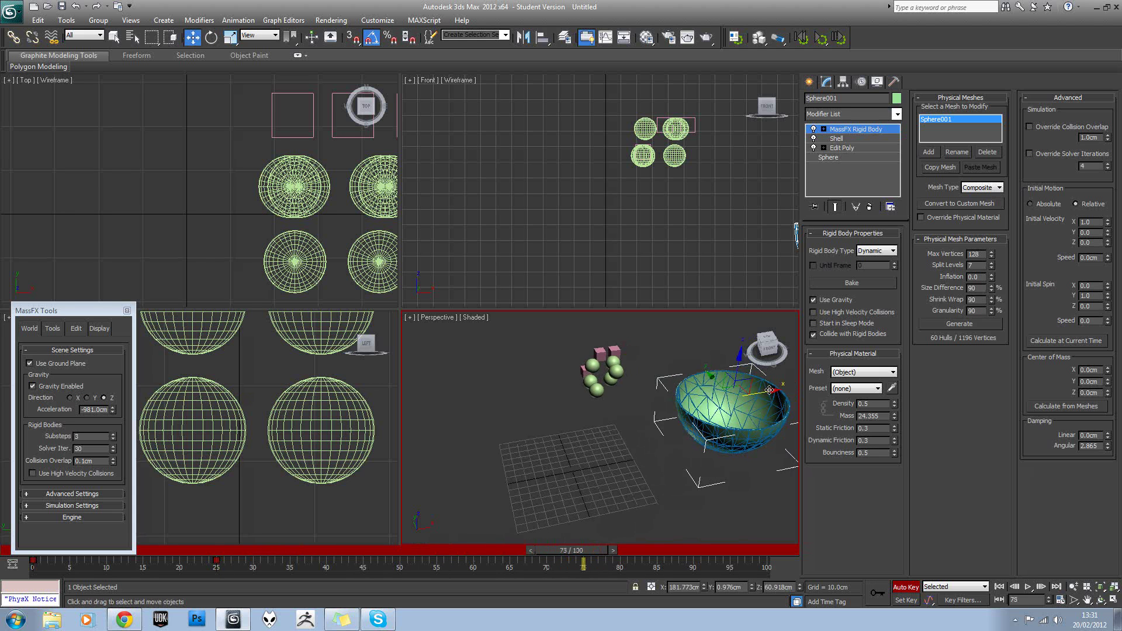
left_click_drag(769, 390, 507, 445)
left_click_drag(586, 554, 796, 556)
left_click_drag(514, 436, 651, 415)
left_click(900, 586)
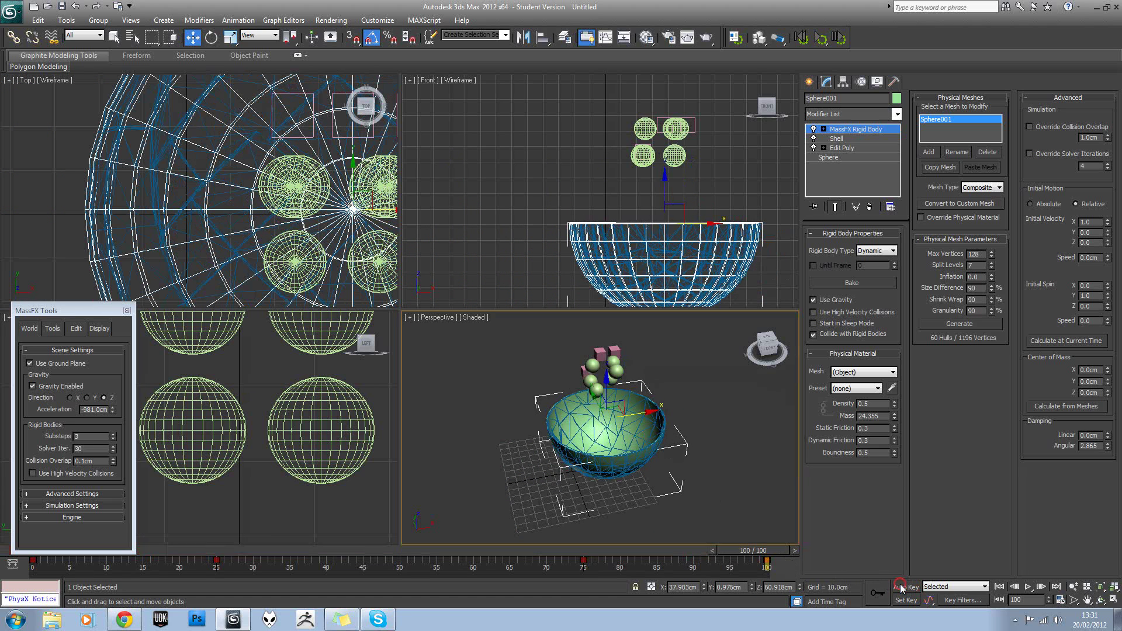
Play back the bowl's keyframed motion from frame 0, and test the simulation with the bowl still dynamic before resetting it
left_click(1029, 587)
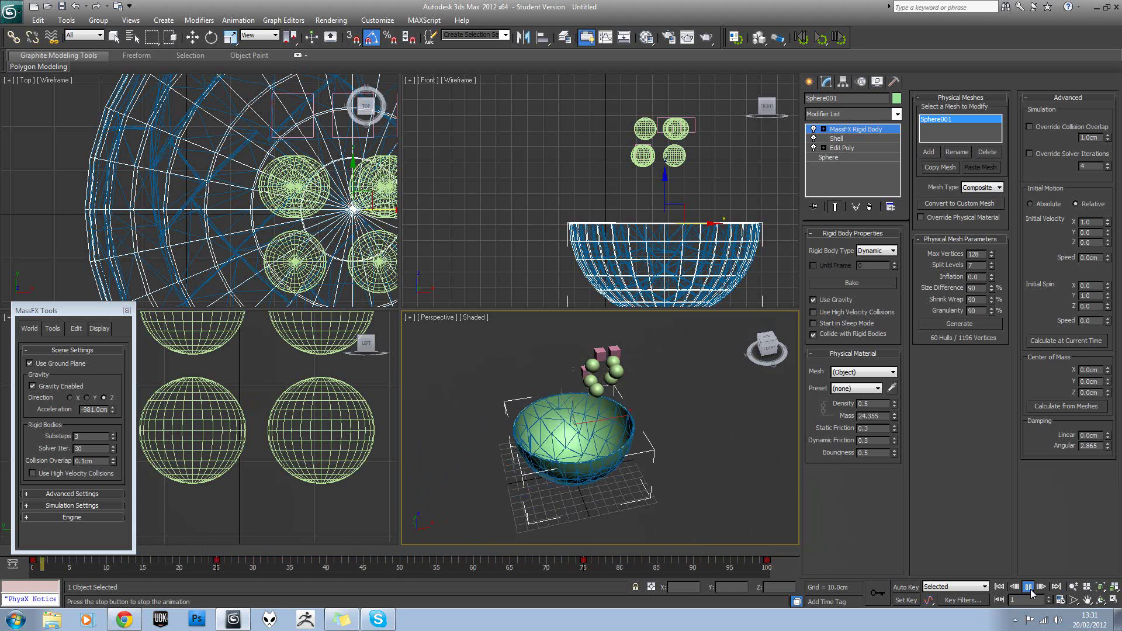
left_click(1029, 588)
left_click_drag(183, 550, 22, 548)
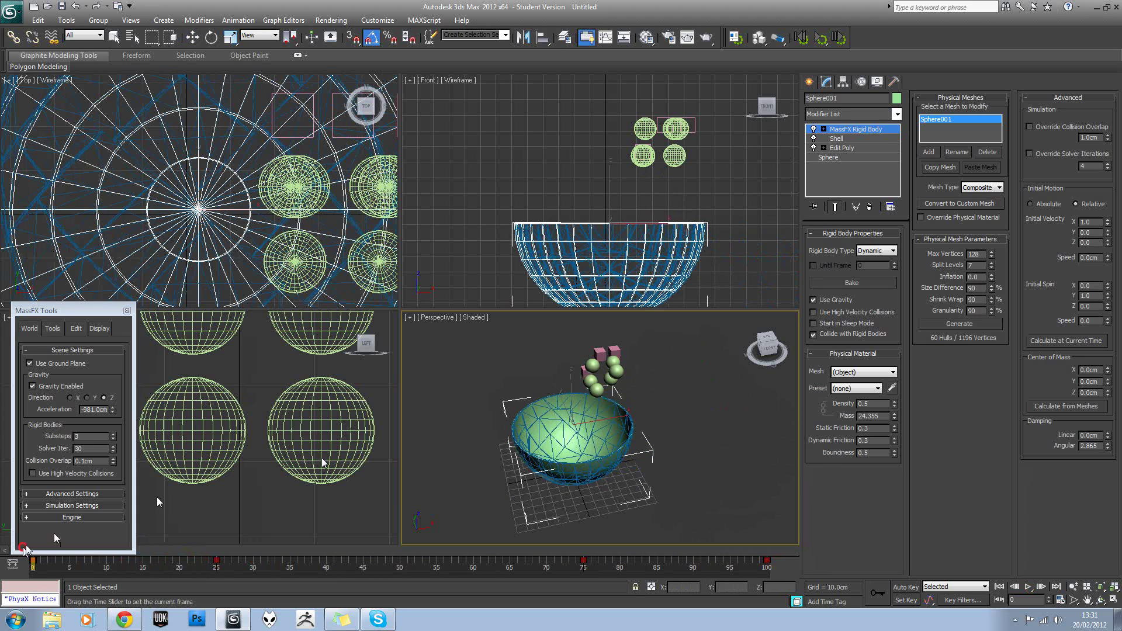
left_click(821, 38)
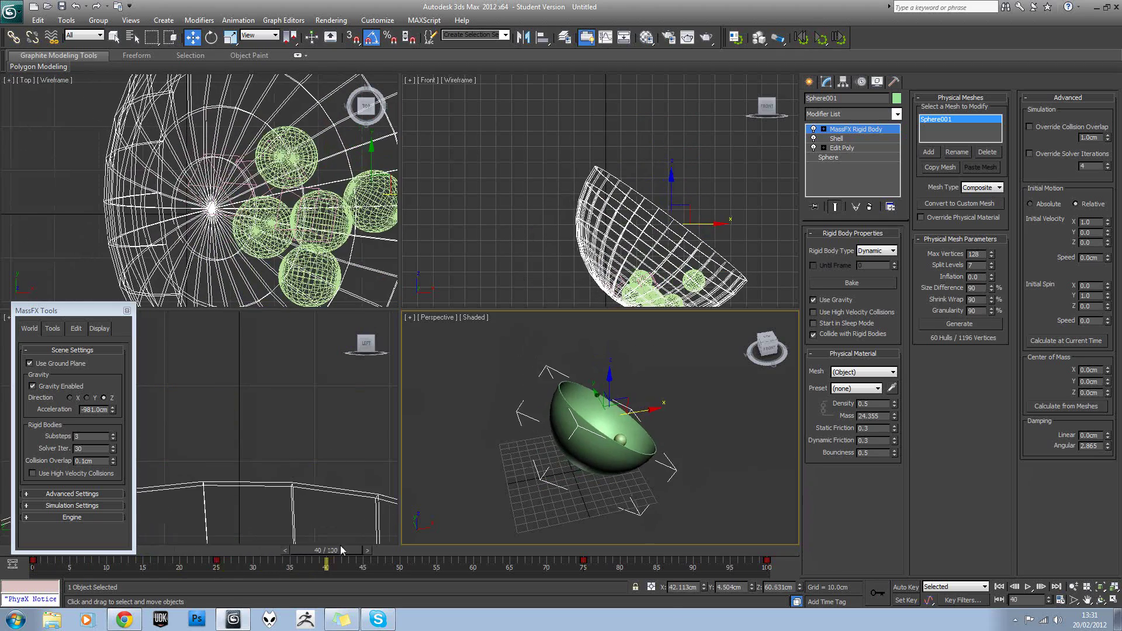
left_click(802, 38)
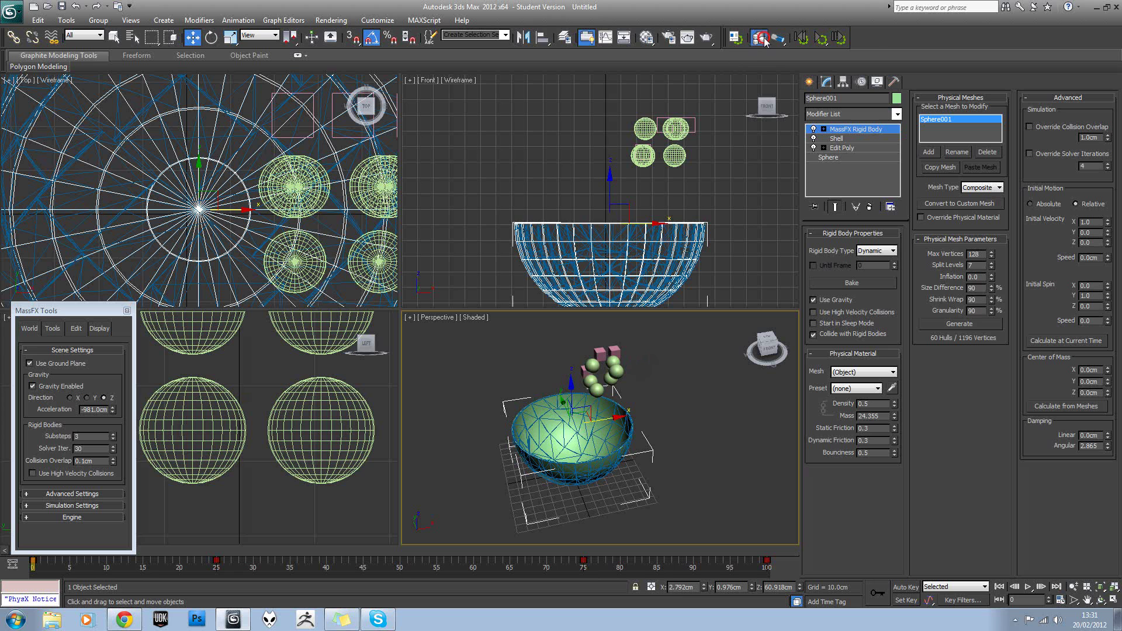
Set the bowl's rigid body type to Kinematic, play back its keyframed motion, and return to frame 0
left_click_drag(765, 41, 841, 81)
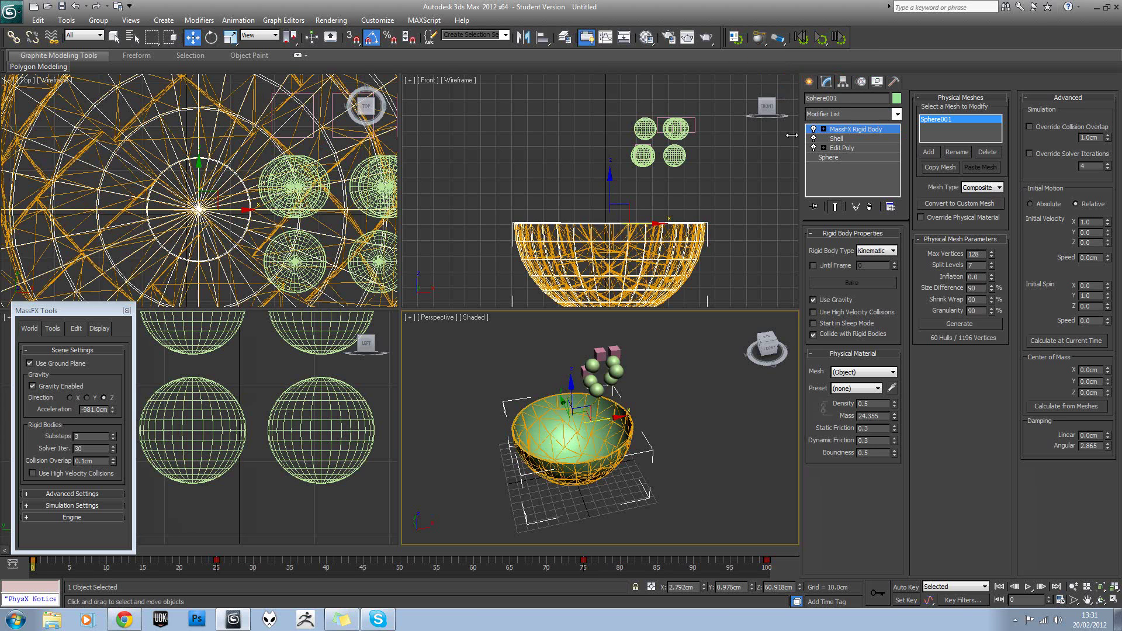
left_click(1026, 587)
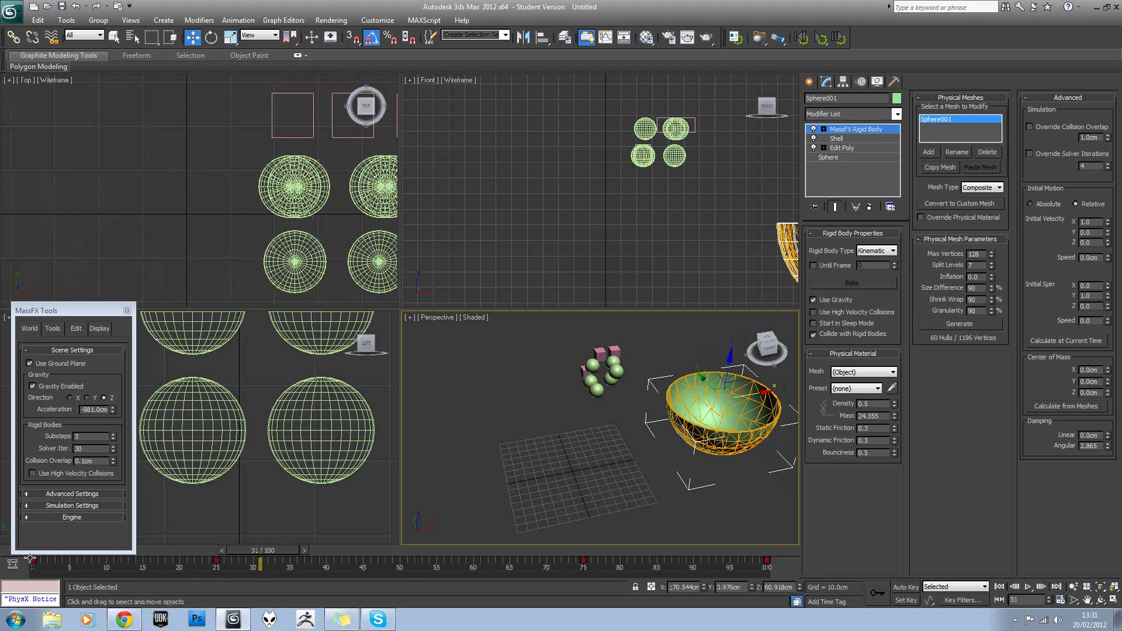
left_click_drag(270, 558, 29, 553)
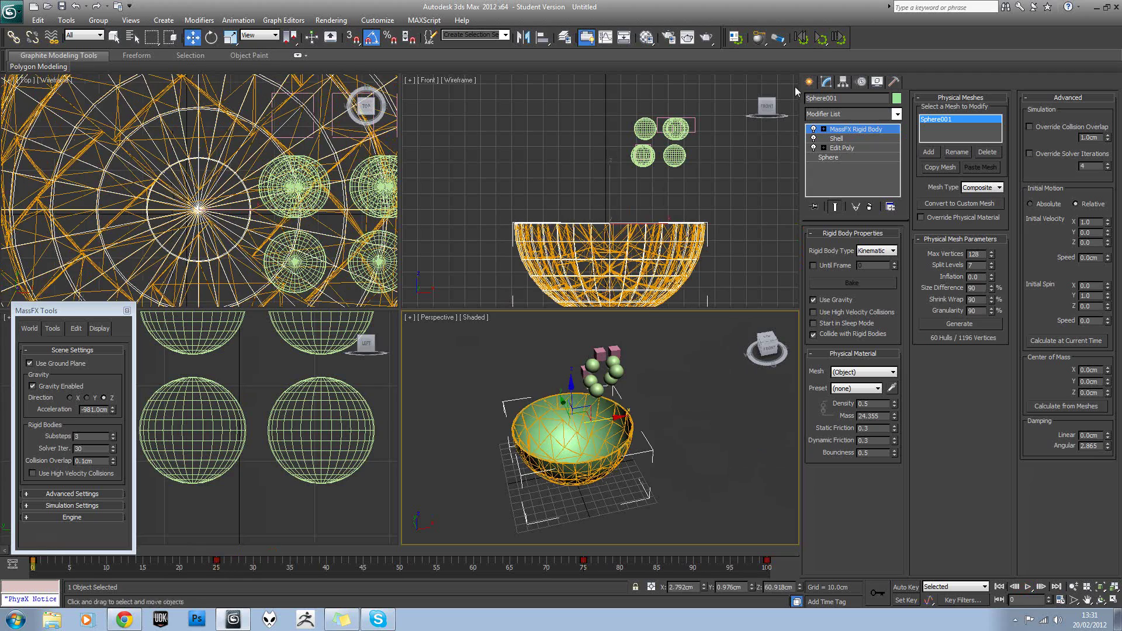
Run the simulation with the kinematic bowl, check the objects inside it from above, and reset the simulation
left_click(820, 39)
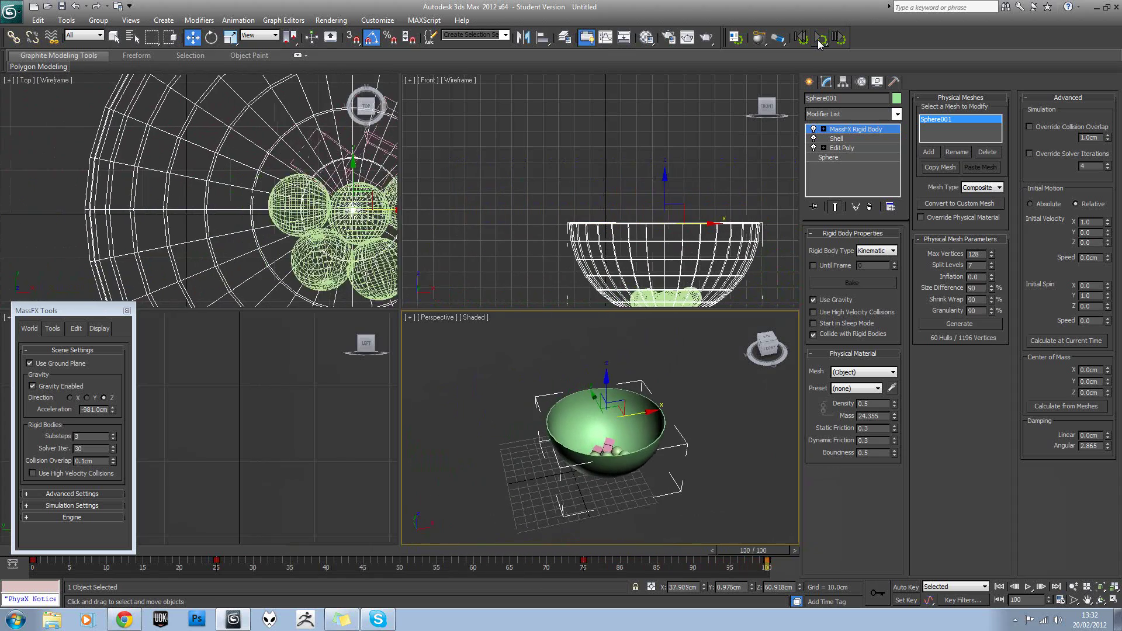
middle_click_drag(636, 428, 618, 454, "alt")
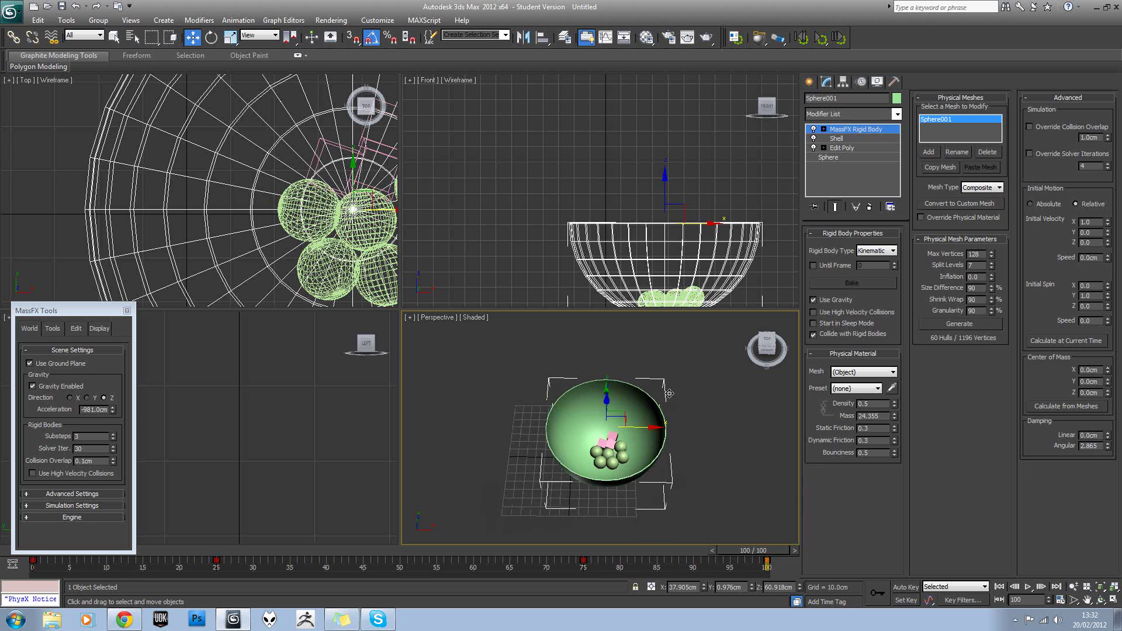
left_click(803, 38)
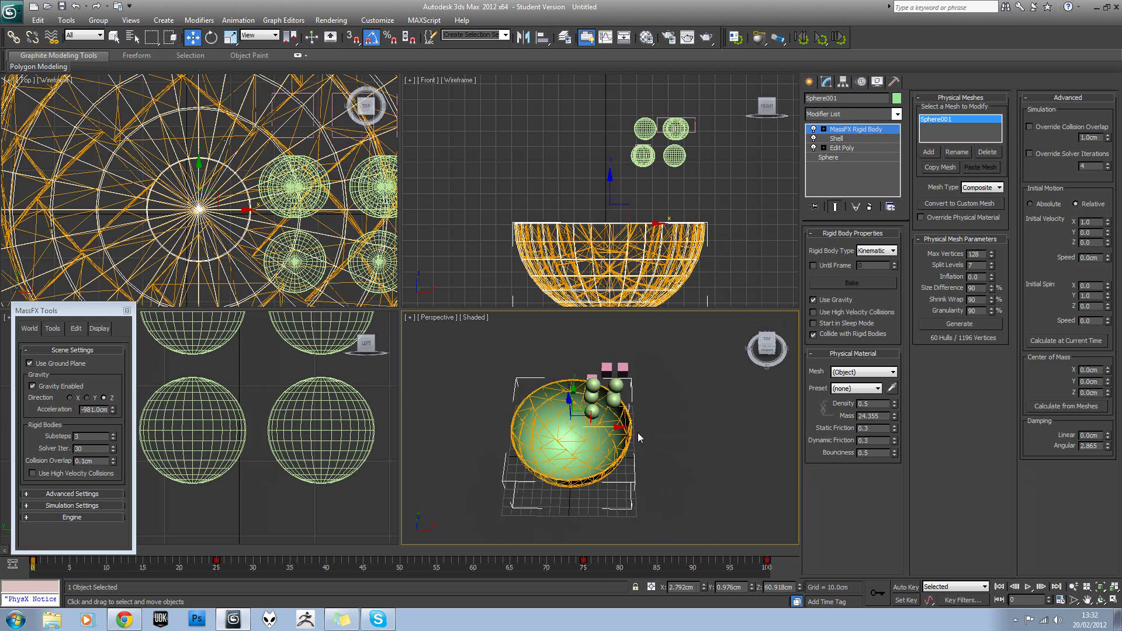
Shift the animated bowl along X to about -41 cm and test the simulation, and repeat with the bowl at about -86 cm
left_click_drag(610, 415, 565, 416)
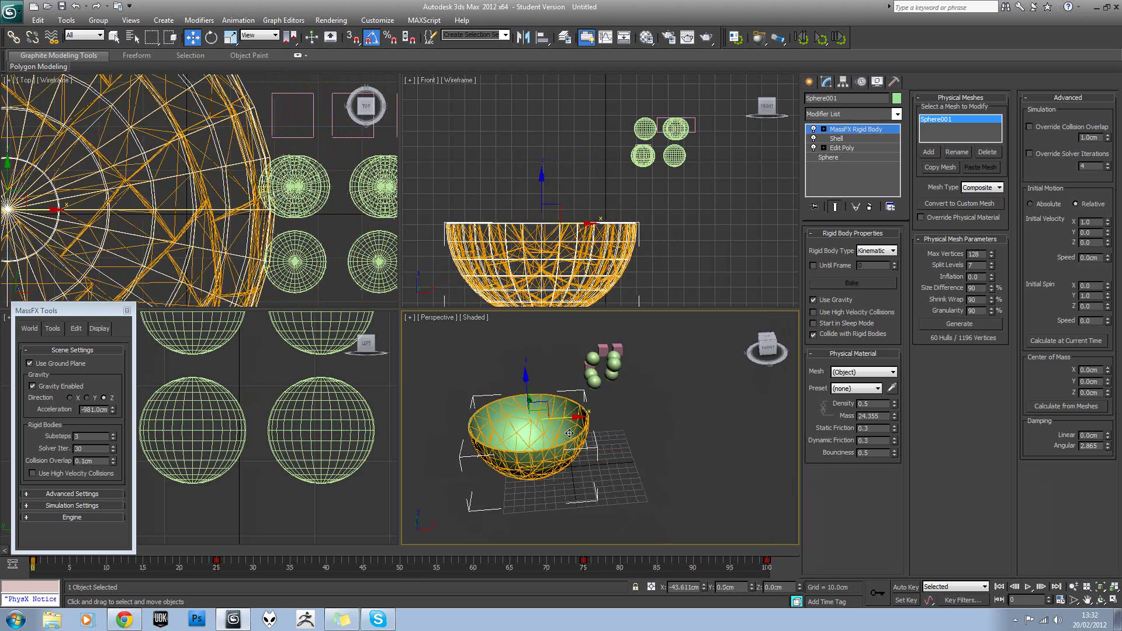
left_click(820, 38)
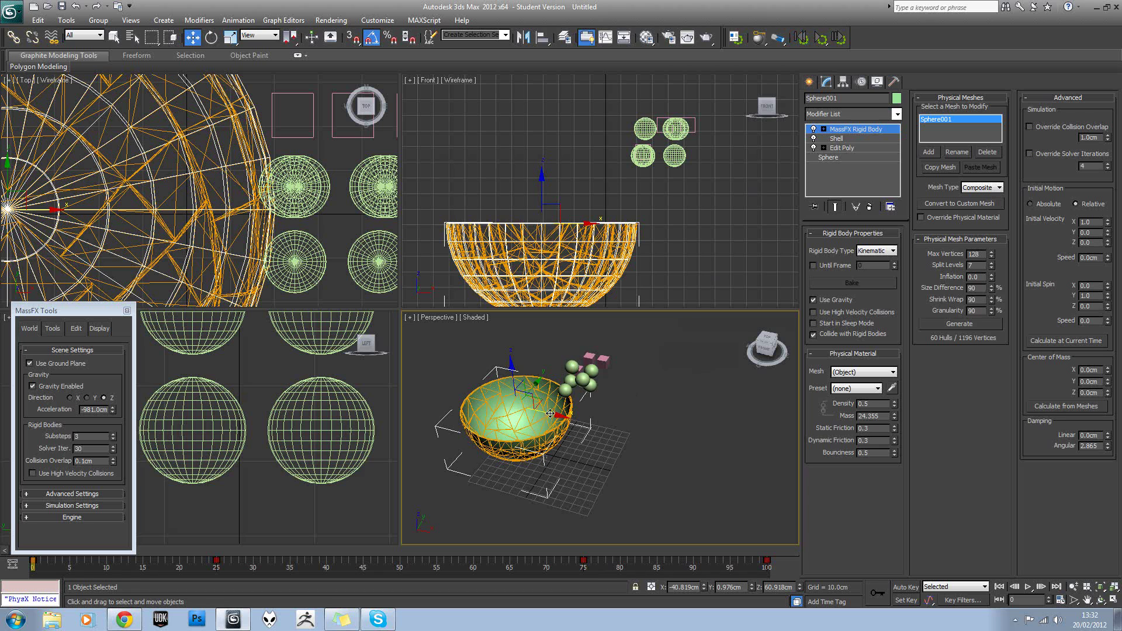
left_click_drag(550, 413, 510, 411)
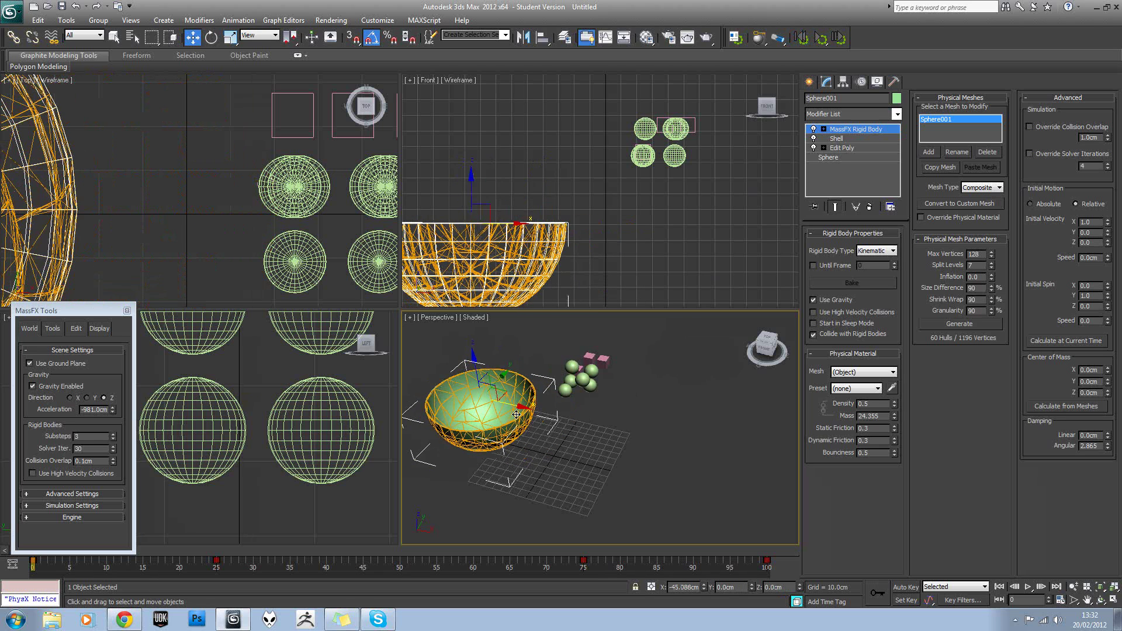
left_click(822, 38)
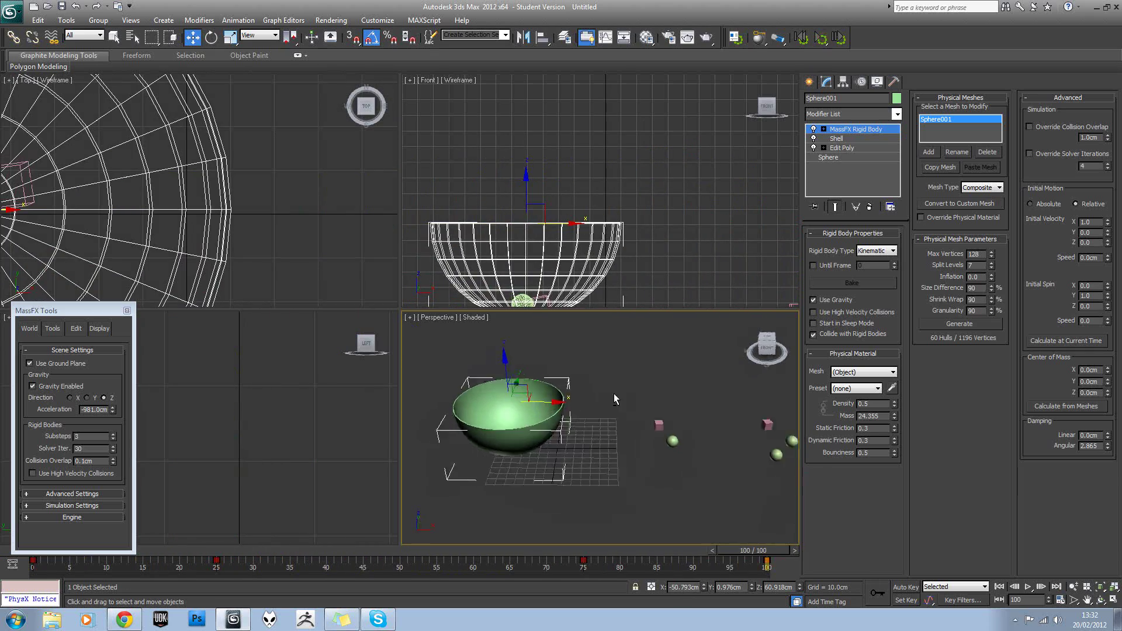
Deselect the bowl, reposition the MassFX Tools window, and examine the small objects scattered on the ground beside the bowl
left_click(582, 428)
middle_click_drag(582, 429, 647, 431, "alt")
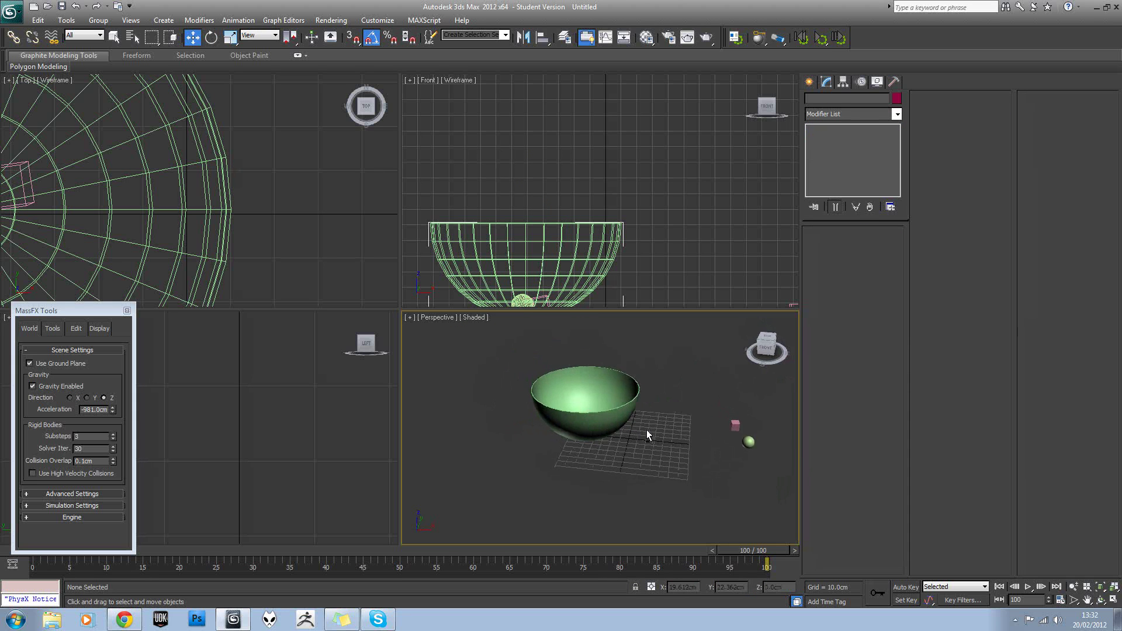
middle_click_drag(749, 457, 654, 397)
left_click_drag(90, 311, 316, 209)
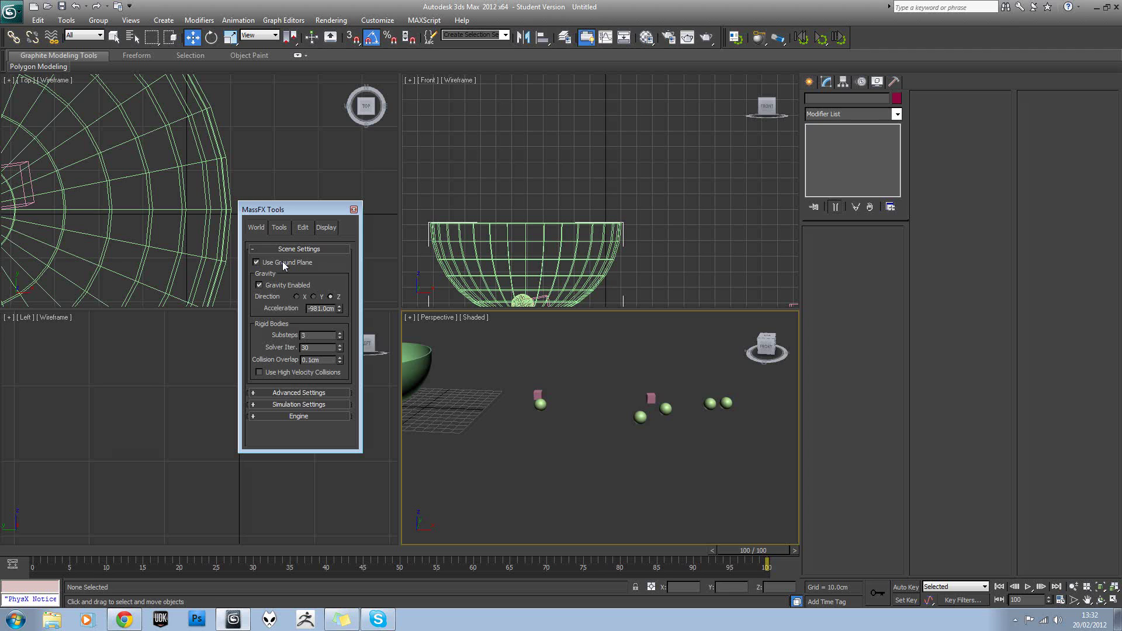
middle_click_drag(482, 433, 529, 435)
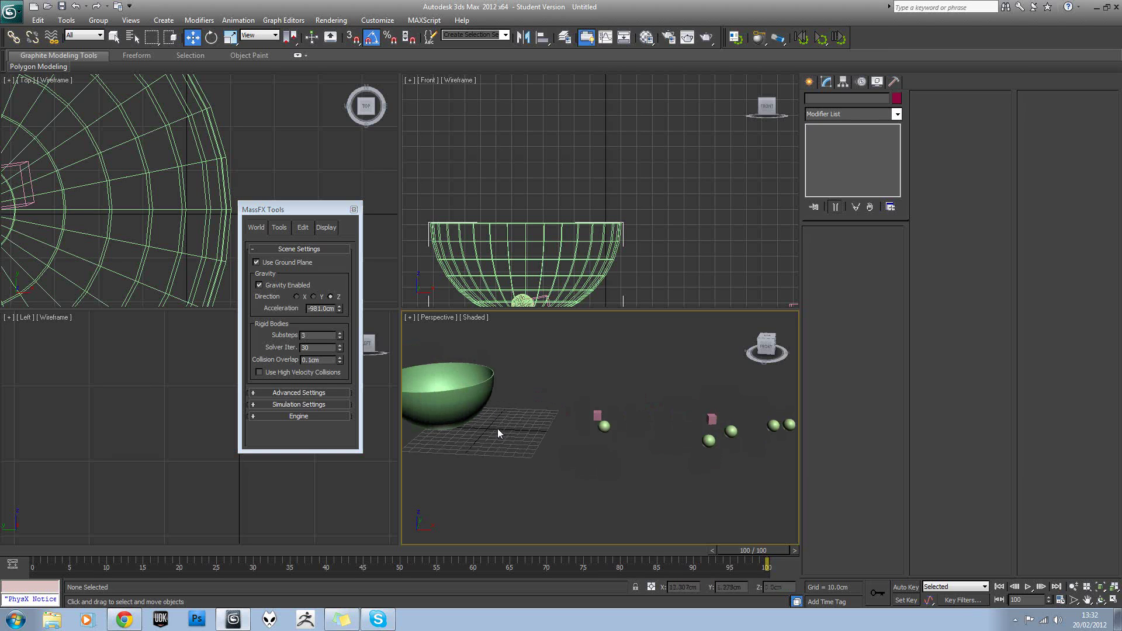
scroll(520, 461, "down", 2)
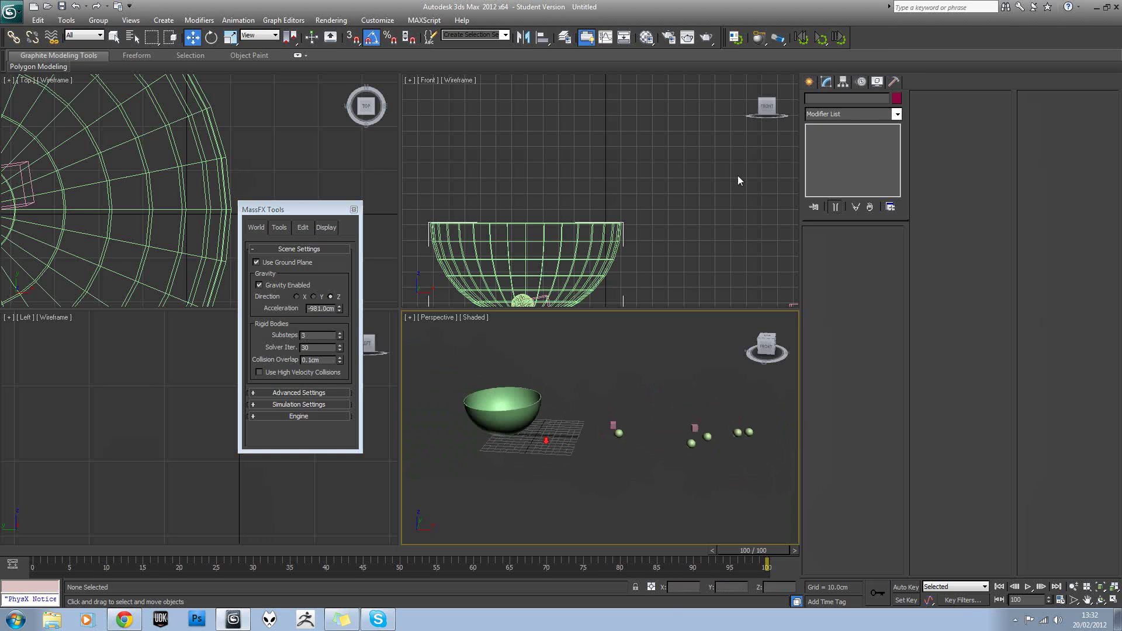
Create a large ground plane about 1635 cm long and 1437 cm wide under the bowl and scattered objects, and deselect it
left_click(809, 82)
left_click(874, 206)
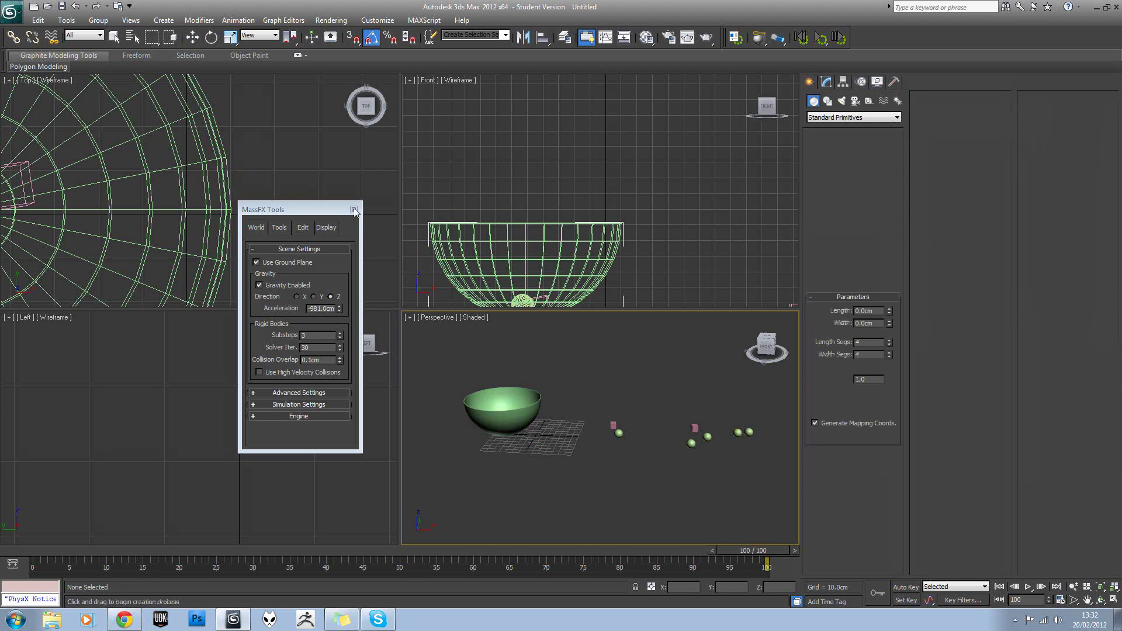
left_click_drag(313, 208, 420, 305)
scroll(253, 201, "down", 3)
scroll(557, 381, "down", 4)
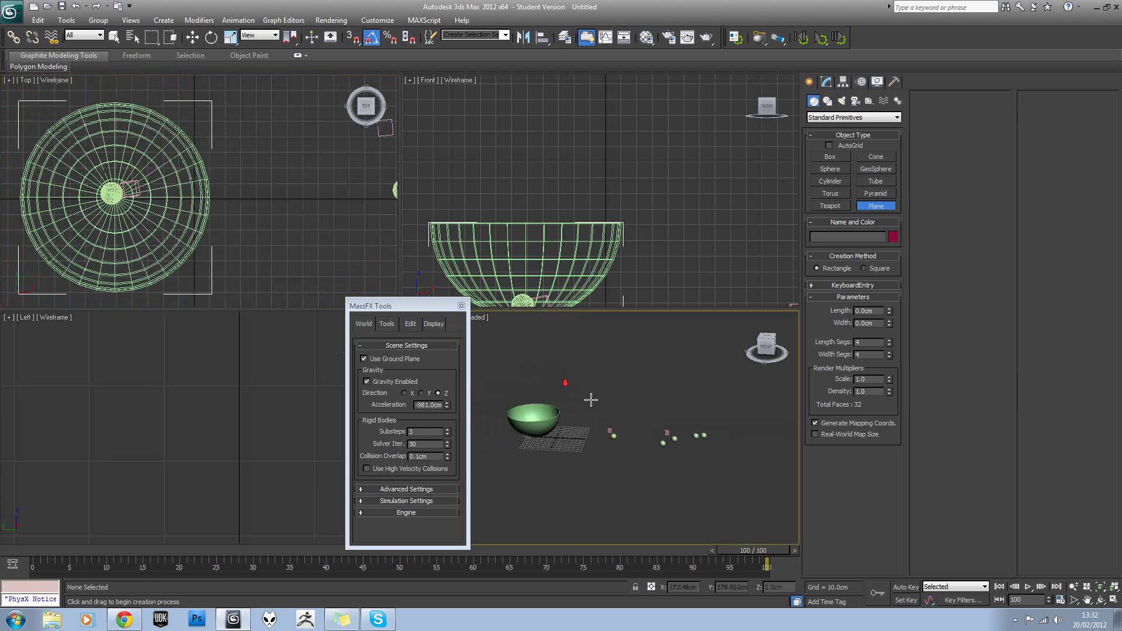
left_click_drag(706, 387, 364, 496)
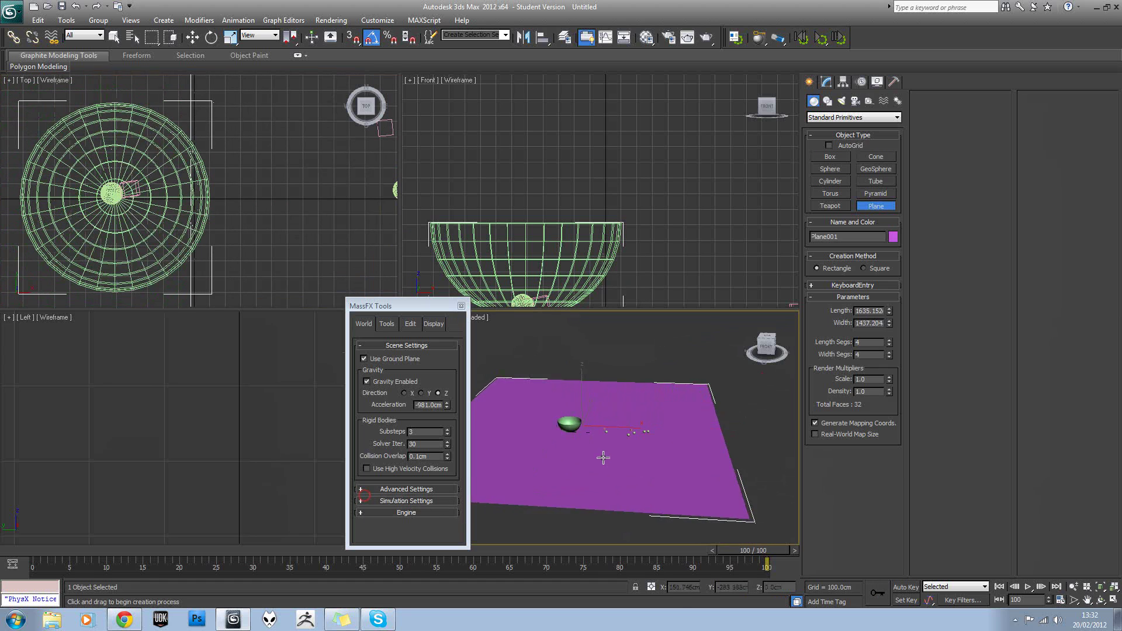
scroll(601, 458, "up", 5)
key("w")
scroll(594, 430, "up", 2)
scroll(589, 425, "up", 2)
scroll(597, 420, "down", 2)
left_click(650, 330)
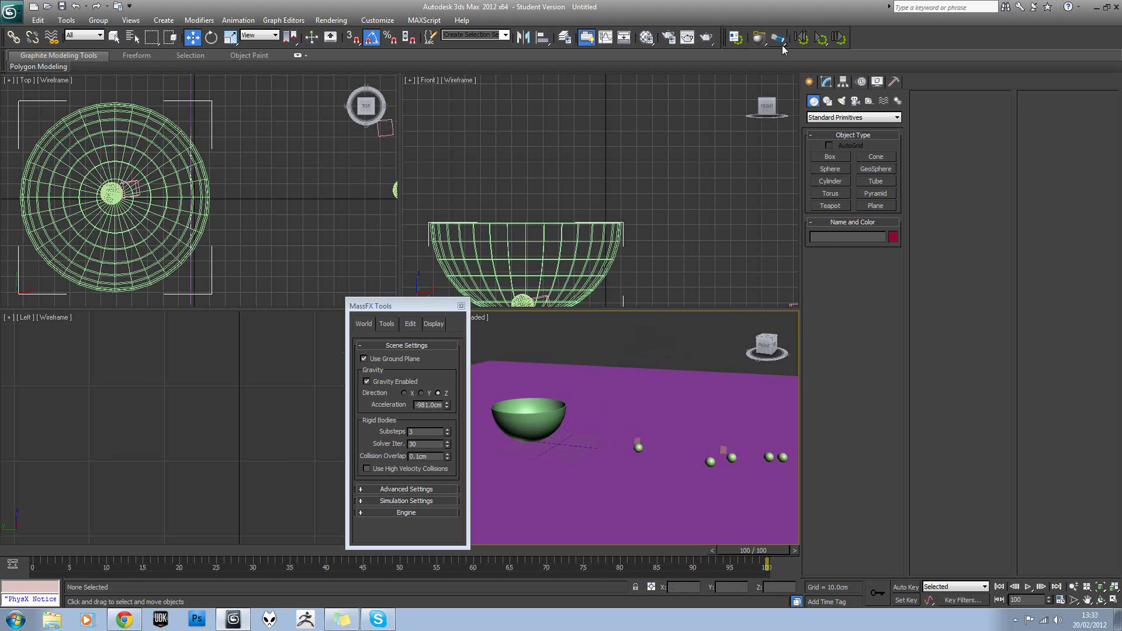
Reset and rerun the simulation over the new plane, and turn off Use Ground Plane in the MassFX scene settings
left_click(801, 38)
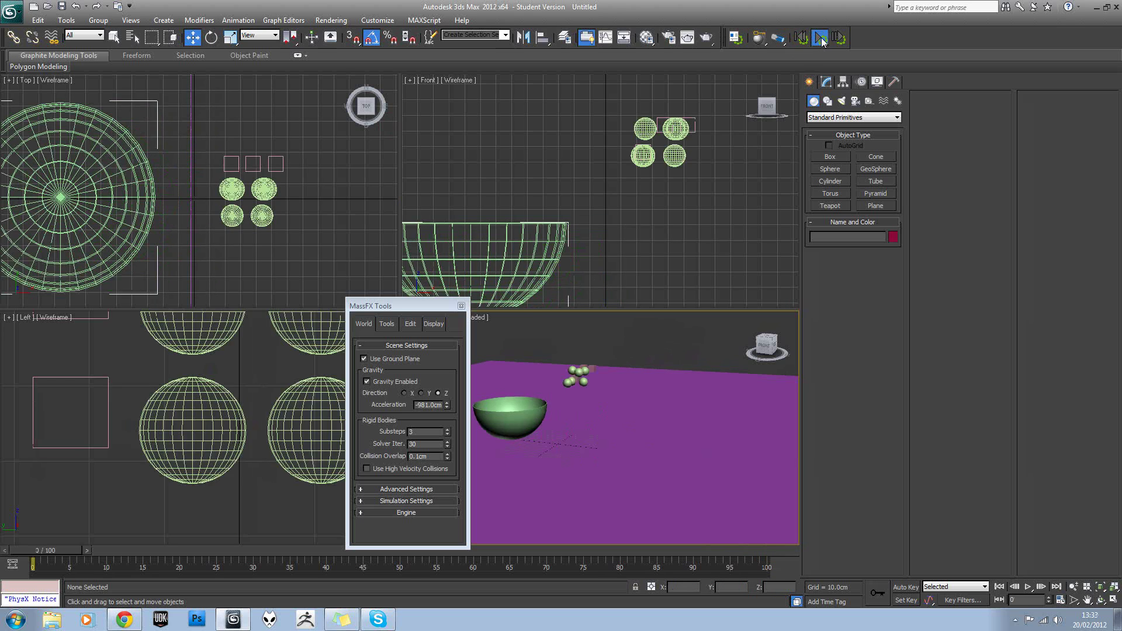
left_click(821, 38)
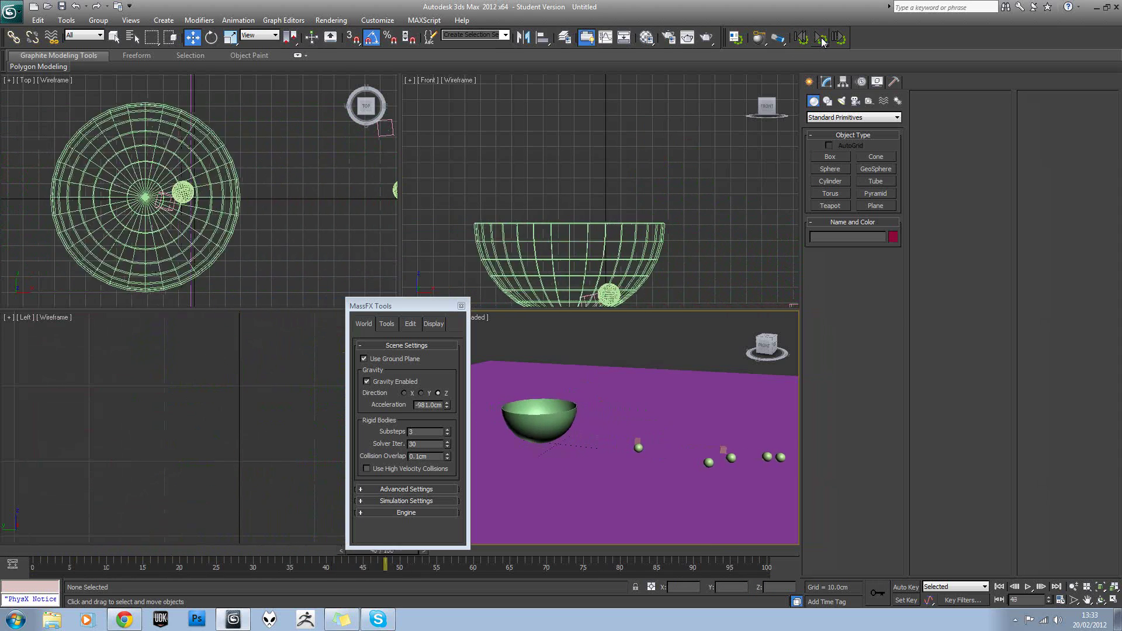
left_click(391, 359)
left_click(559, 406)
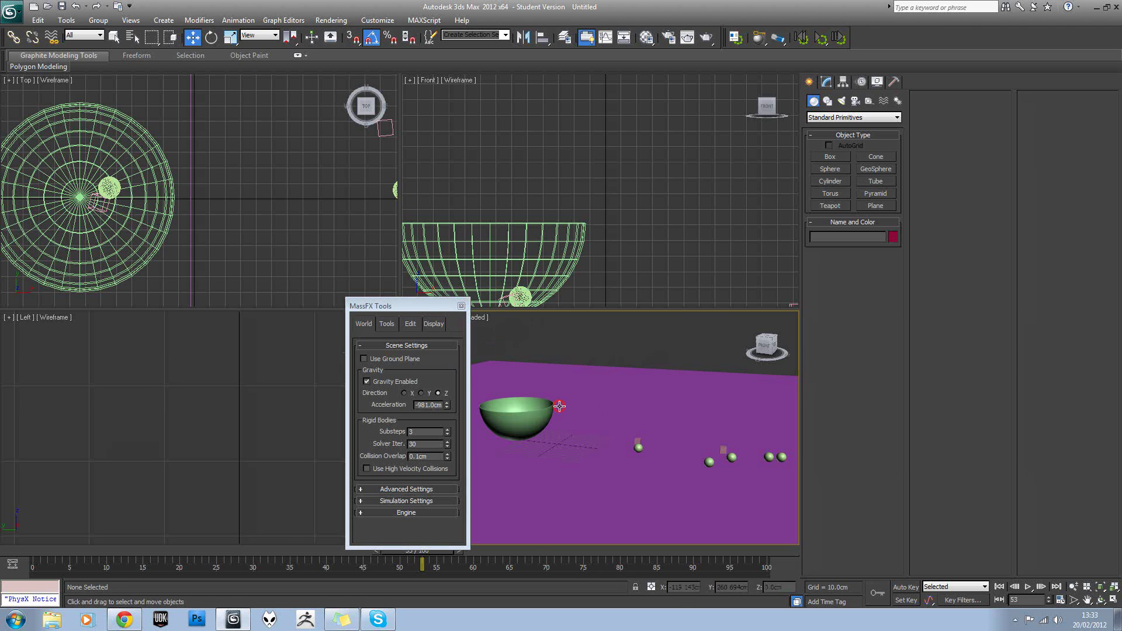
Lower the large ground plane to about -222 cm in Z and make it a static rigid body
scroll(607, 405, "down", 3)
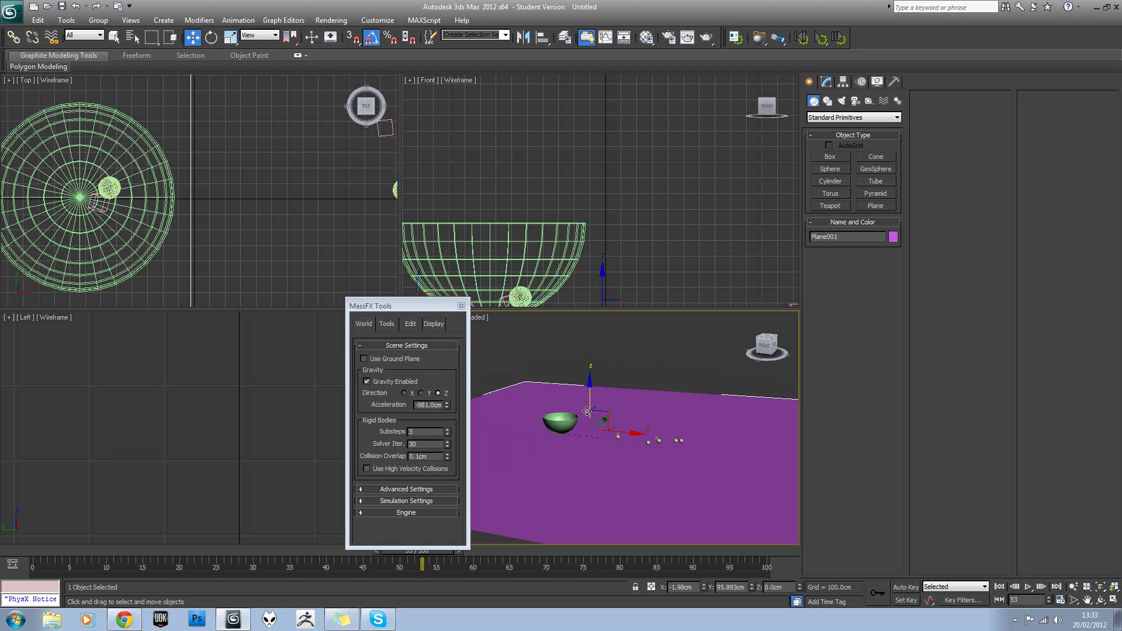
left_click_drag(586, 397, 601, 444)
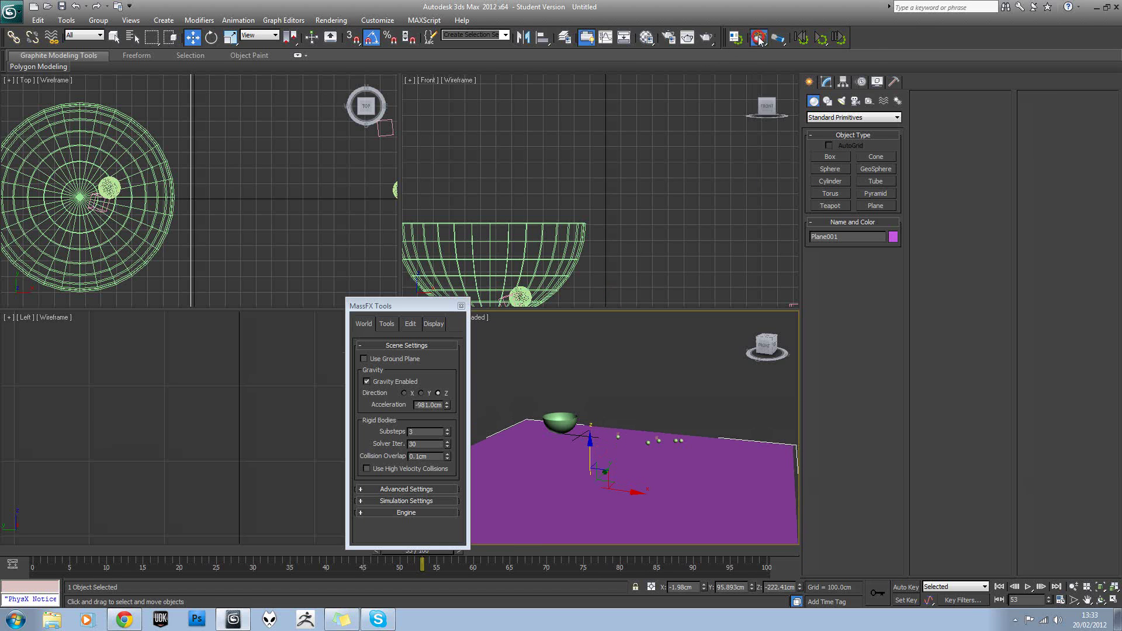
left_click_drag(760, 39, 779, 93)
Run the simulation over the lowered plane, examine where the small objects land from several angles, and deselect the plane
middle_click_drag(624, 410, 601, 387, "alt")
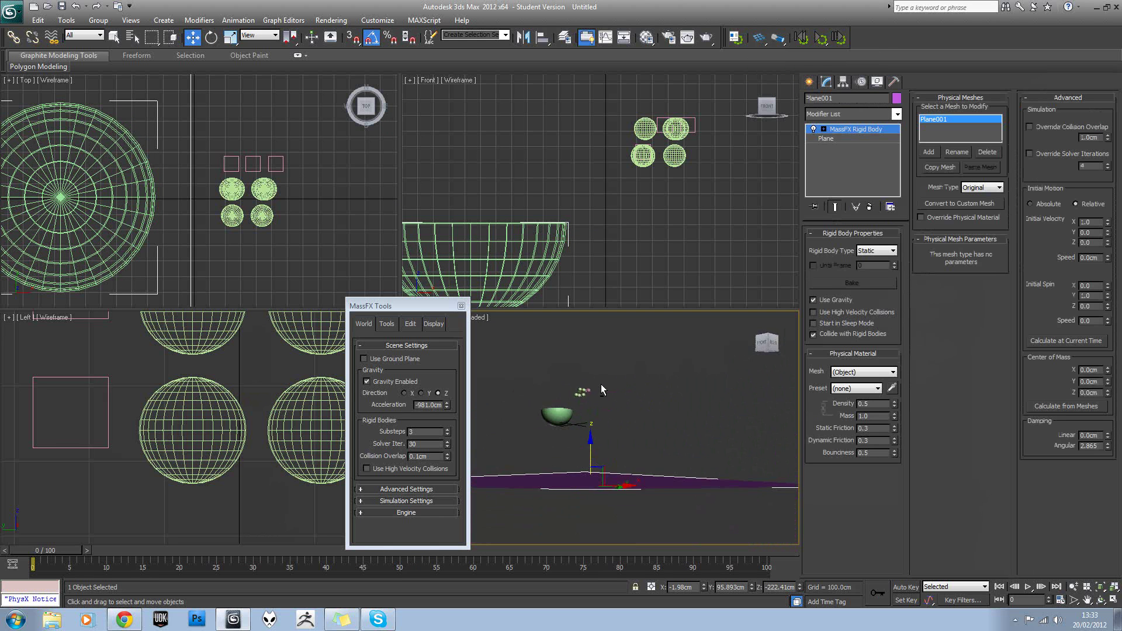
middle_click_drag(605, 403, 596, 409, "alt")
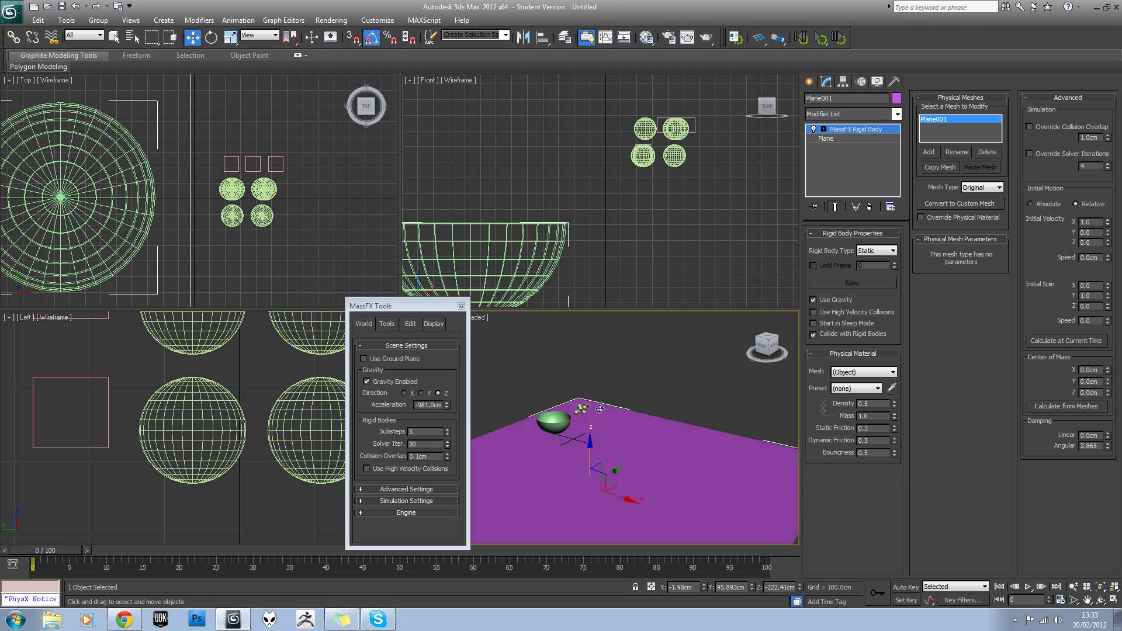
left_click(819, 38)
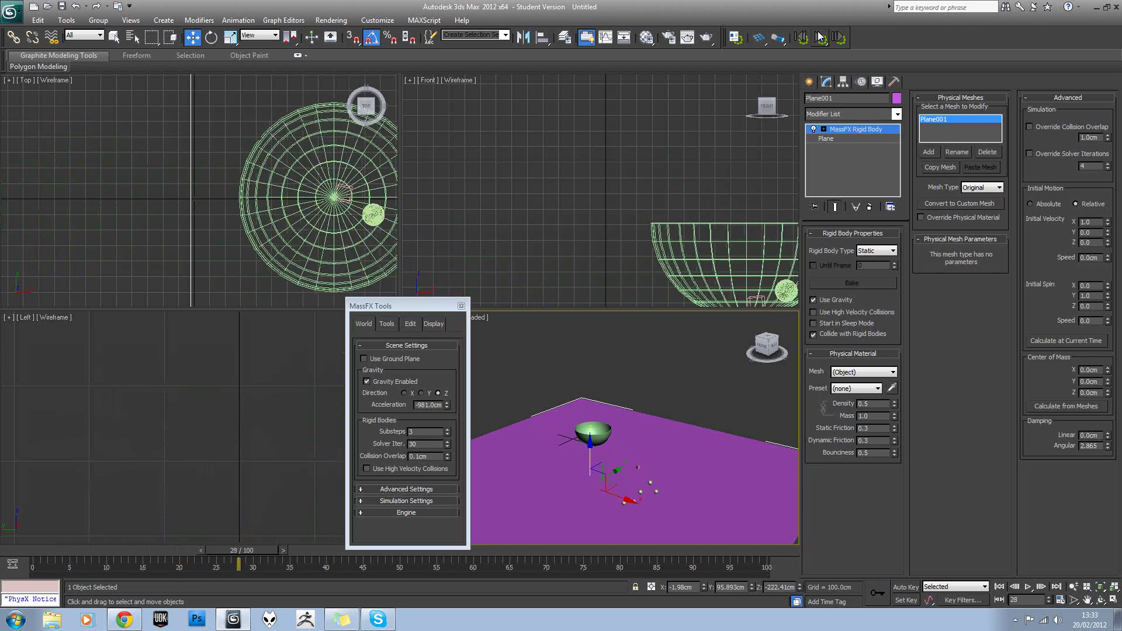
middle_click_drag(626, 378, 713, 354, "alt")
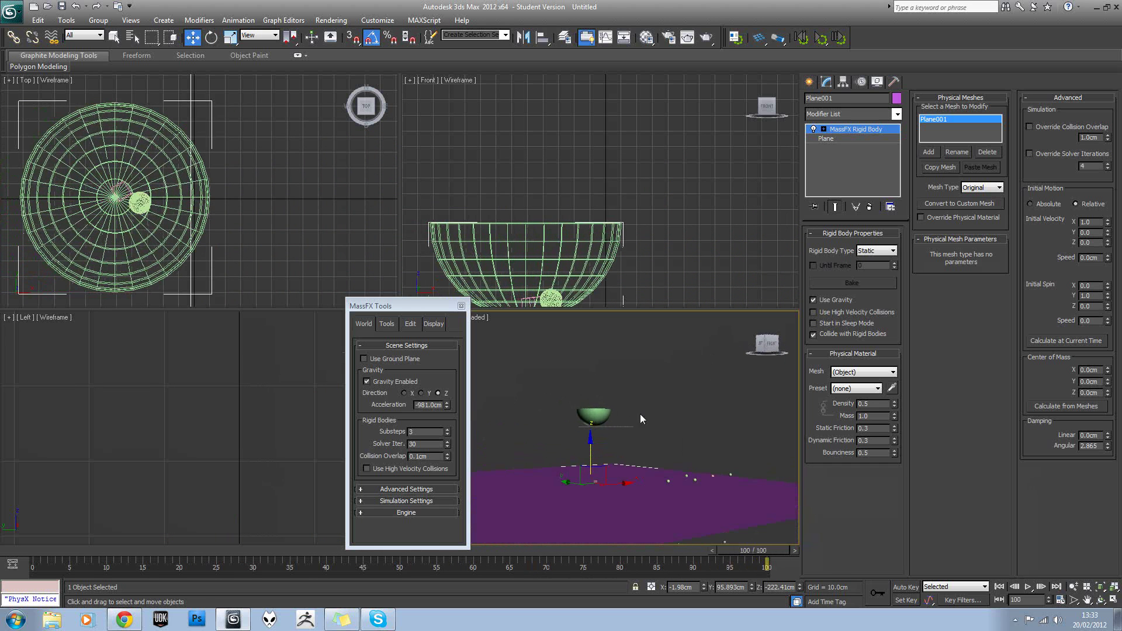
mouse_move(648, 412)
middle_mouse_down("alt")
mouse_move(604, 426)
mouse_move(634, 413)
mouse_move(635, 396)
middle_mouse_up("alt")
scroll(636, 412, "up", 2)
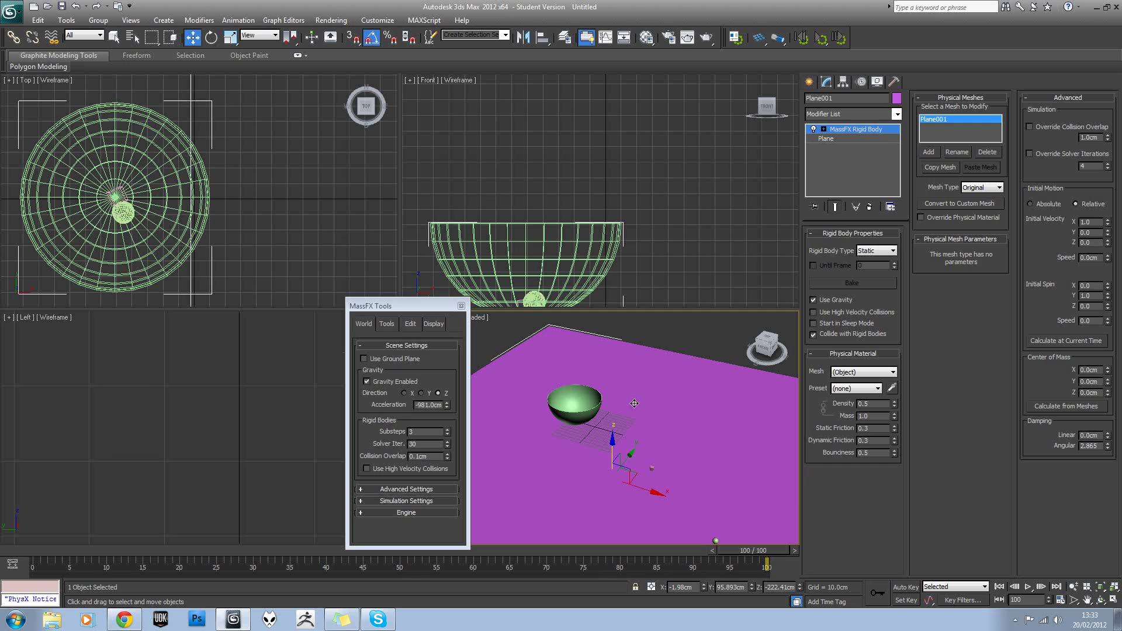
middle_click_drag(648, 407, 680, 379, "alt")
left_click(694, 356)
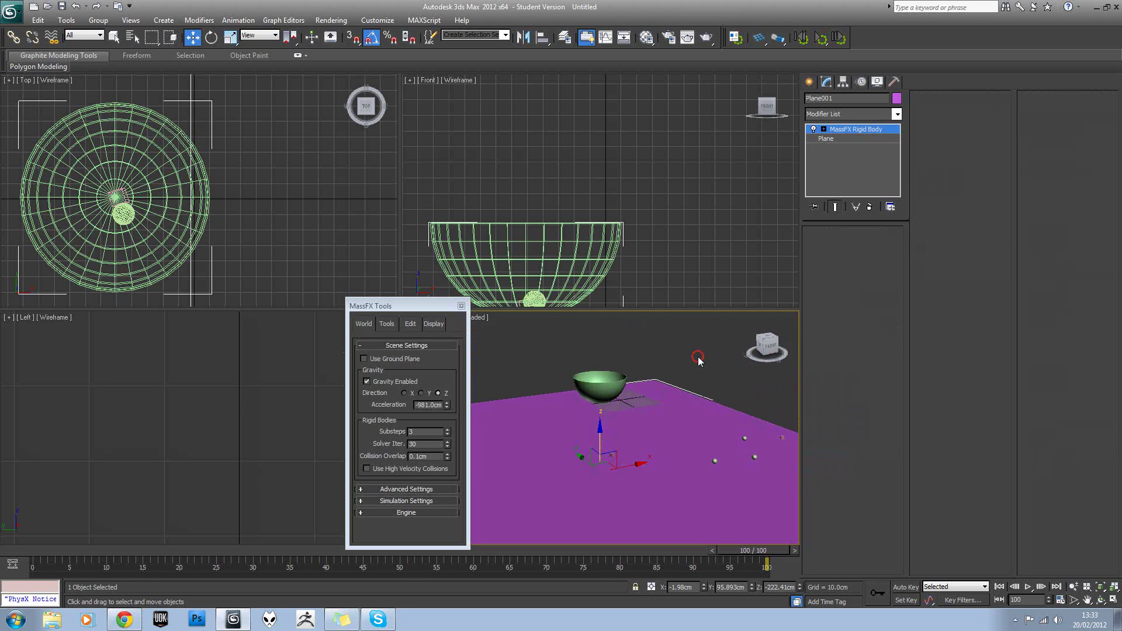
Select the bowl and review the mesh types available for its physical mesh, keeping Composite
left_click(609, 391)
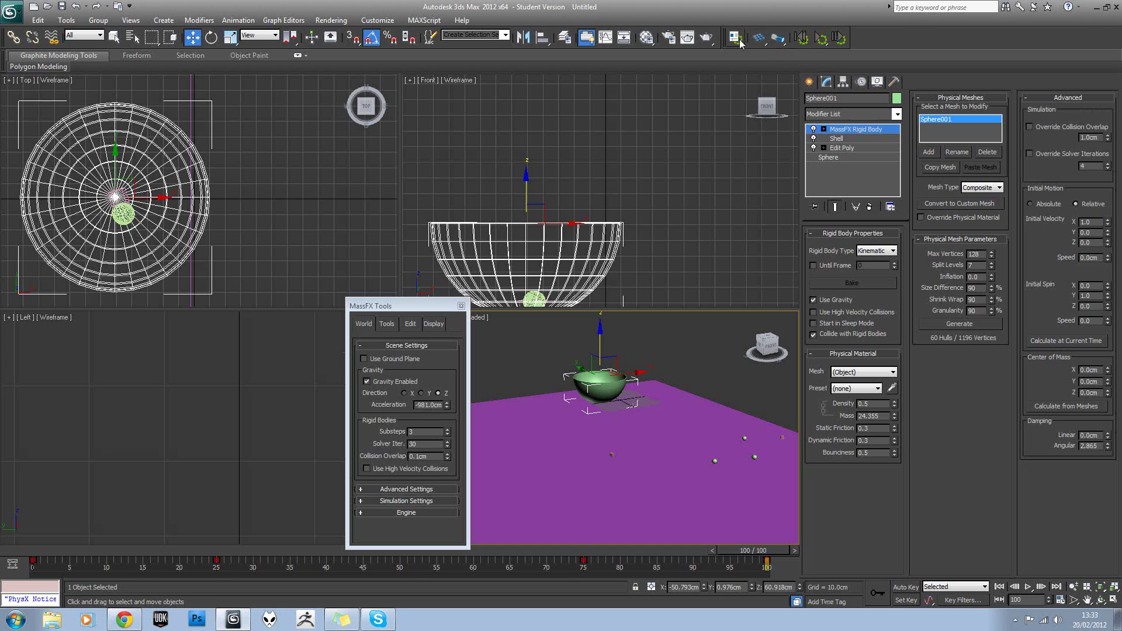
left_click(760, 42)
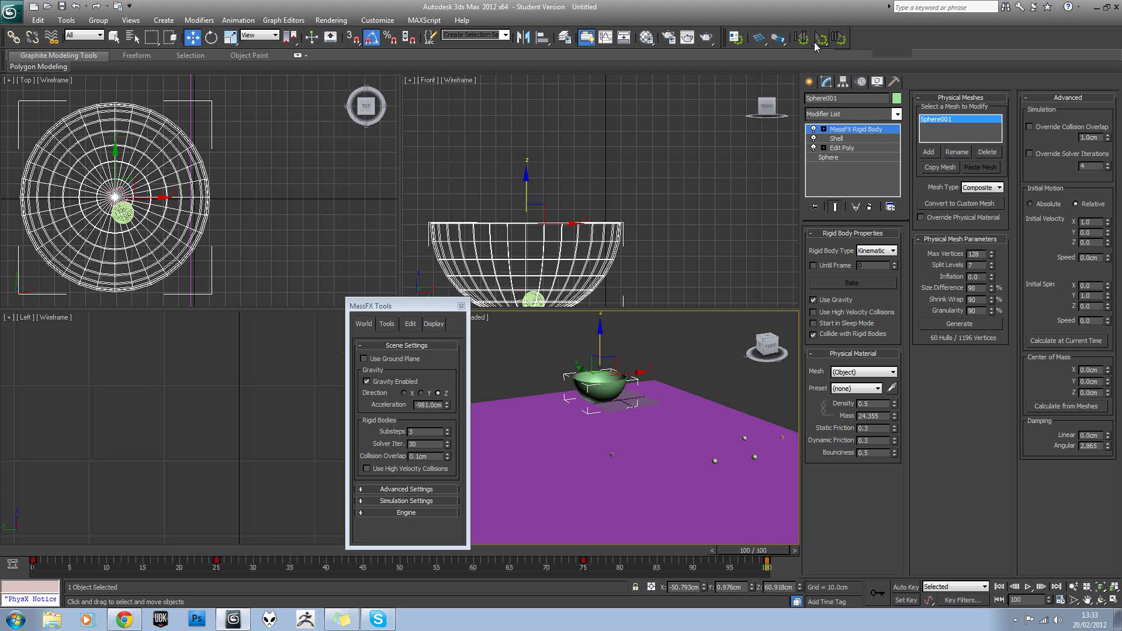
middle_click_drag(678, 362, 629, 377, "alt")
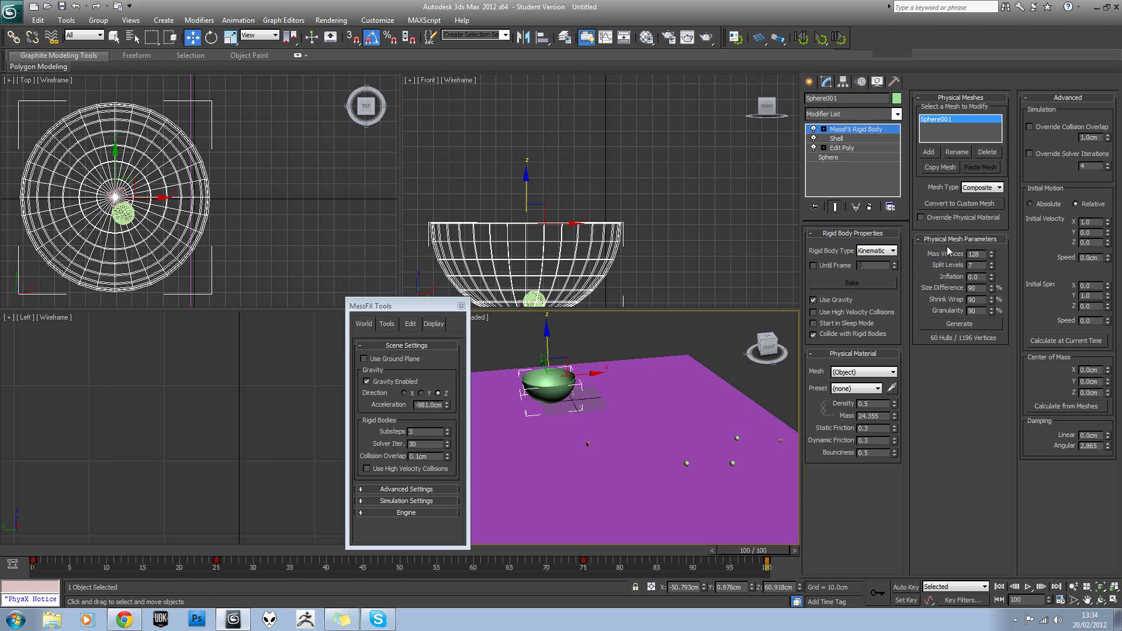
left_click(976, 187)
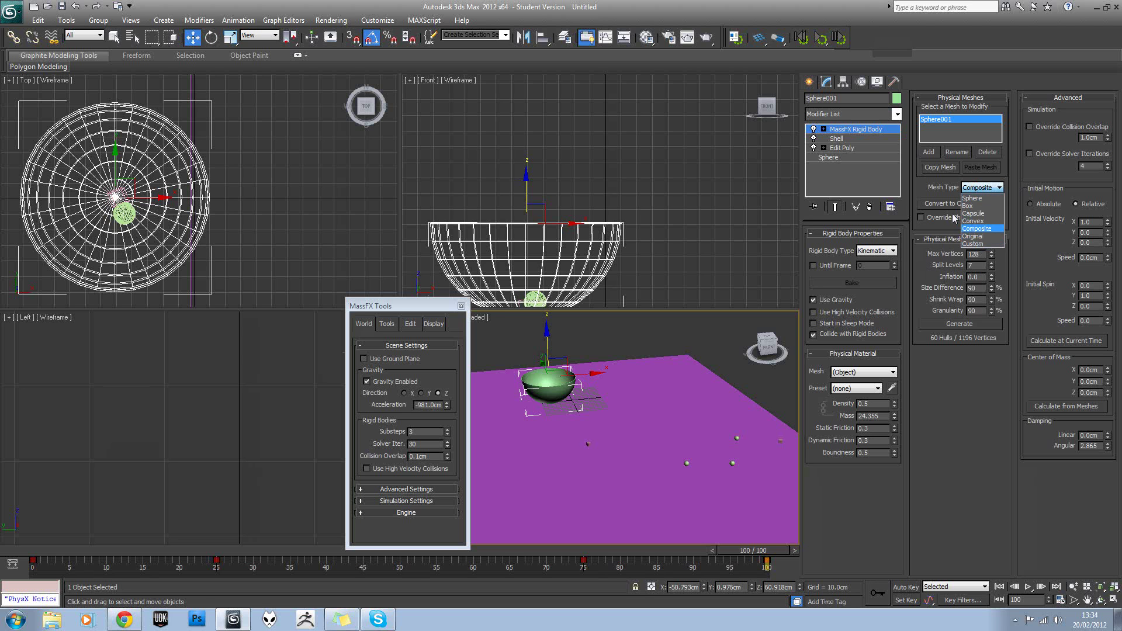
left_click(941, 189)
middle_click_drag(631, 412, 654, 381)
mouse_move(654, 381)
middle_mouse_down("alt")
mouse_move(655, 393)
mouse_move(655, 378)
middle_mouse_up("alt")
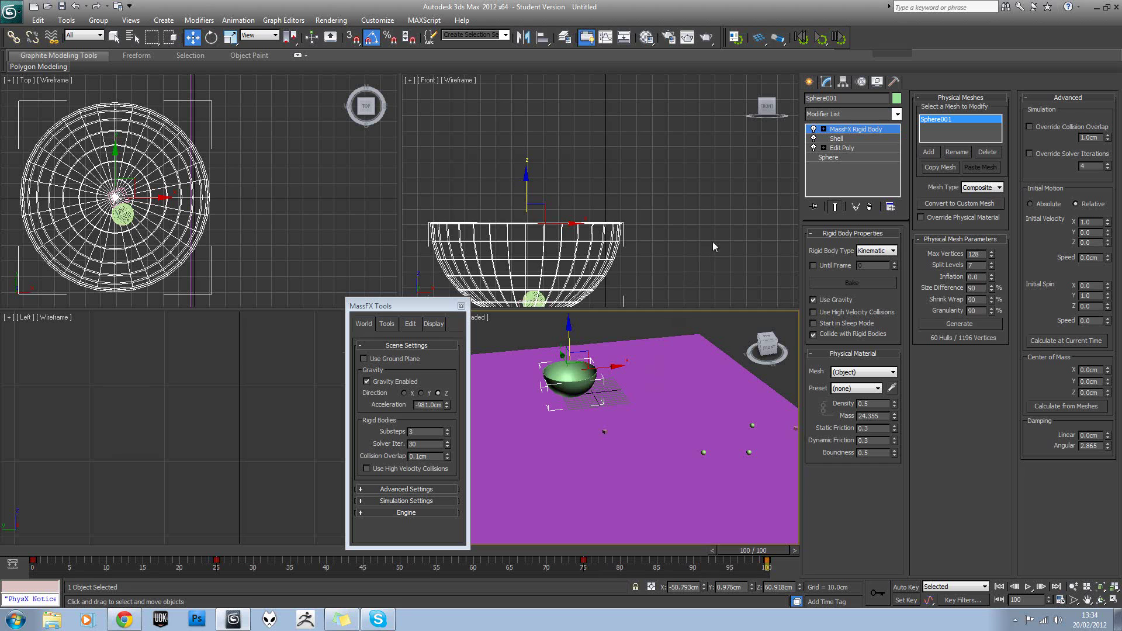
Move the MassFX Tools window clear of the perspective view and rotate the ground plane -20° about Y
left_click_drag(386, 307, 371, 172)
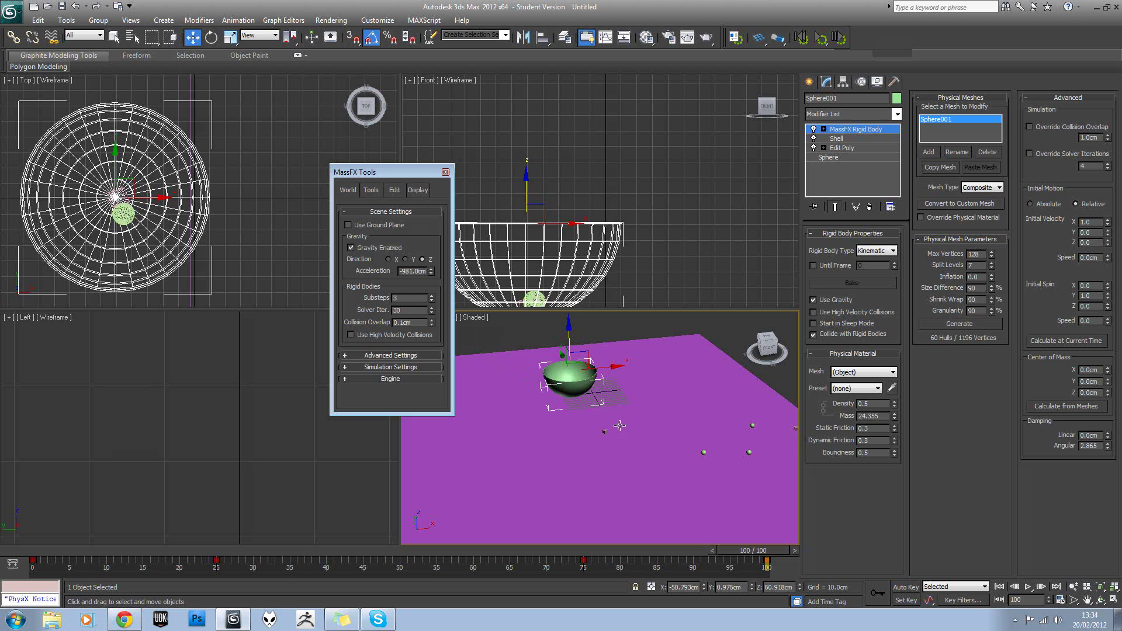
left_click(657, 398)
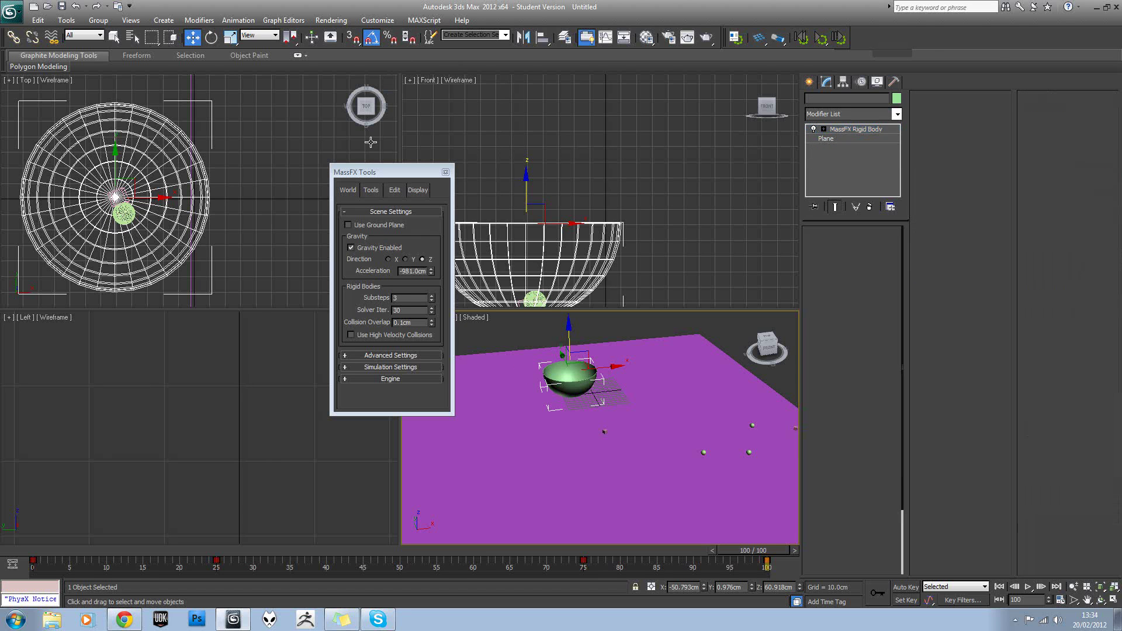
left_click(212, 38)
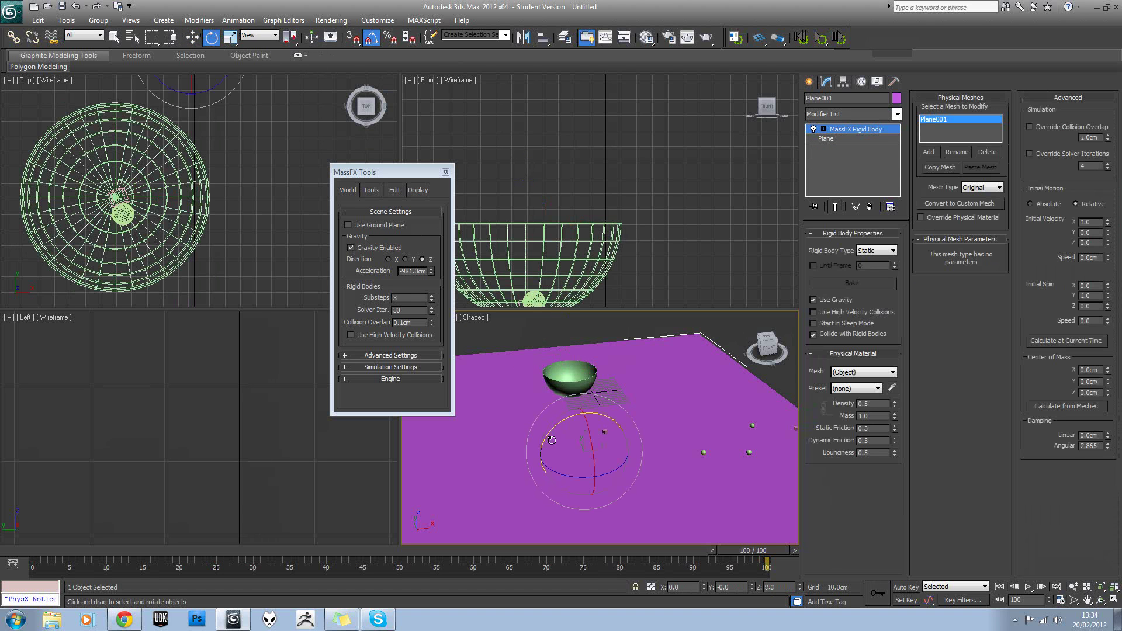
left_click_drag(551, 435, 597, 366)
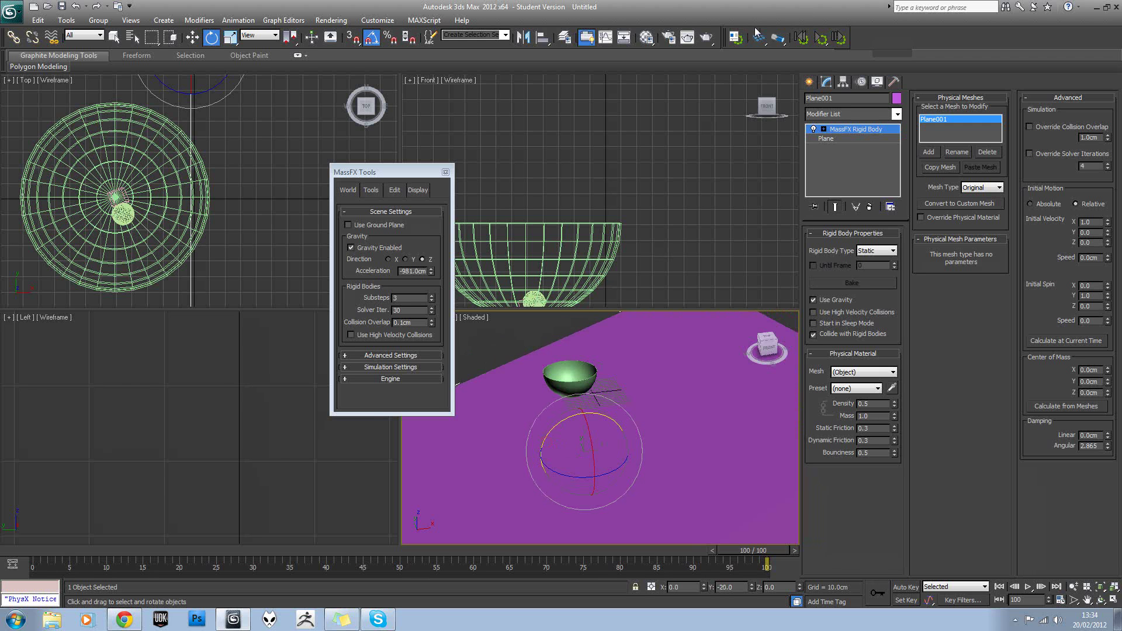
Rerun the simulation over the tilted plane, check the gravity acceleration setting, and reset the simulation
left_click(802, 38)
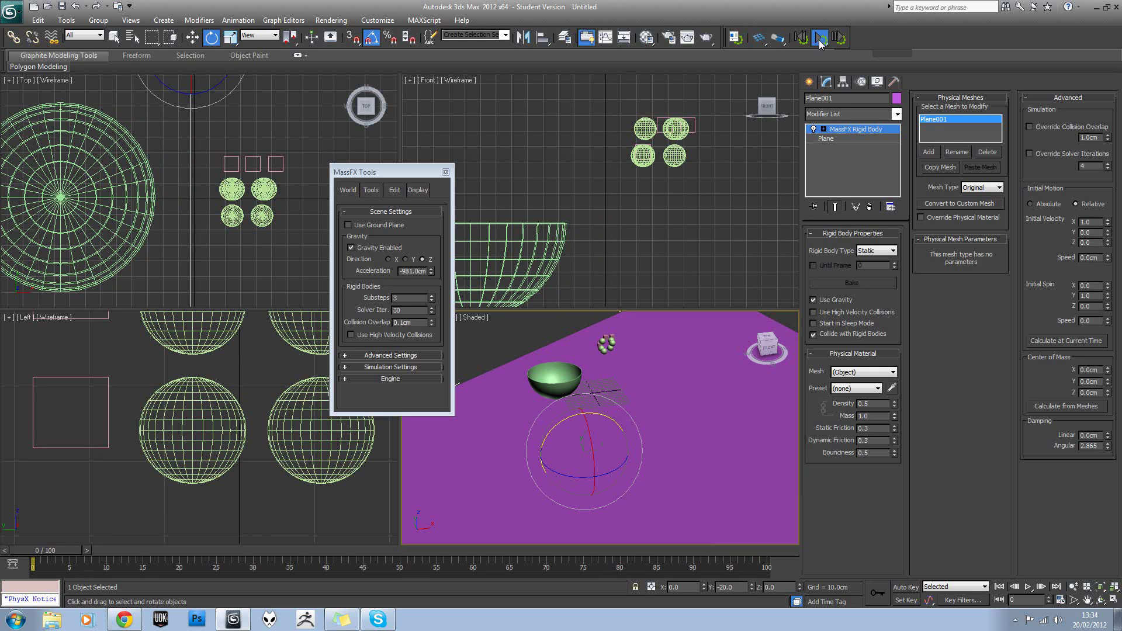
left_click(820, 40)
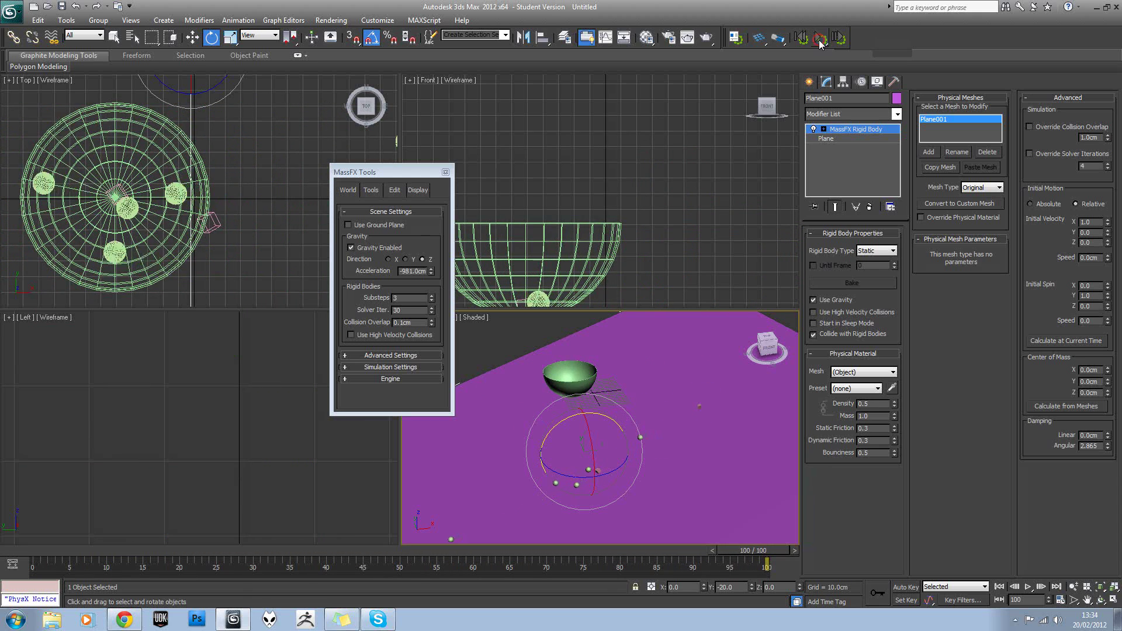
left_click_drag(406, 271, 400, 275)
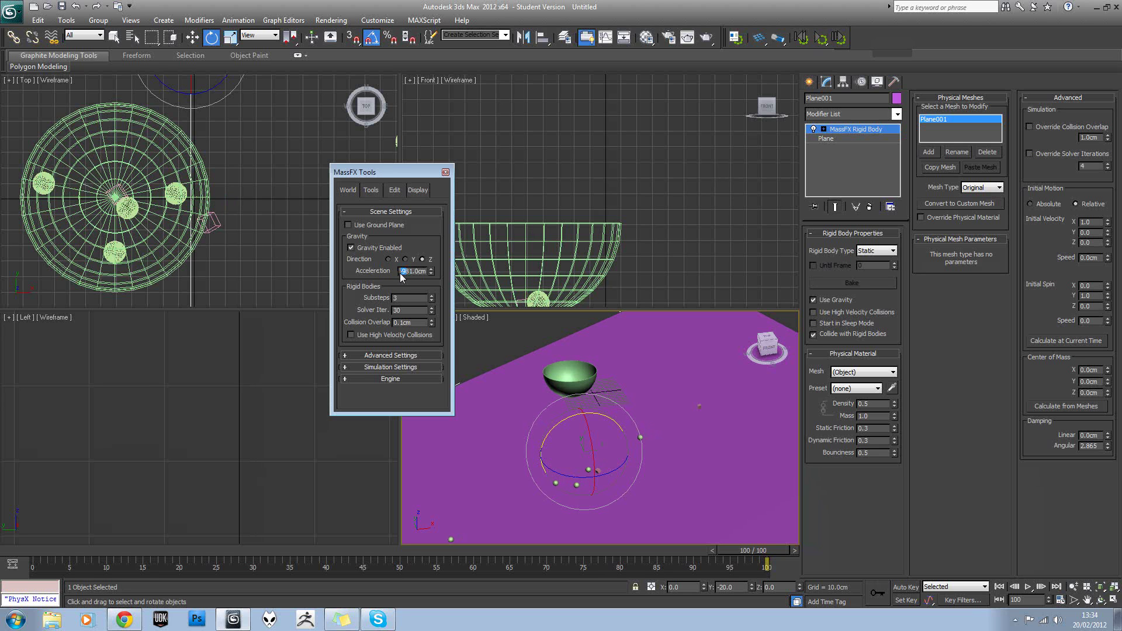
left_click(377, 279)
left_click(801, 38)
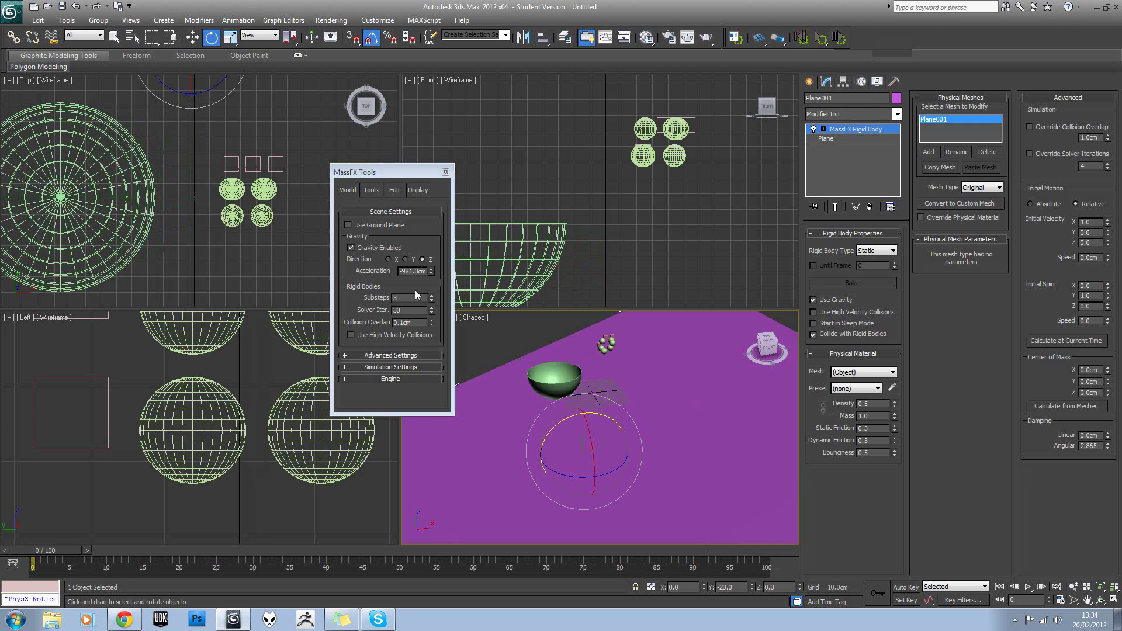
Delete the large ground plane and turn Use Ground Plane back on in the MassFX scene settings
double_click(408, 309)
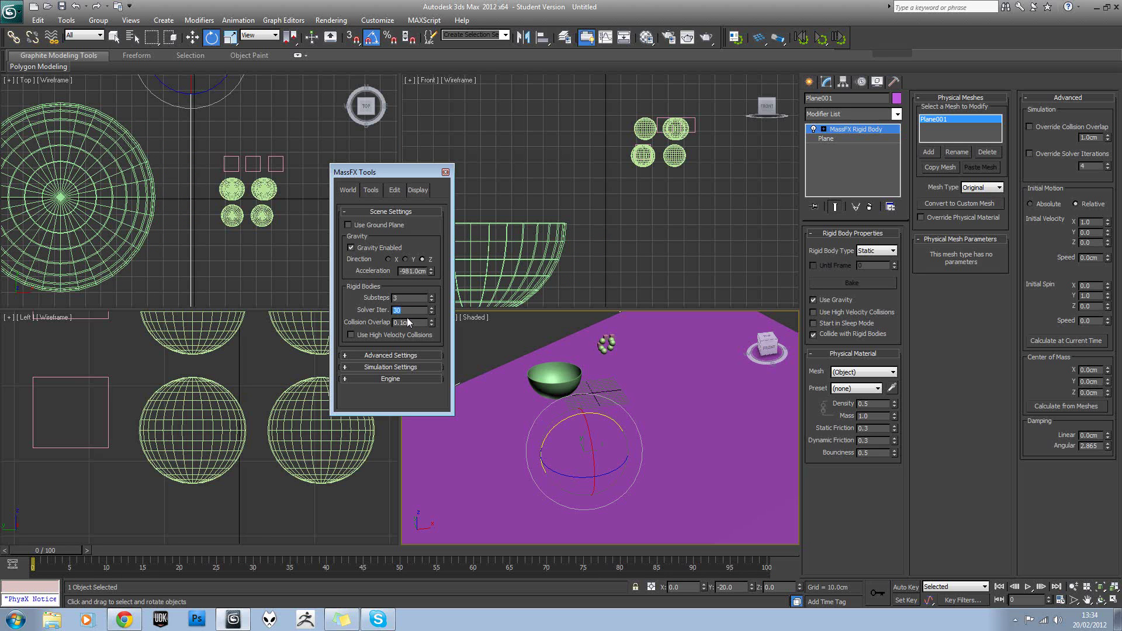
double_click(407, 299)
double_click(407, 299)
double_click(406, 308)
key("Delete")
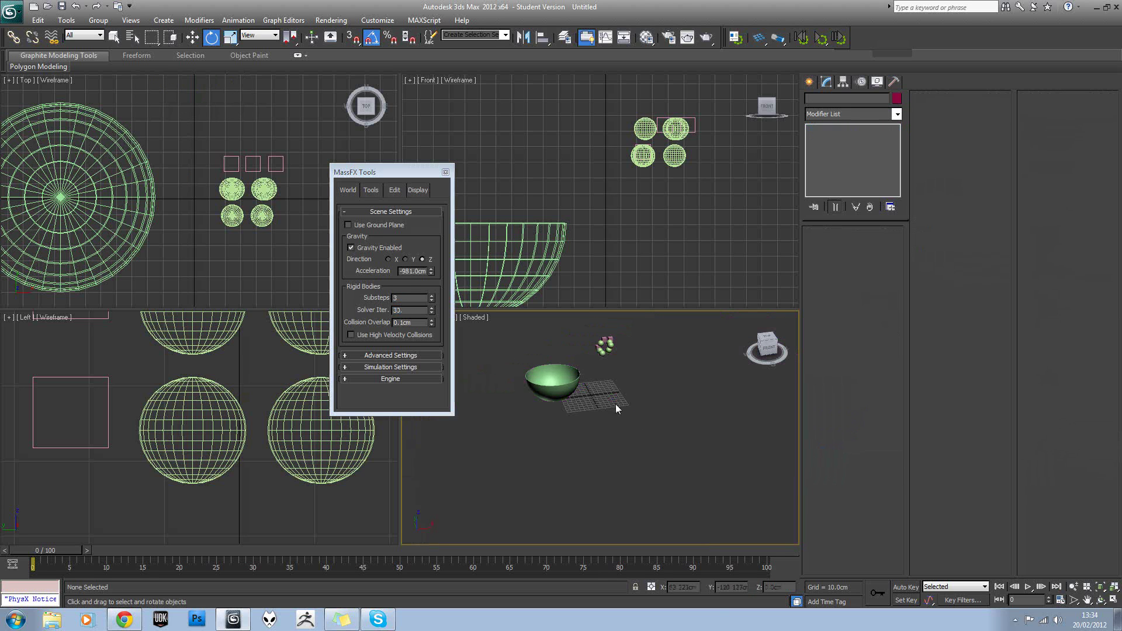
left_click(376, 227)
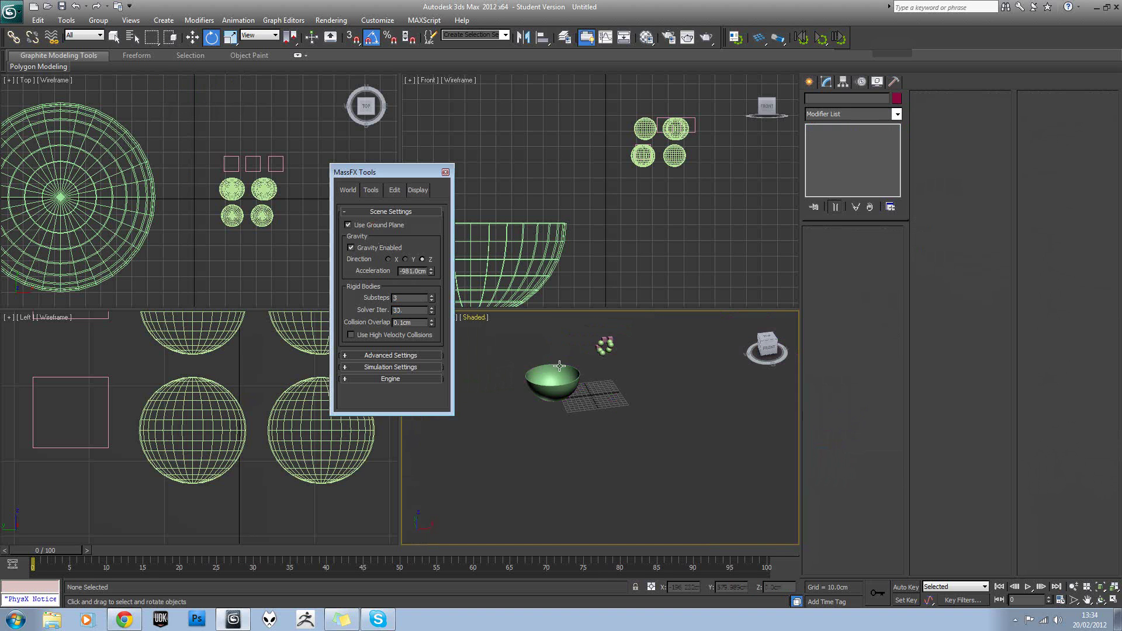
Set the rigid body Substeps to 20 and run the simulation to frame 63 with the bowl in close view
scroll(564, 363, "up", 5)
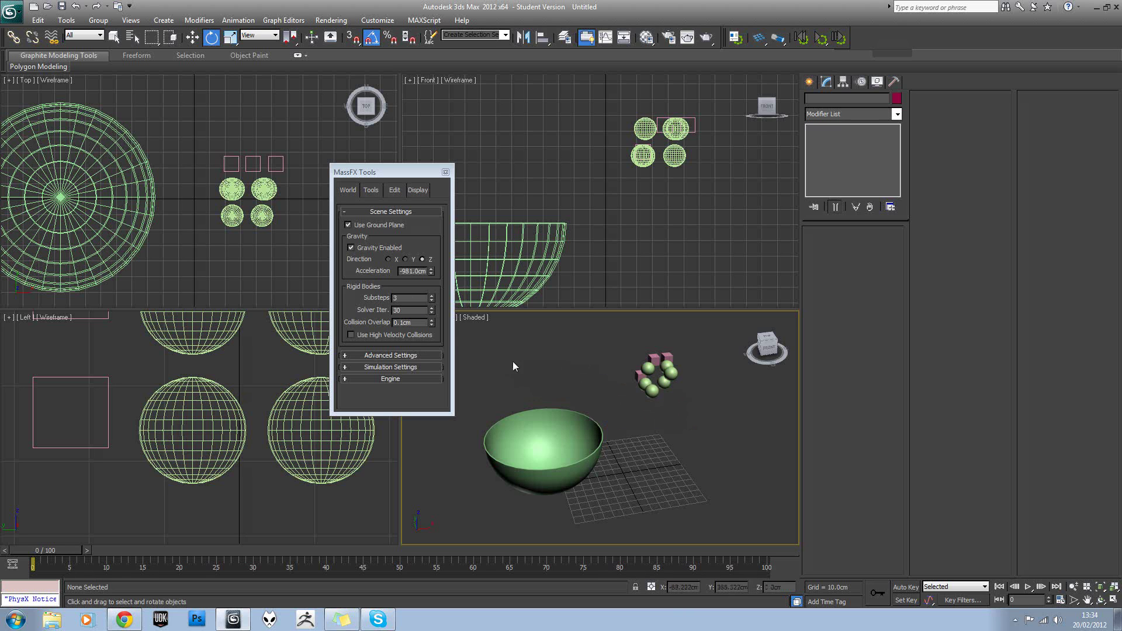
double_click(404, 298)
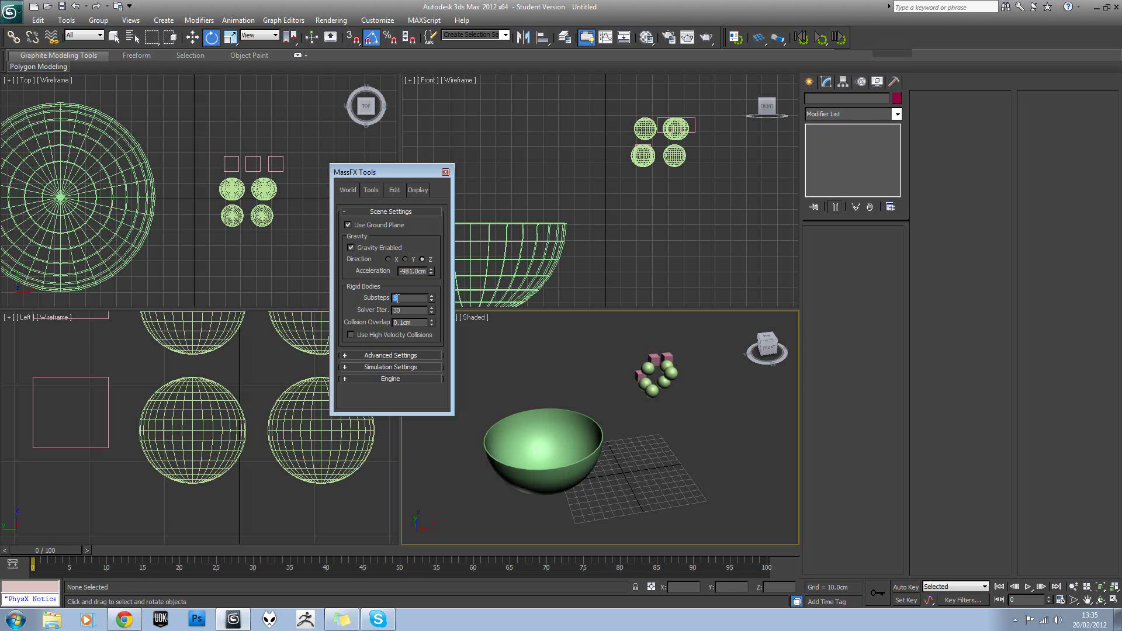
double_click(396, 298)
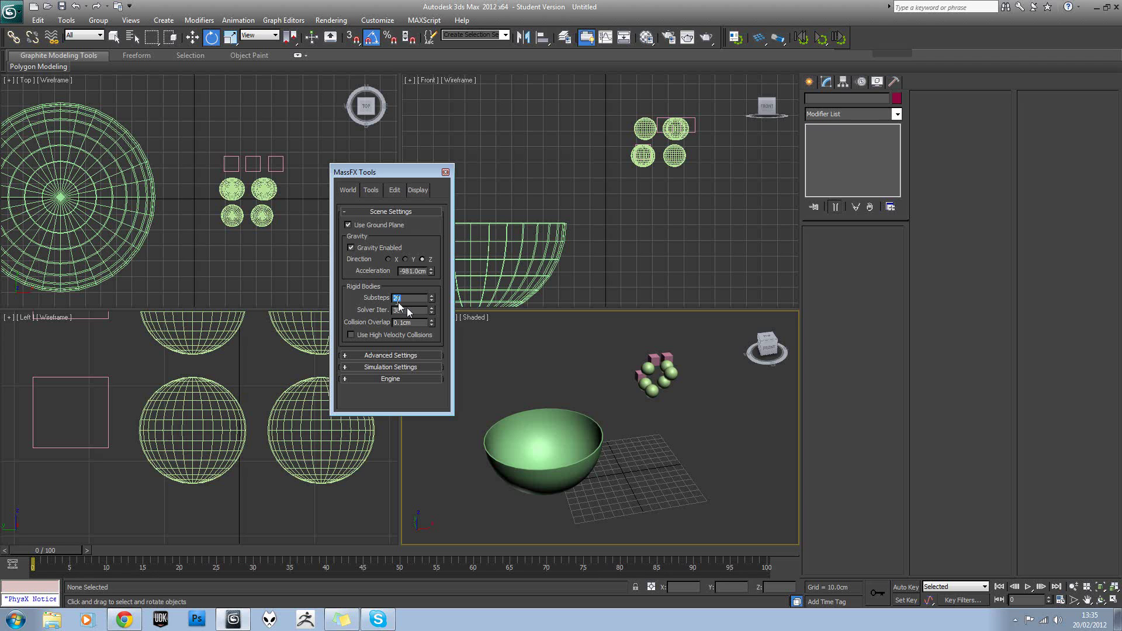
left_click(87, 551)
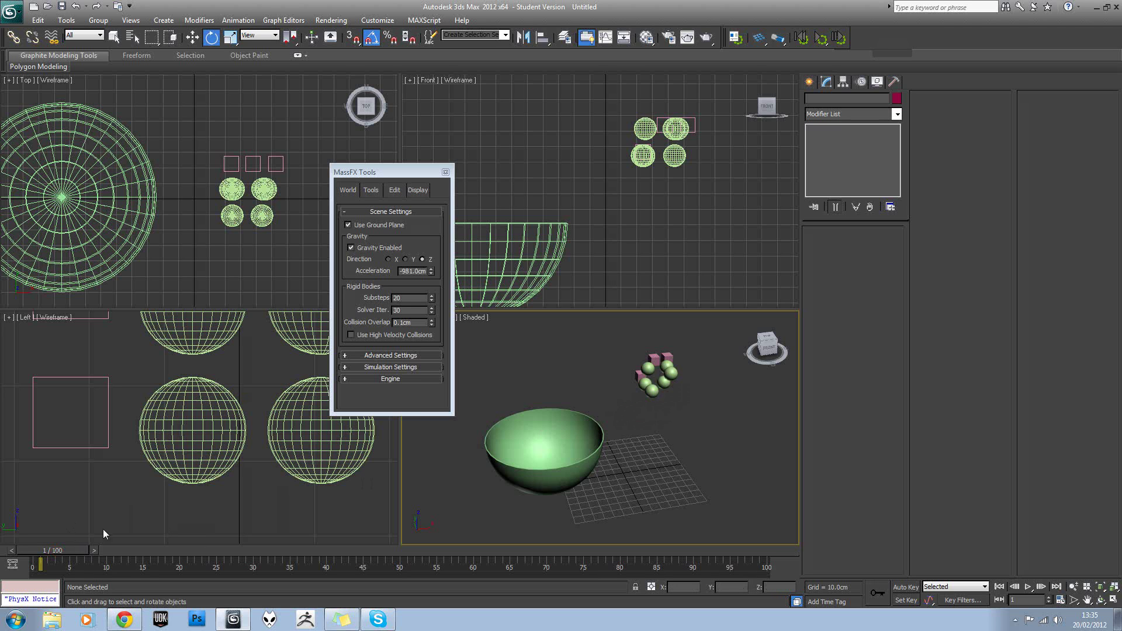
left_click(818, 39)
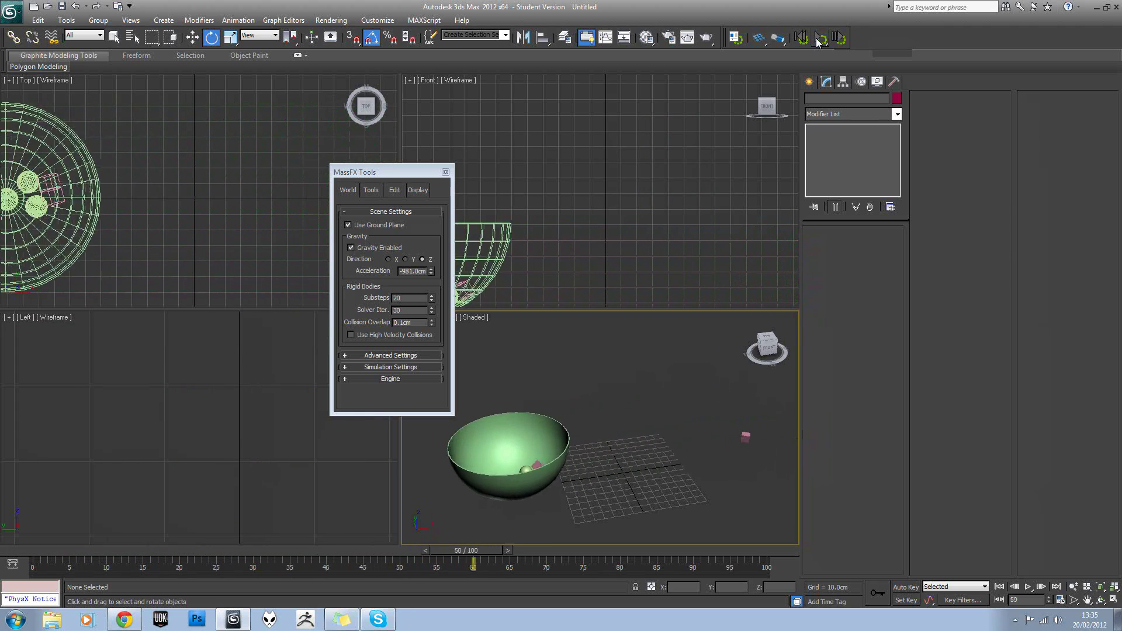
middle_click_drag(630, 367, 619, 400, "alt")
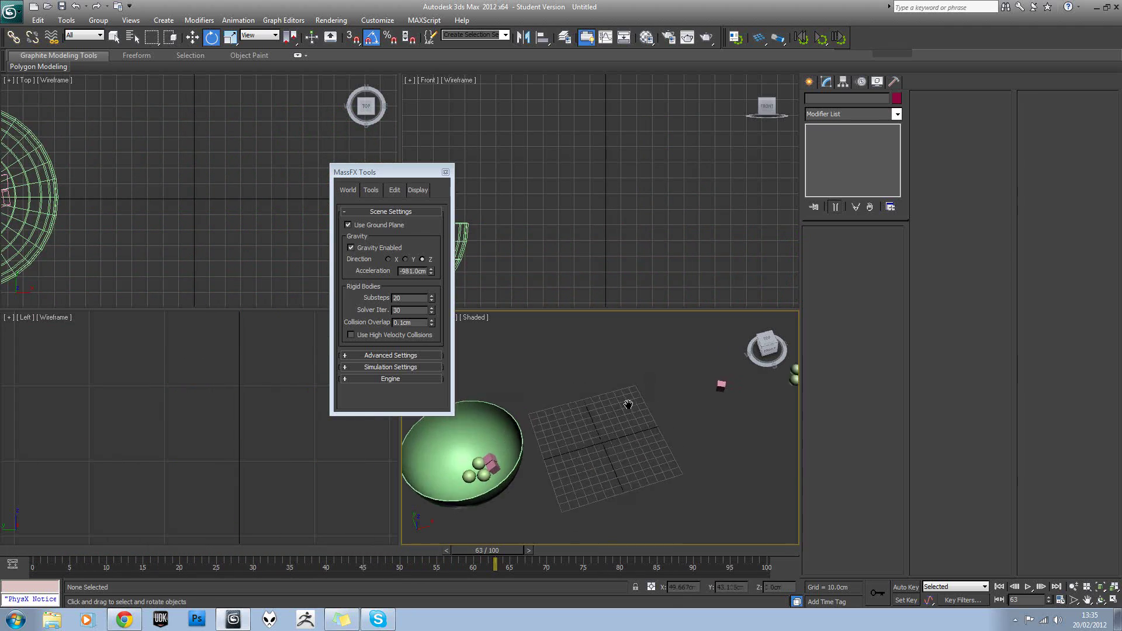
Review the Solver Iterations and Substeps settings and examine the objects resting in the bowl
double_click(406, 313)
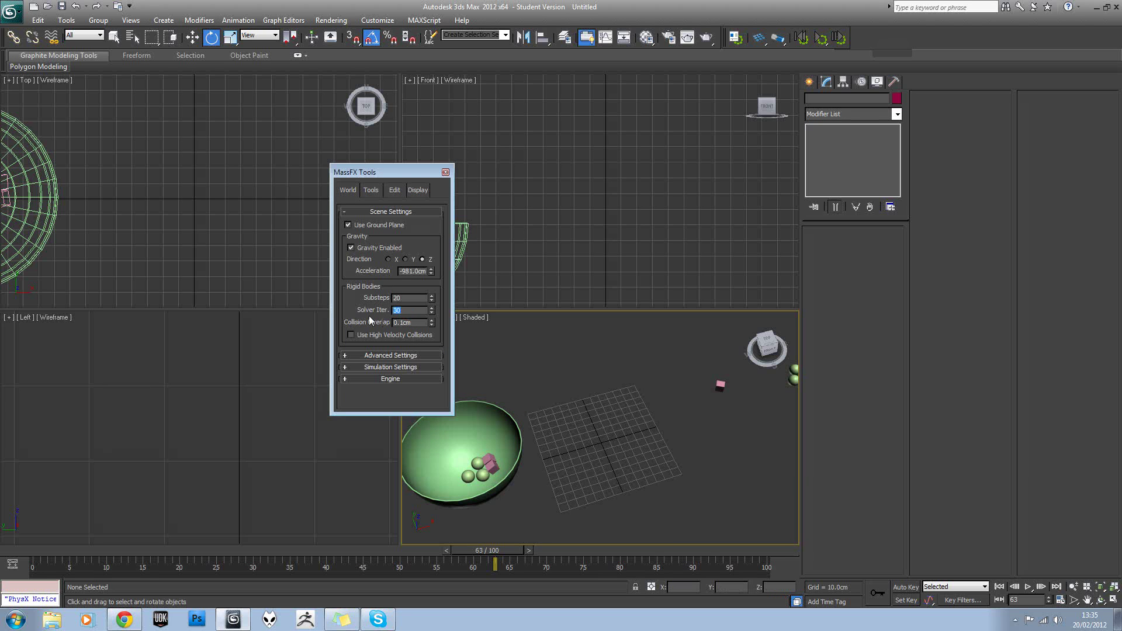
left_click(402, 314)
double_click(403, 312)
double_click(393, 299)
mouse_move(623, 384)
middle_mouse_down("alt")
mouse_move(633, 362)
mouse_move(612, 394)
mouse_move(632, 384)
middle_mouse_up("alt")
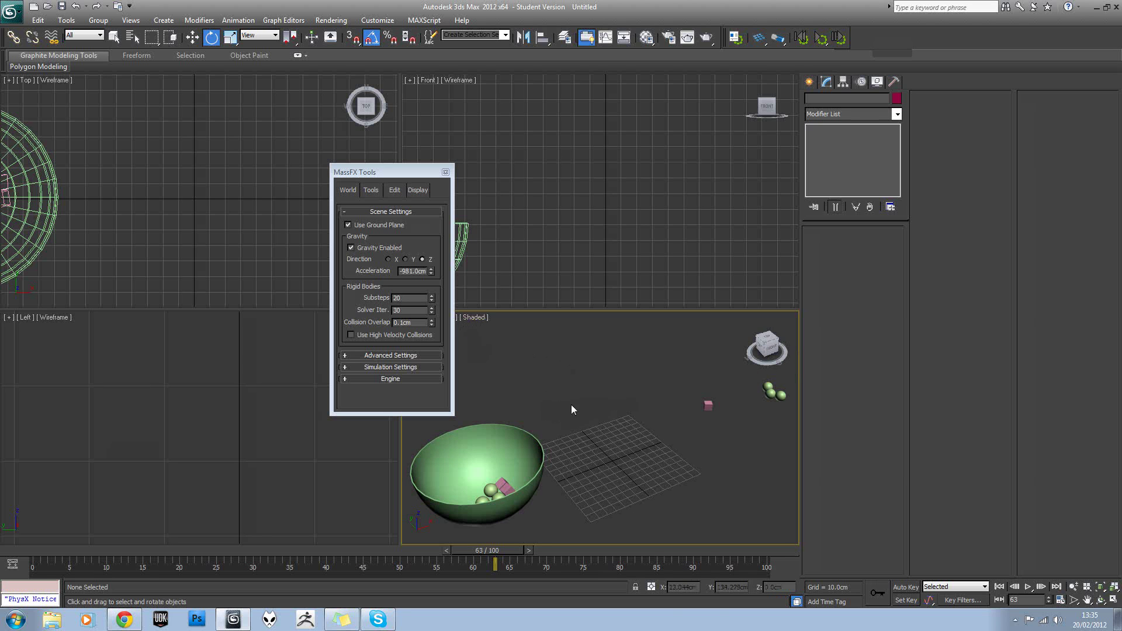
middle_click_drag(562, 409, 573, 399)
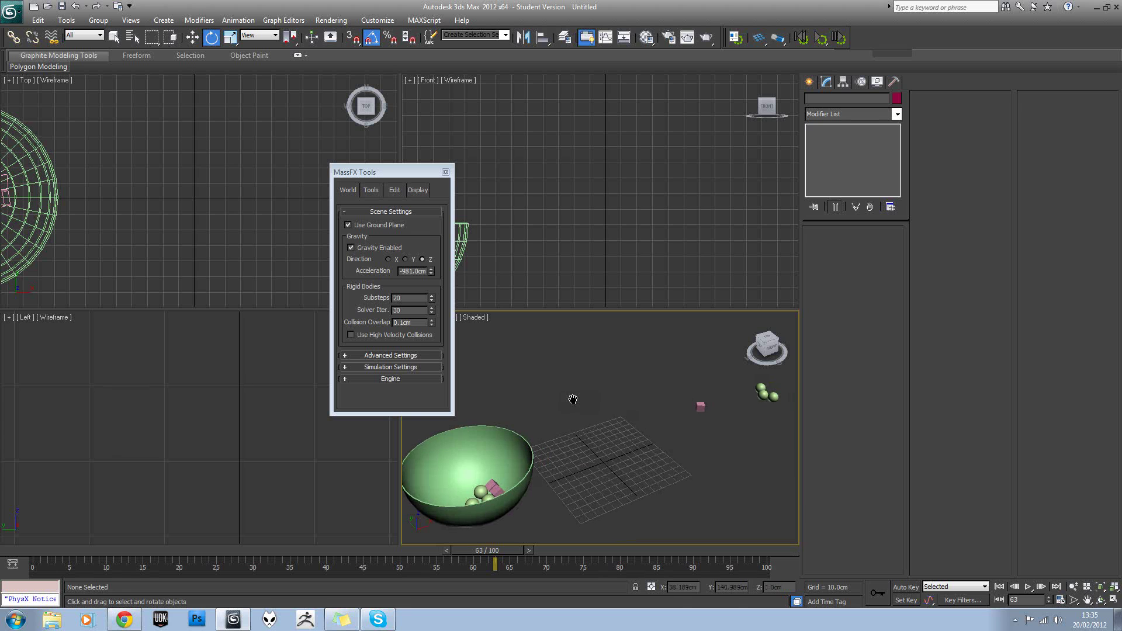
Select the bowl and view the MassFX simulation tools and its rigid body properties
left_click(510, 454)
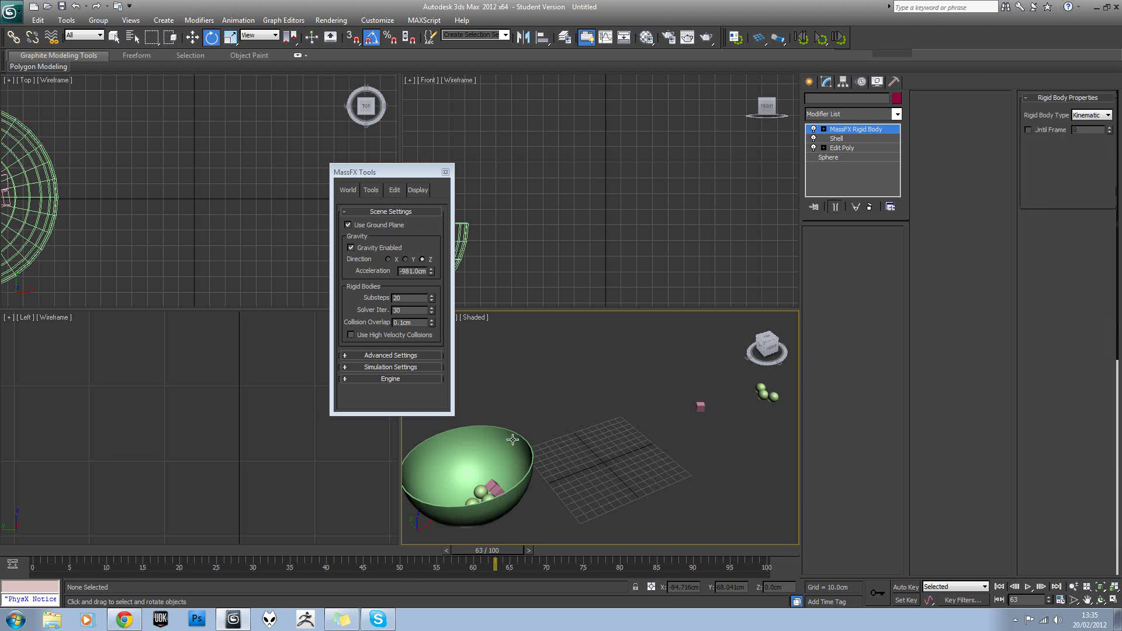
left_click(370, 191)
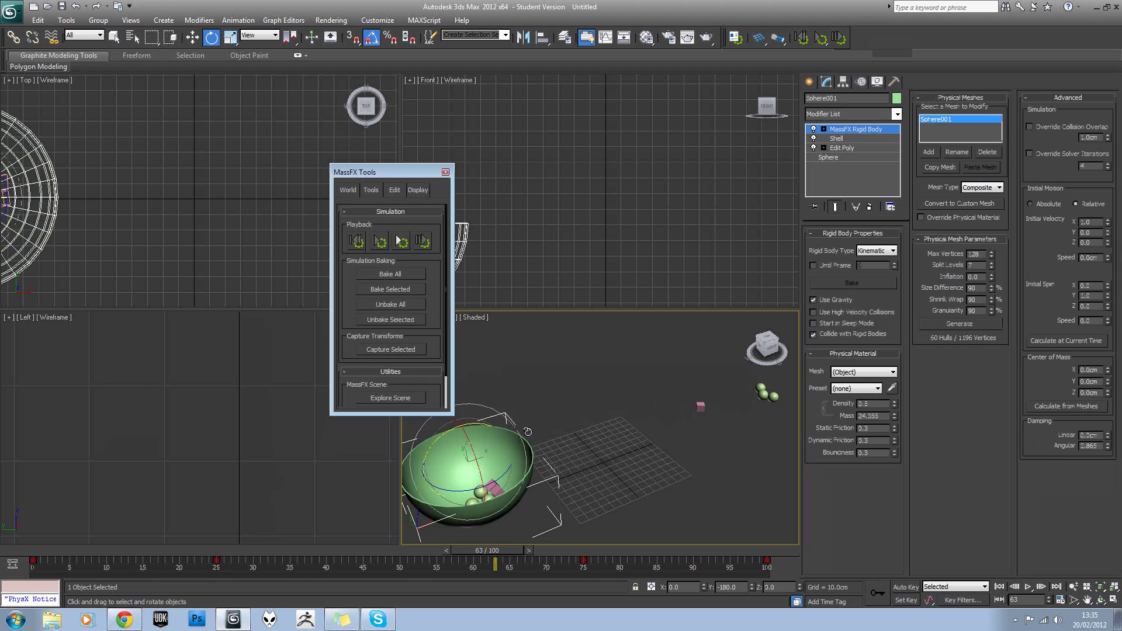
left_click(391, 190)
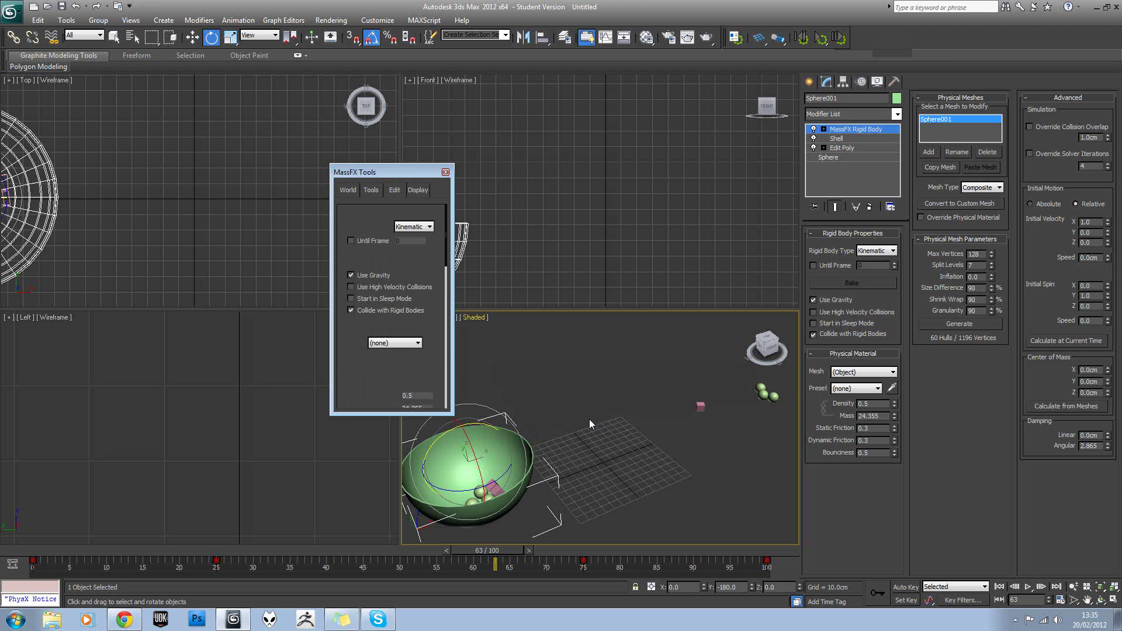
Reset the MassFX simulation to frame 0, with the bowl and small objects at their starting positions
middle_click_drag(581, 422, 615, 409)
middle_click_drag(681, 423, 672, 418, "alt")
left_click_drag(432, 296, 409, 146)
middle_click_drag(648, 419, 607, 417)
left_click(803, 39)
left_click(803, 40)
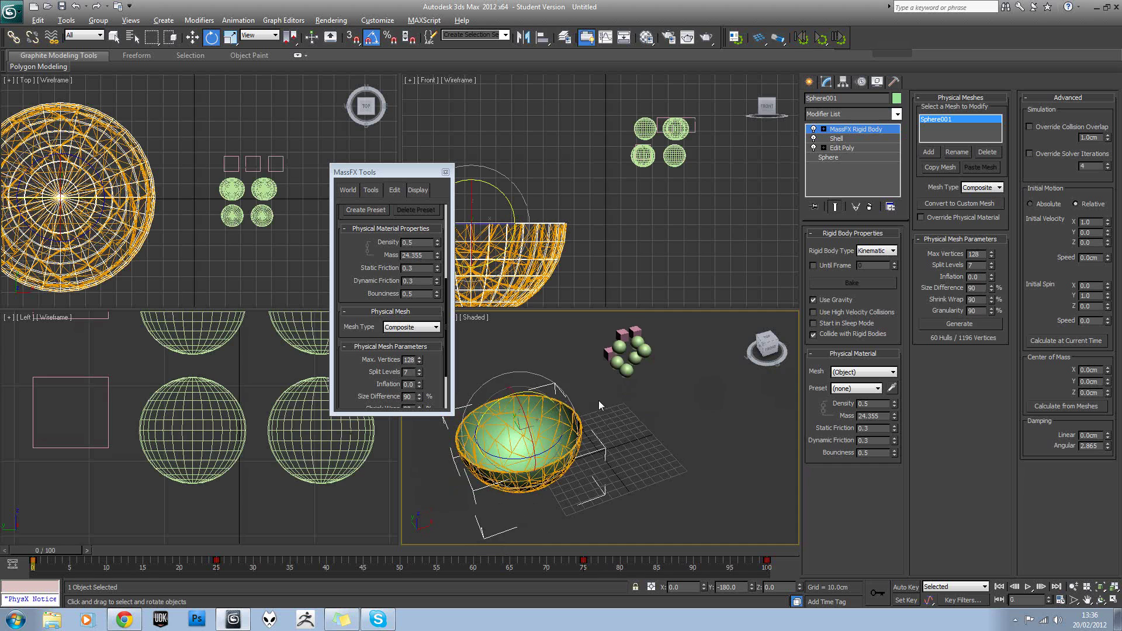
Review the bowl's physical material properties and the available material presets
left_click_drag(354, 360, 358, 328)
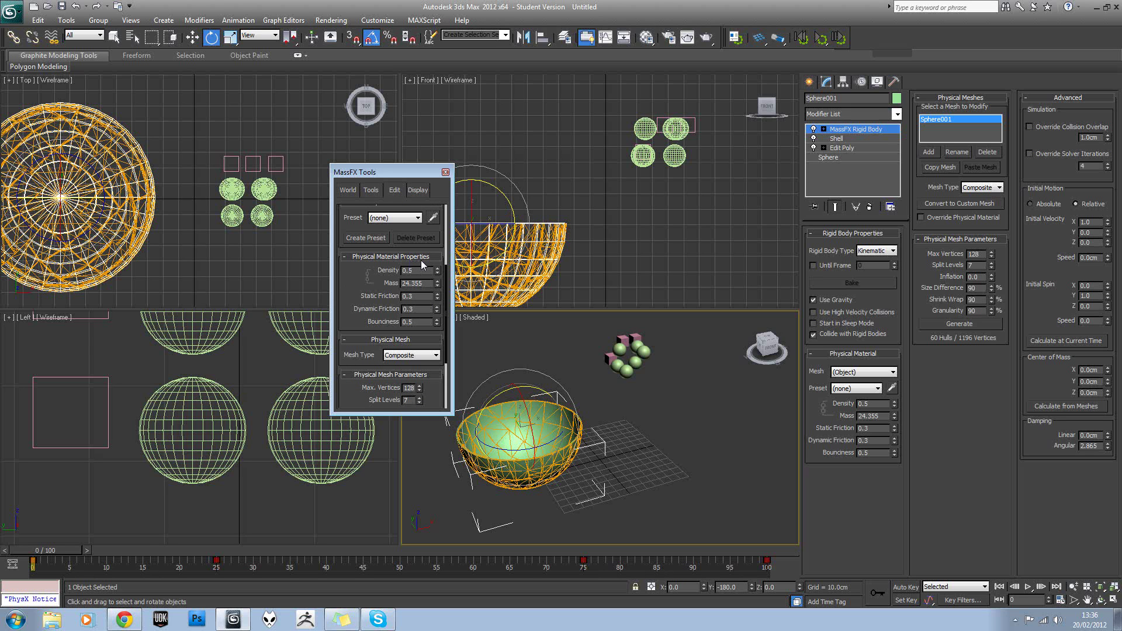
left_click_drag(365, 304, 365, 329)
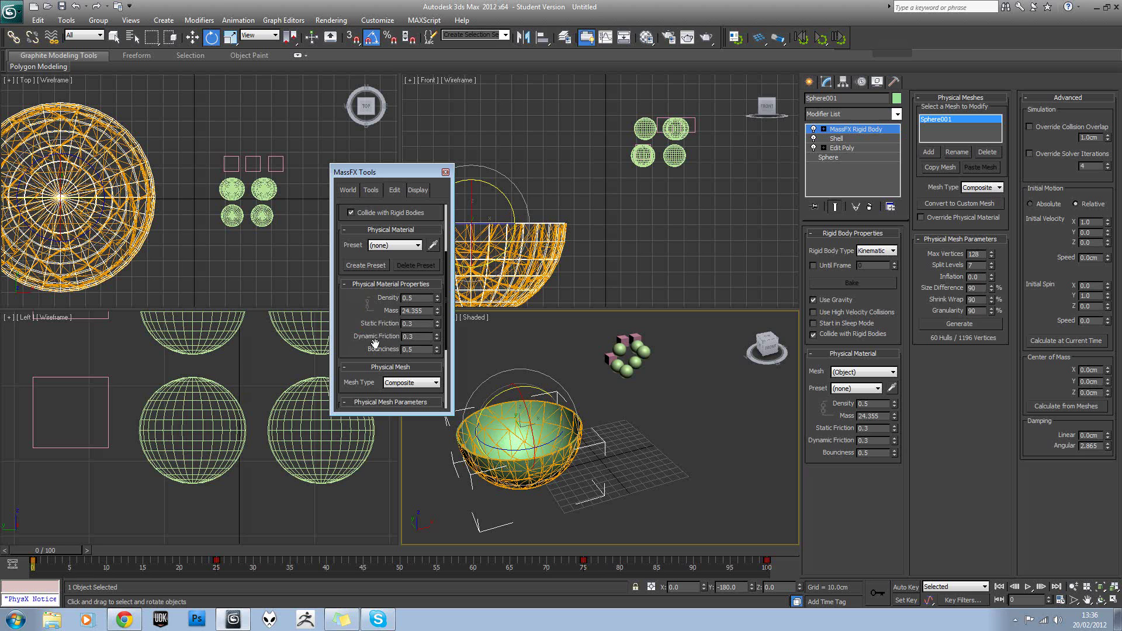
left_click(394, 246)
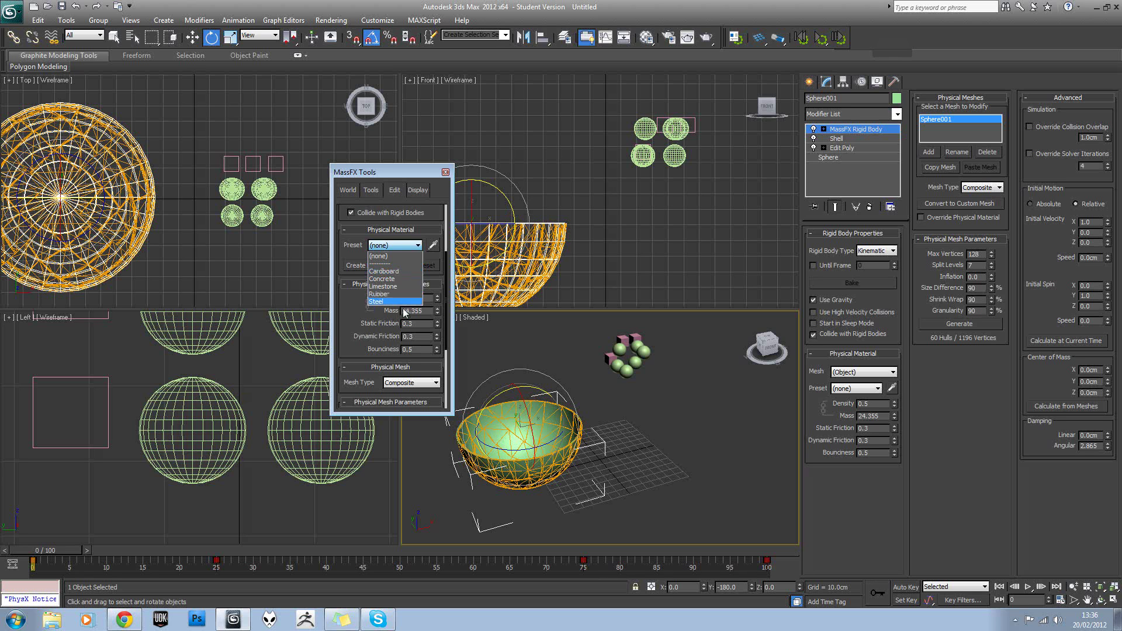
left_click(598, 380)
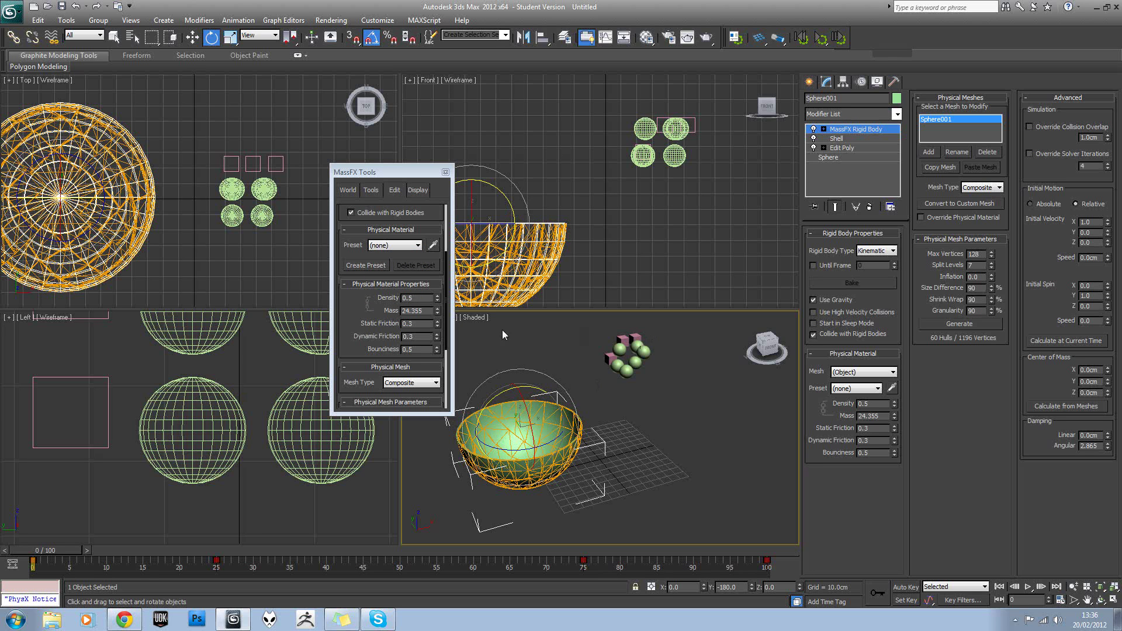
Select the small objects together with the bowl and assign them the Steel physical material preset
left_click_drag(585, 323, 652, 393)
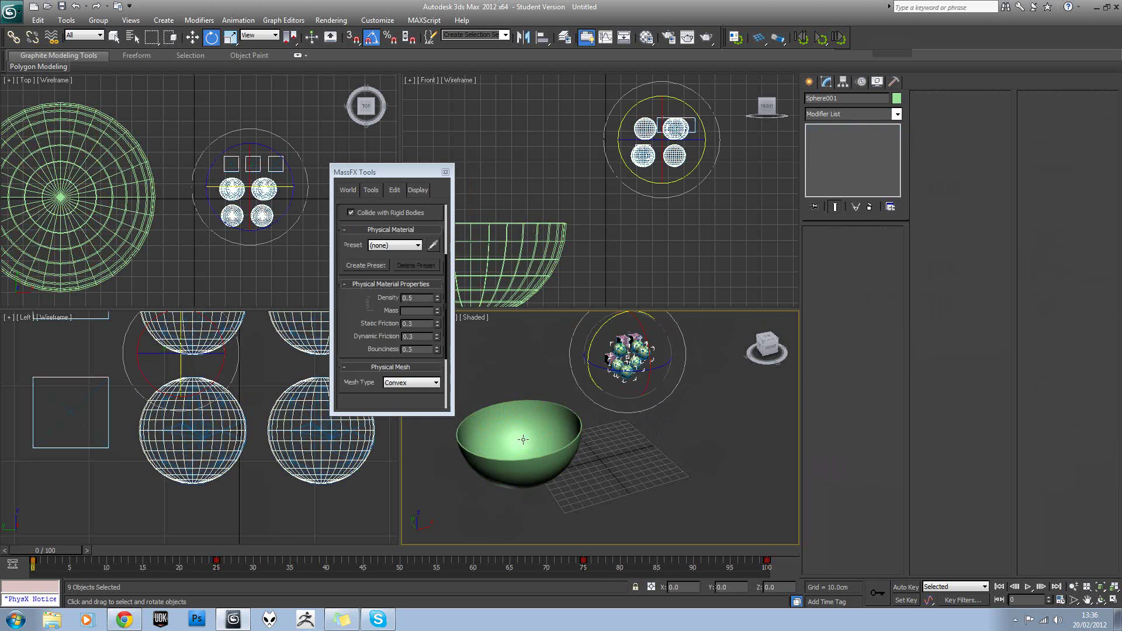
left_click(483, 406, "ctrl")
left_click(410, 246)
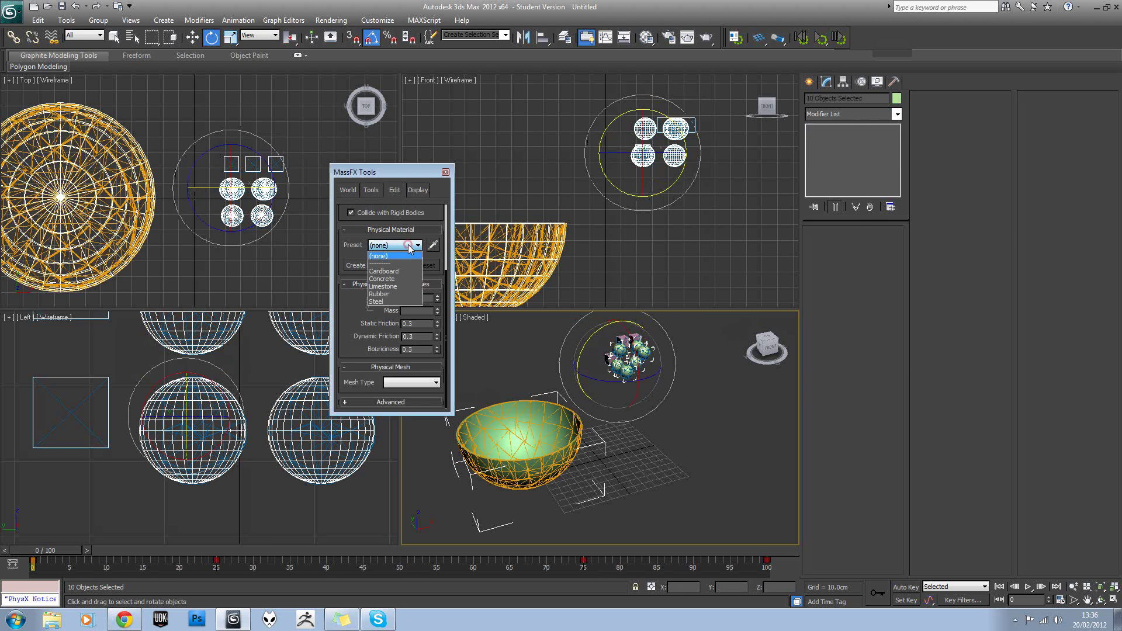
left_click(392, 302)
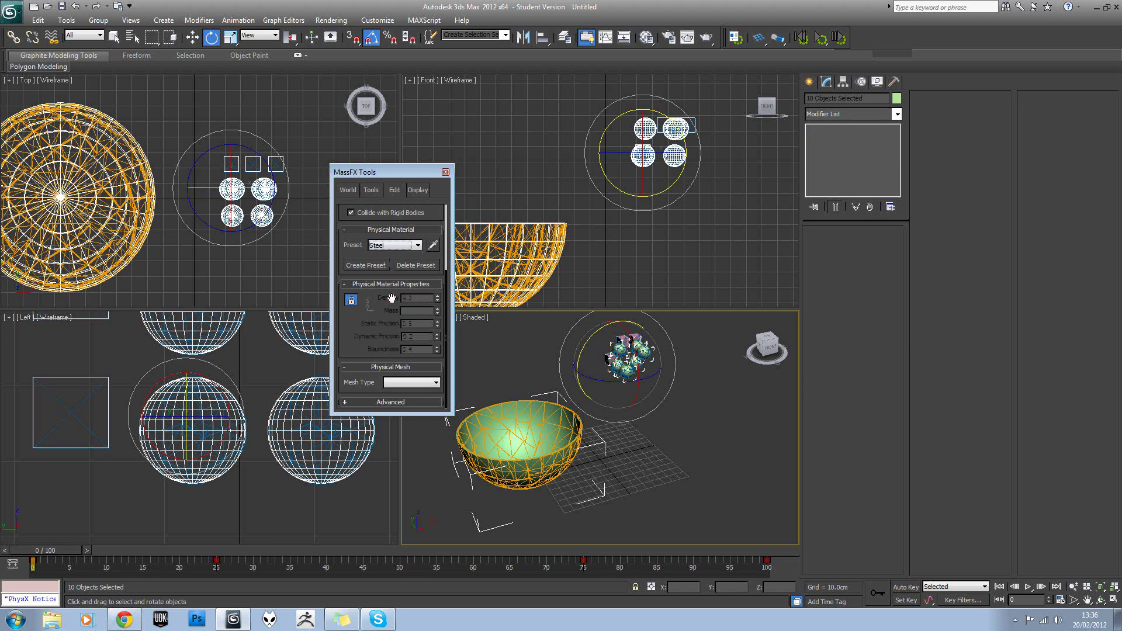
Run the simulation twice with the Steel objects, resetting to frame 0 after each run
left_click(820, 39)
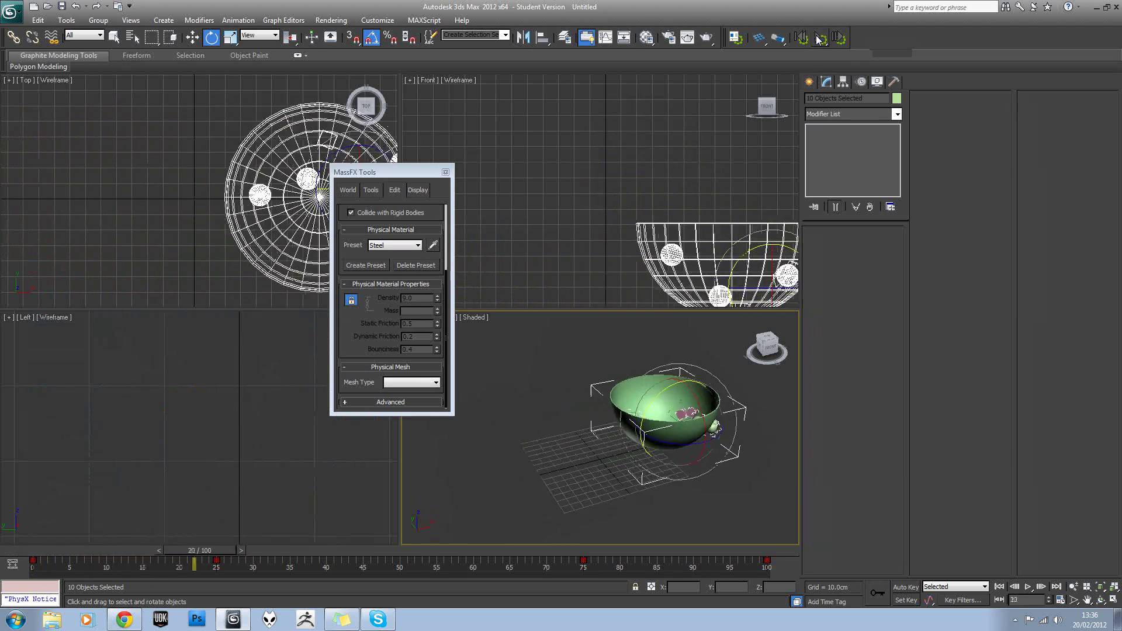
left_click(820, 40)
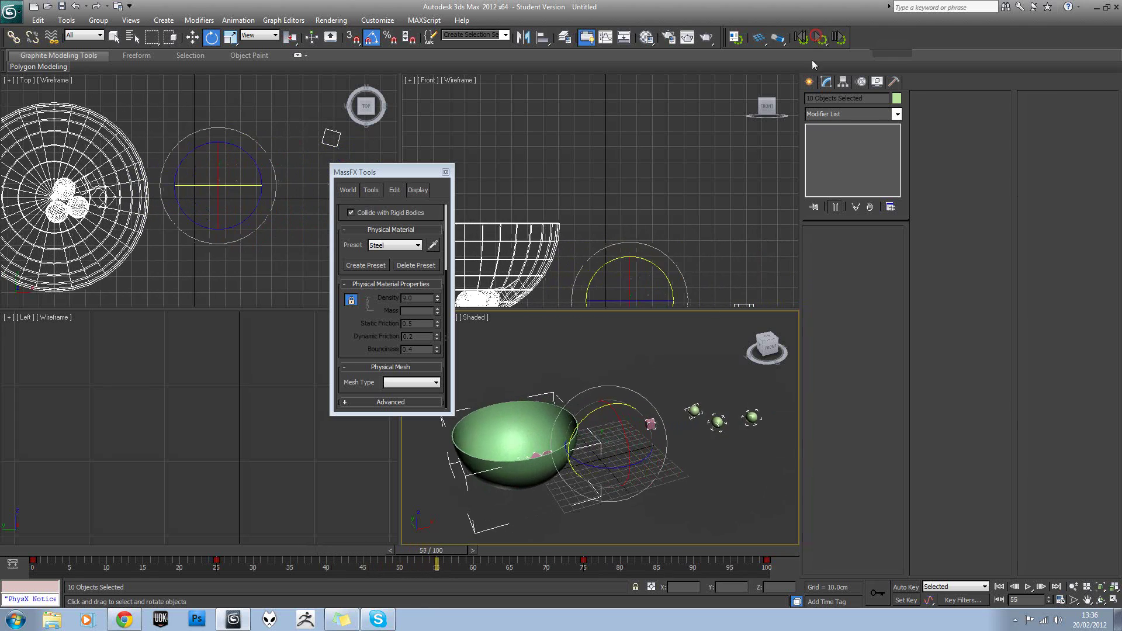
left_click(709, 318)
left_click(801, 38)
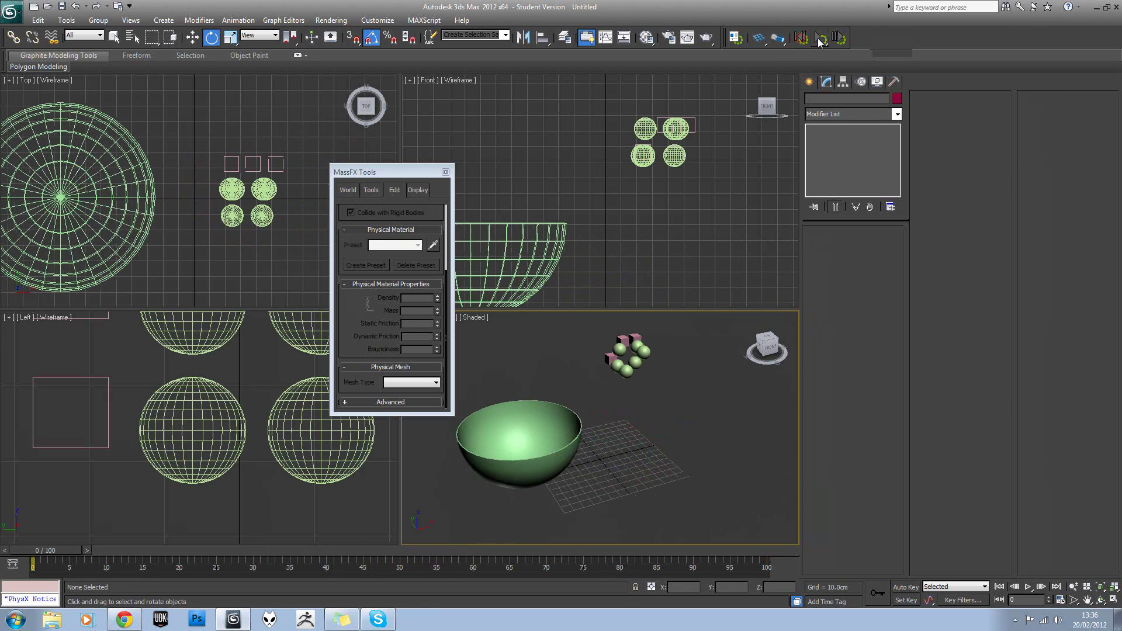
left_click(819, 39)
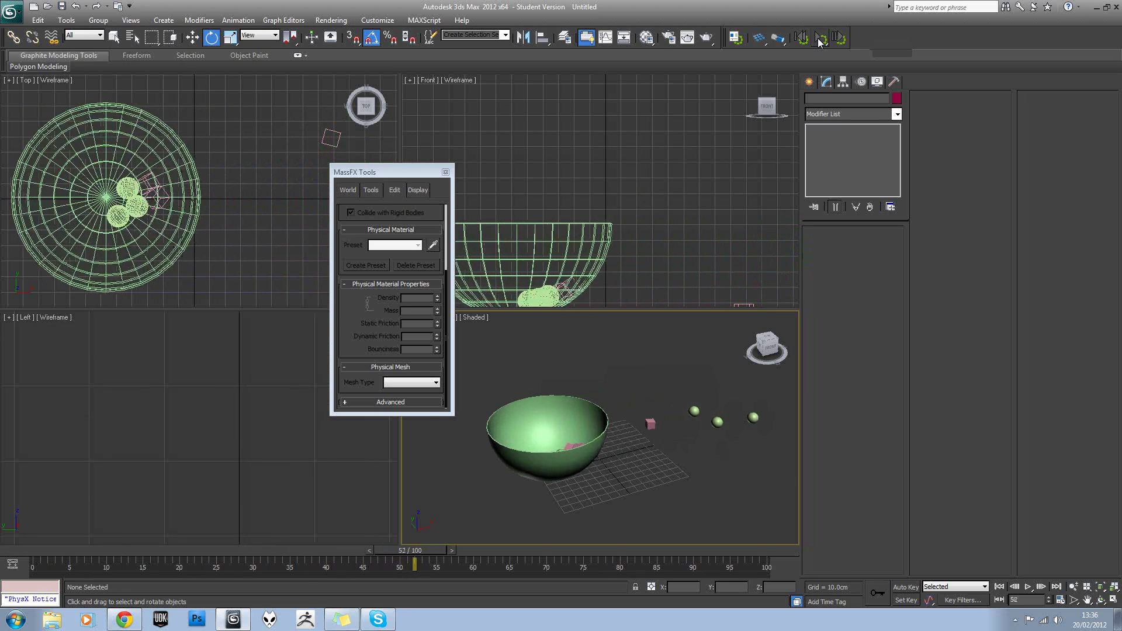
left_click(800, 39)
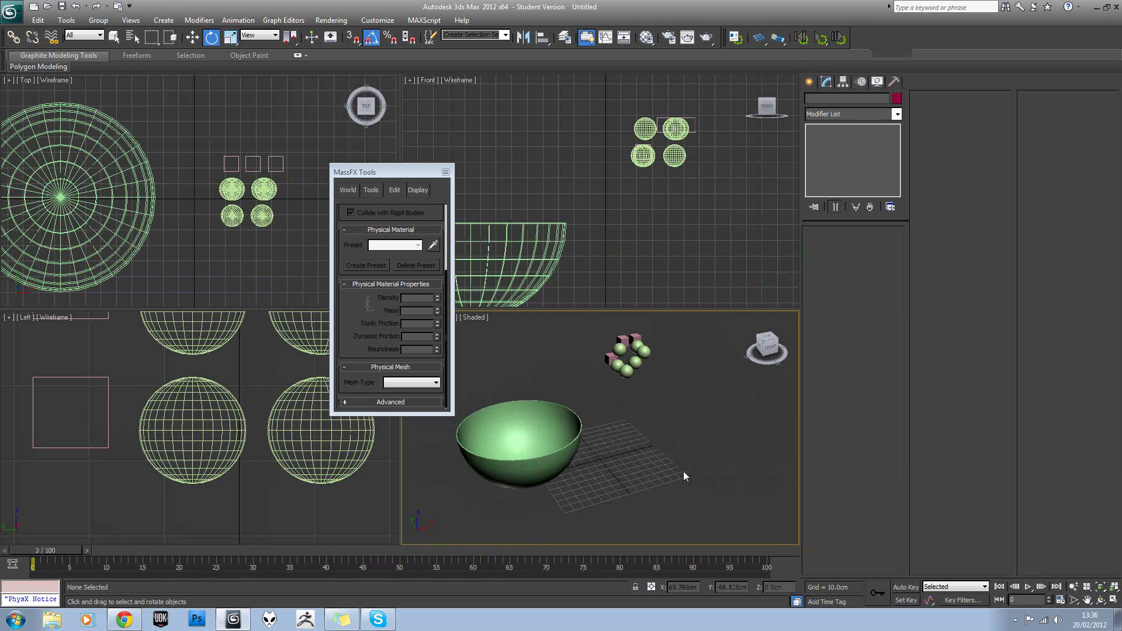
Apply the Rubber physical material preset to the bowl and all small objects, and clear the selection
left_click_drag(689, 413, 501, 326)
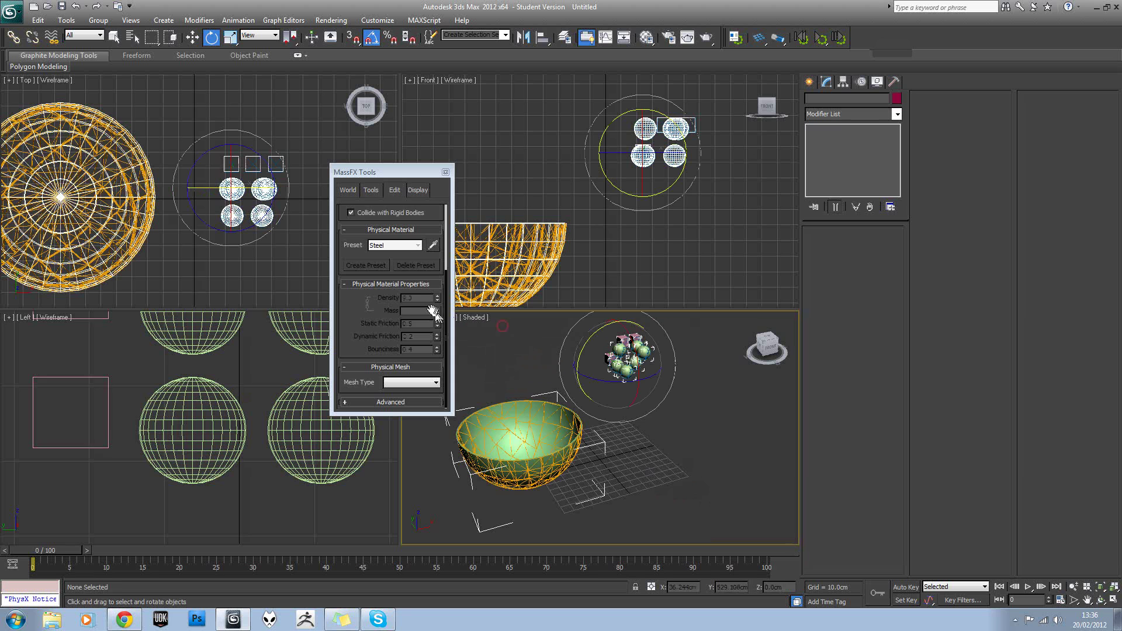
left_click(395, 245)
left_click(395, 294)
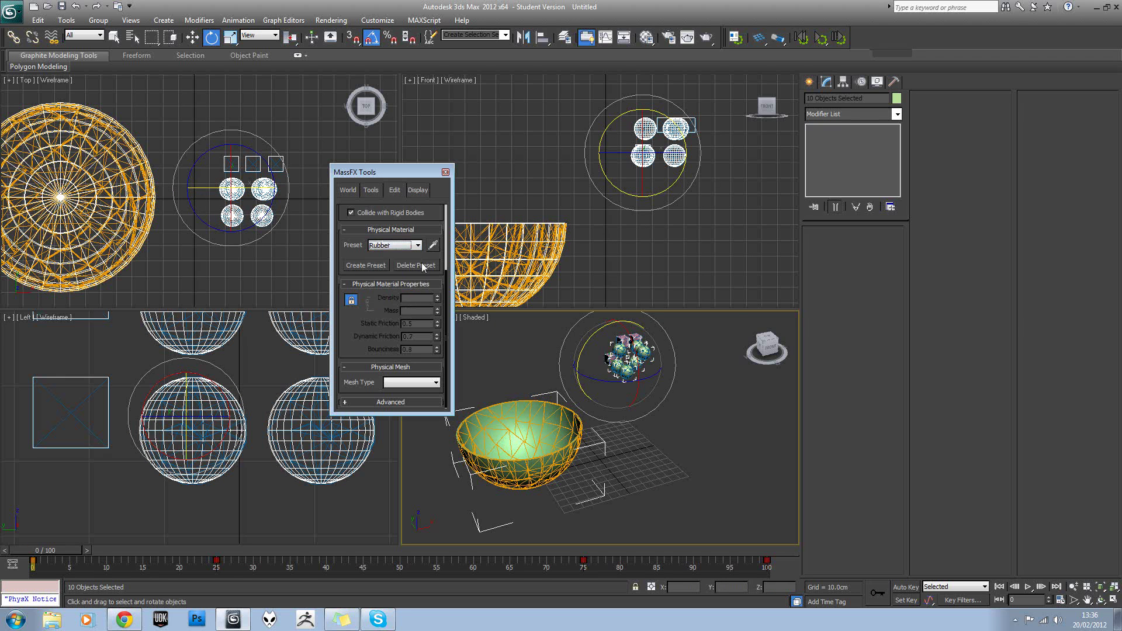
left_click(700, 350)
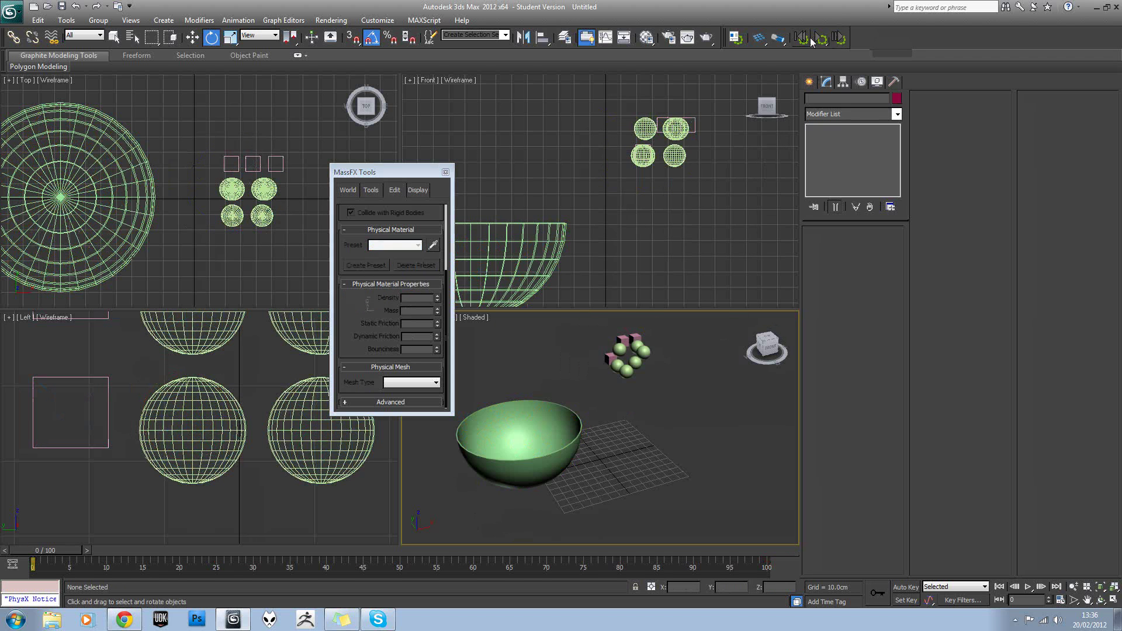
Run the simulation with the Rubber material, reset it and run it again to frame 97
left_click(820, 38)
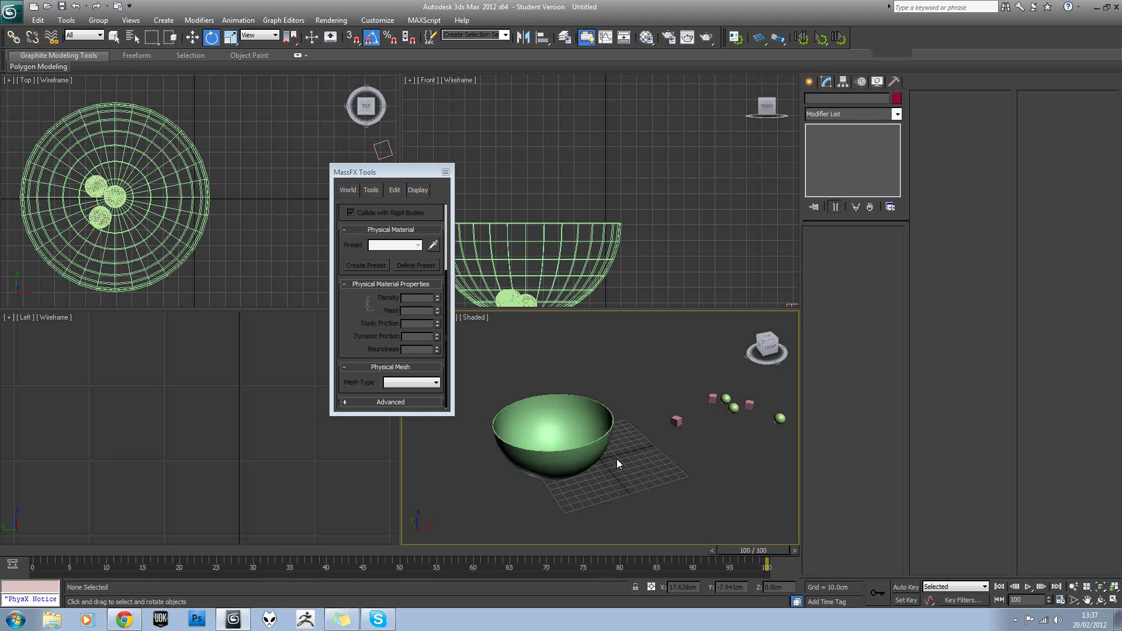
left_click(820, 38)
left_click(820, 38)
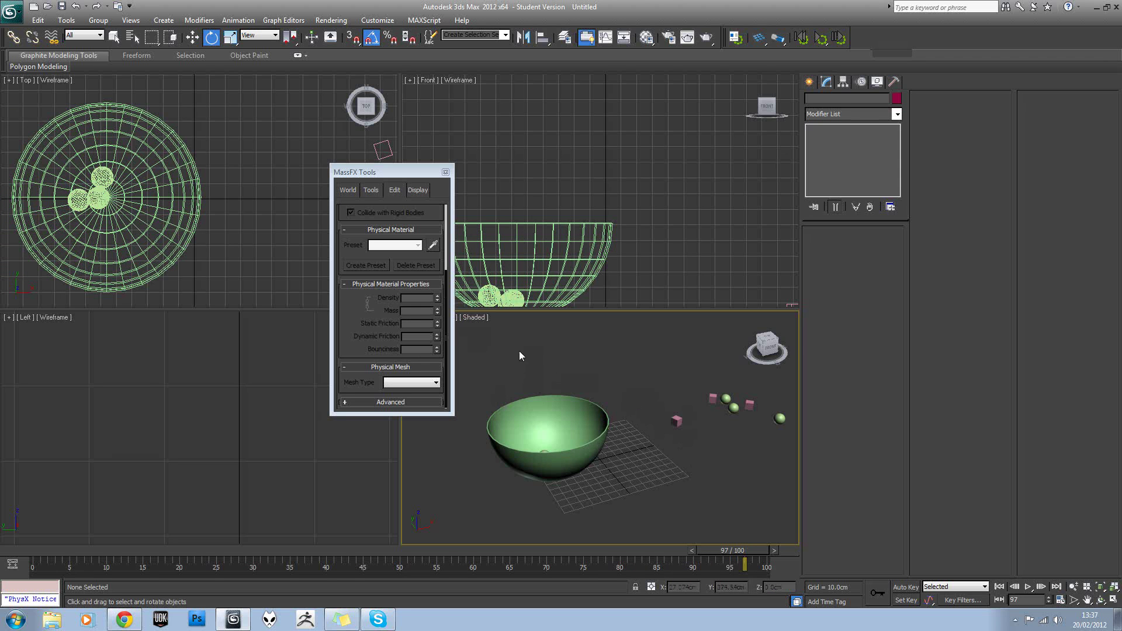
Select the bowl and all small objects, apply the Steel preset, and return the preset choice to (none)
left_click_drag(794, 519, 795, 520)
left_click(418, 245)
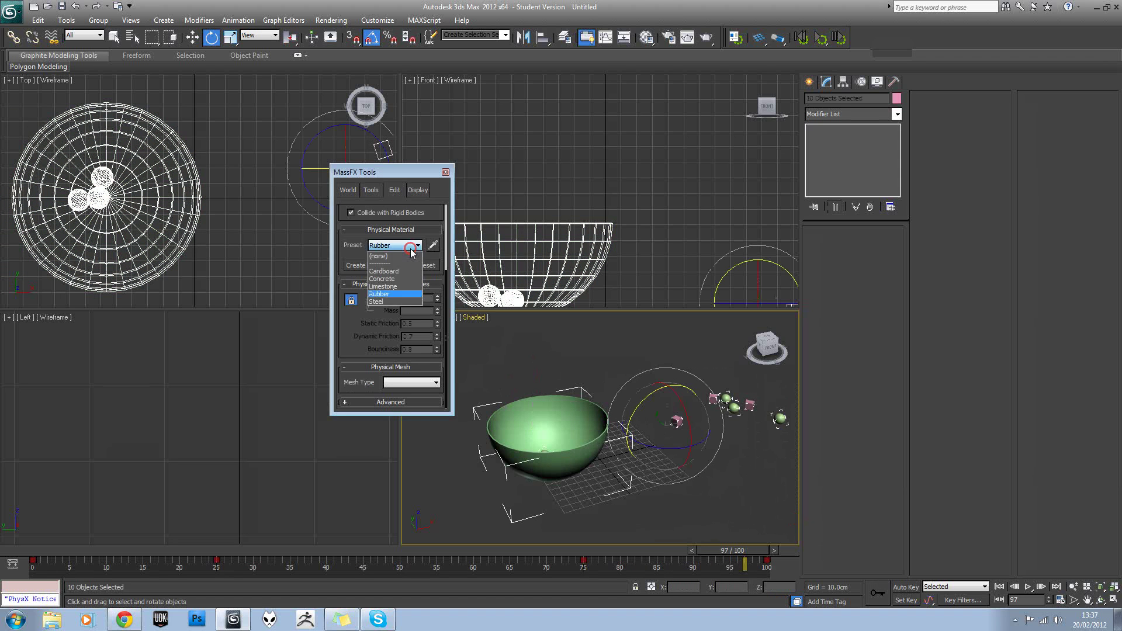
left_click(397, 273)
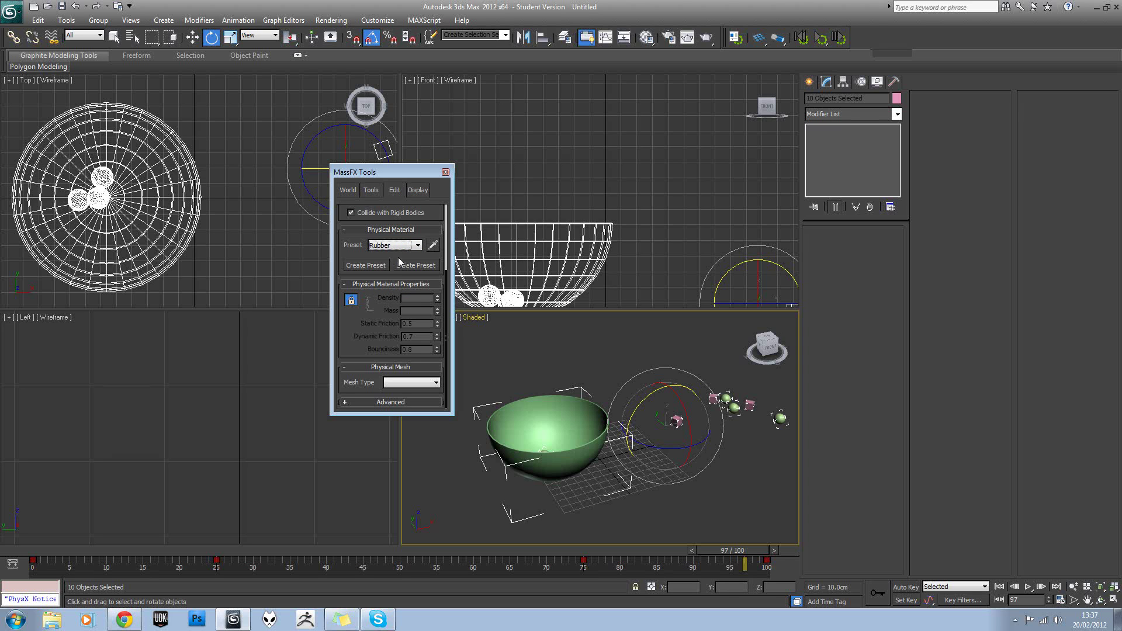
left_click(398, 250)
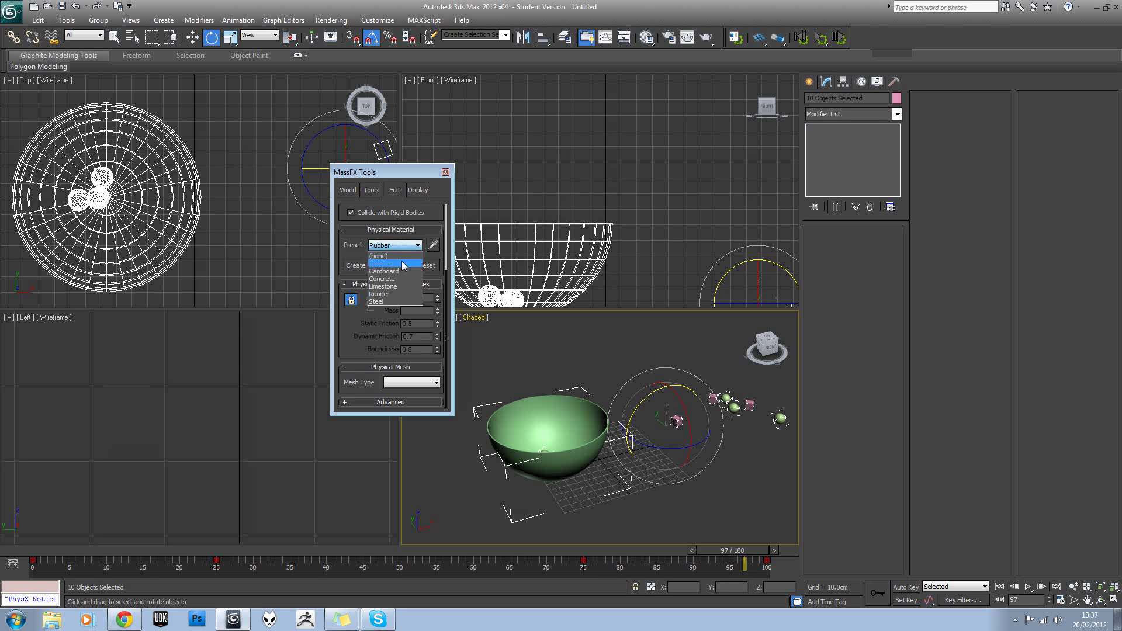
left_click(390, 301)
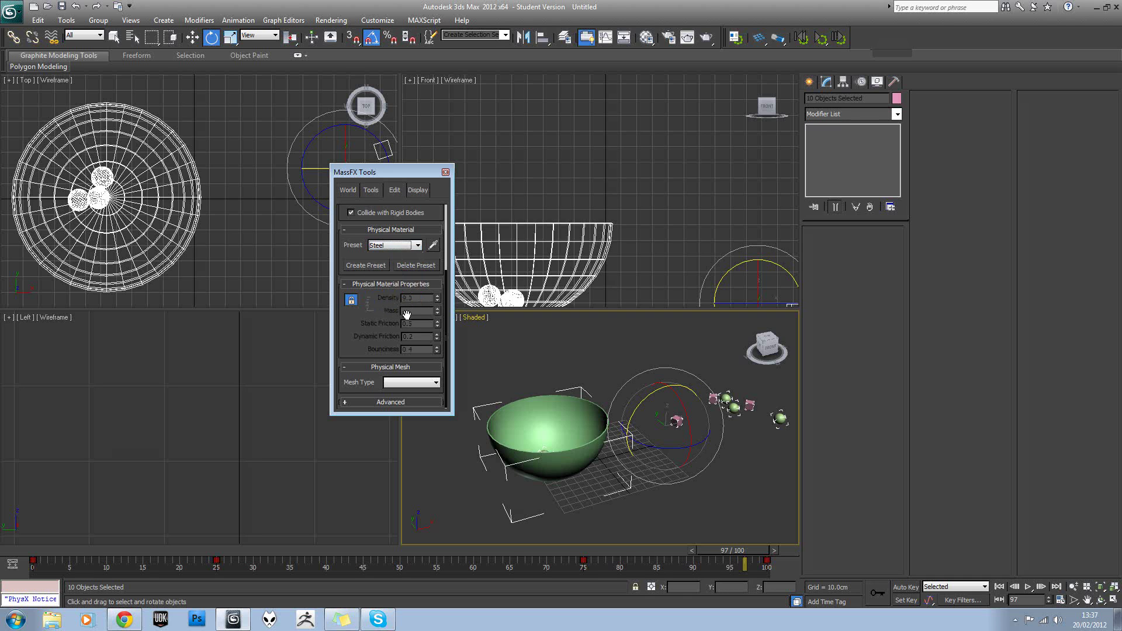
left_click(393, 250)
left_click(389, 257)
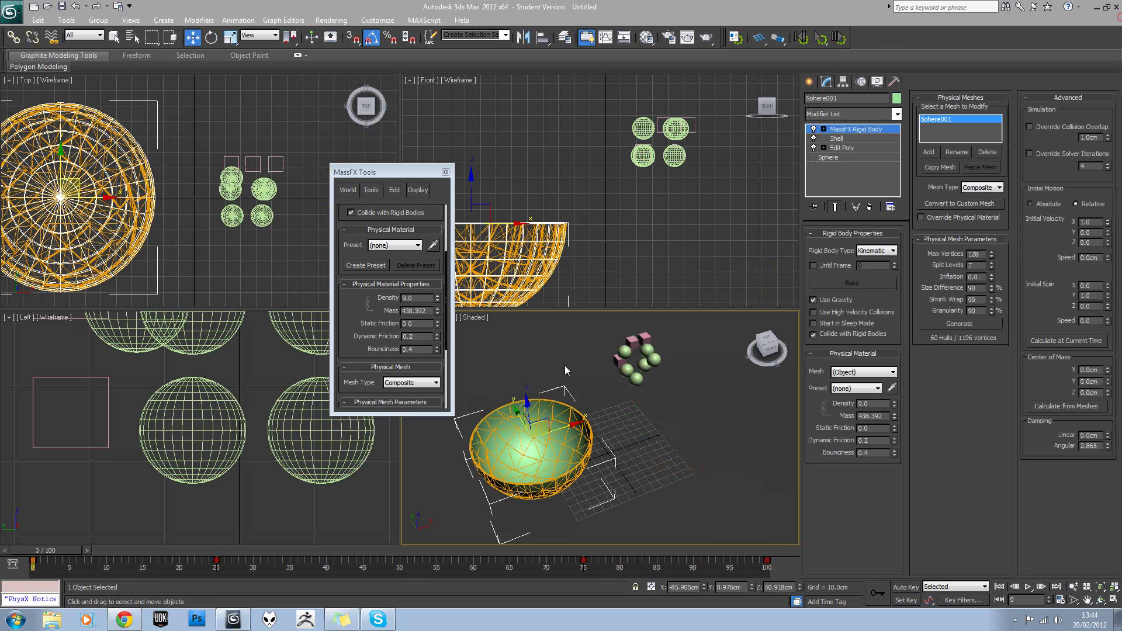
middle_click_drag(577, 379, 603, 368, "alt")
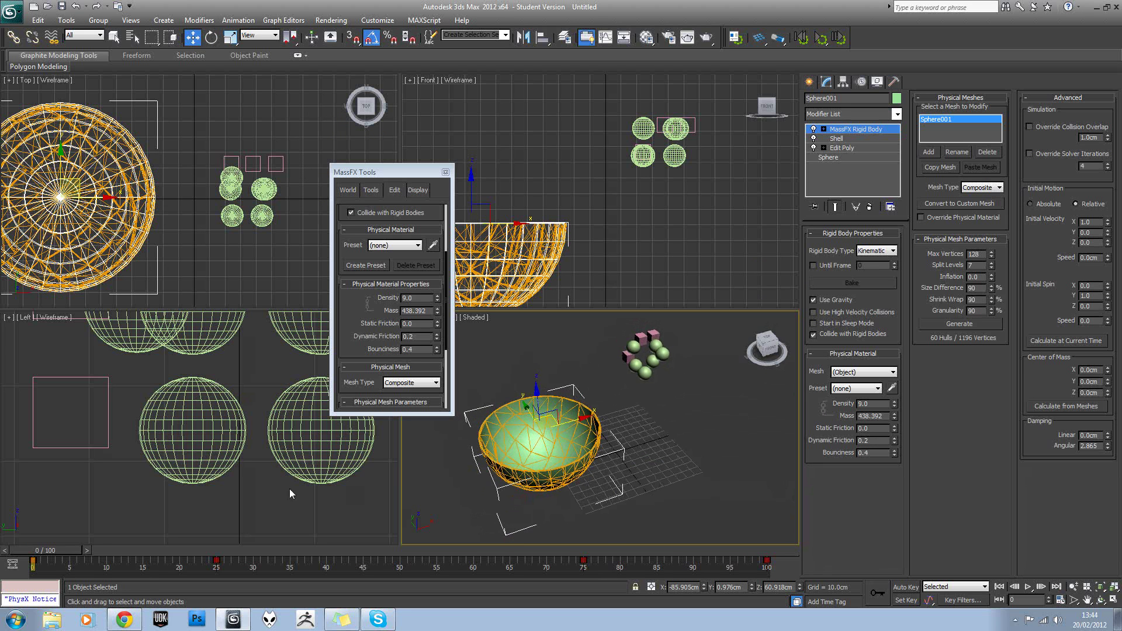
left_click_drag(64, 550, 58, 513)
key("w")
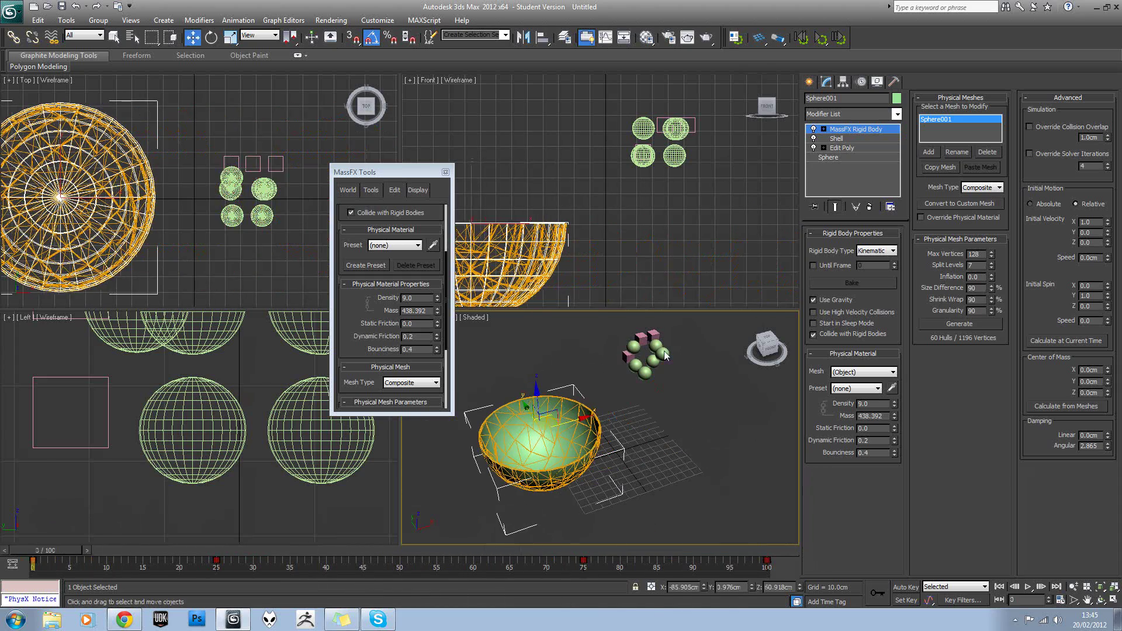
mouse_move(651, 388)
middle_mouse_down("alt")
mouse_move(630, 358)
mouse_move(661, 386)
middle_mouse_up("alt")
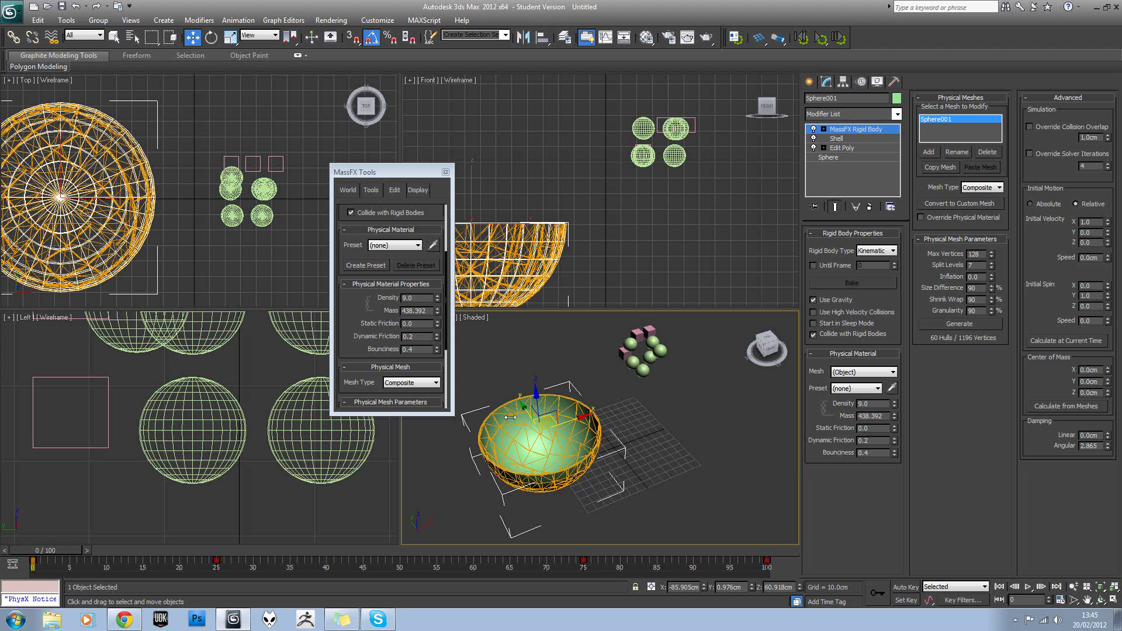
middle_click_drag(580, 406, 563, 415)
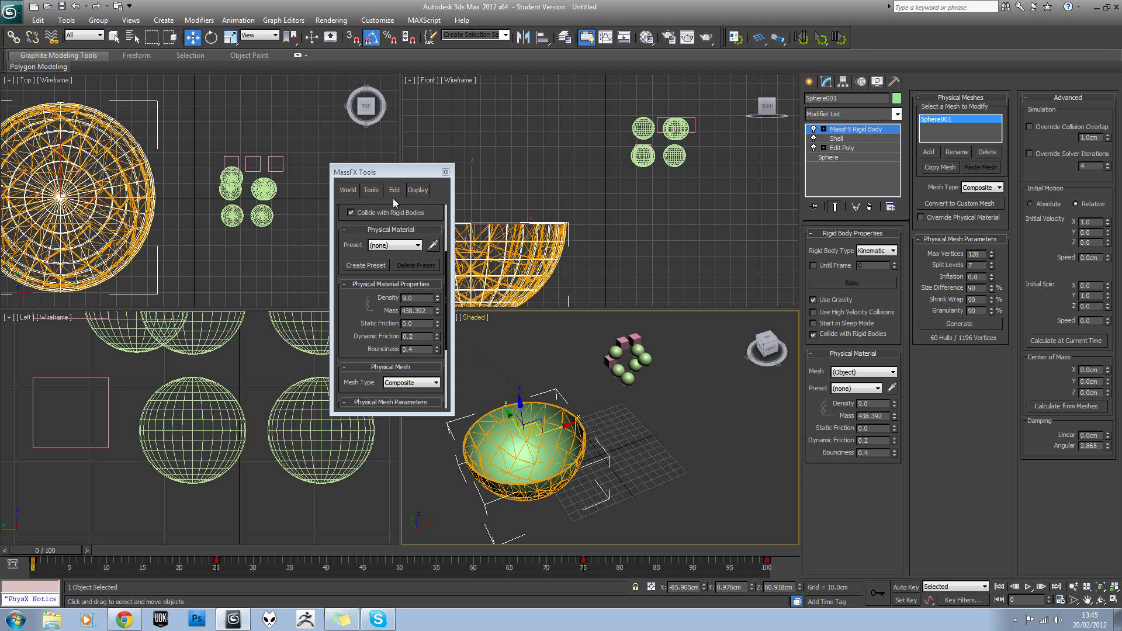
Examine the MassFX simulation playback, baking and capture options, and deselect the bowl
left_click(374, 190)
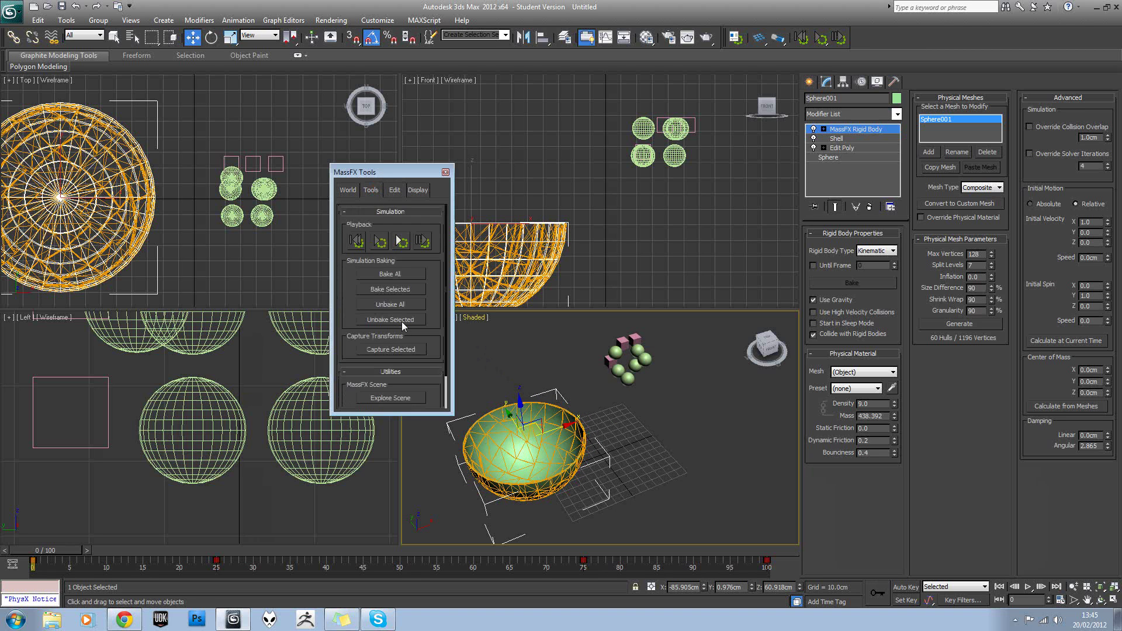
scroll(441, 327, "down", 1)
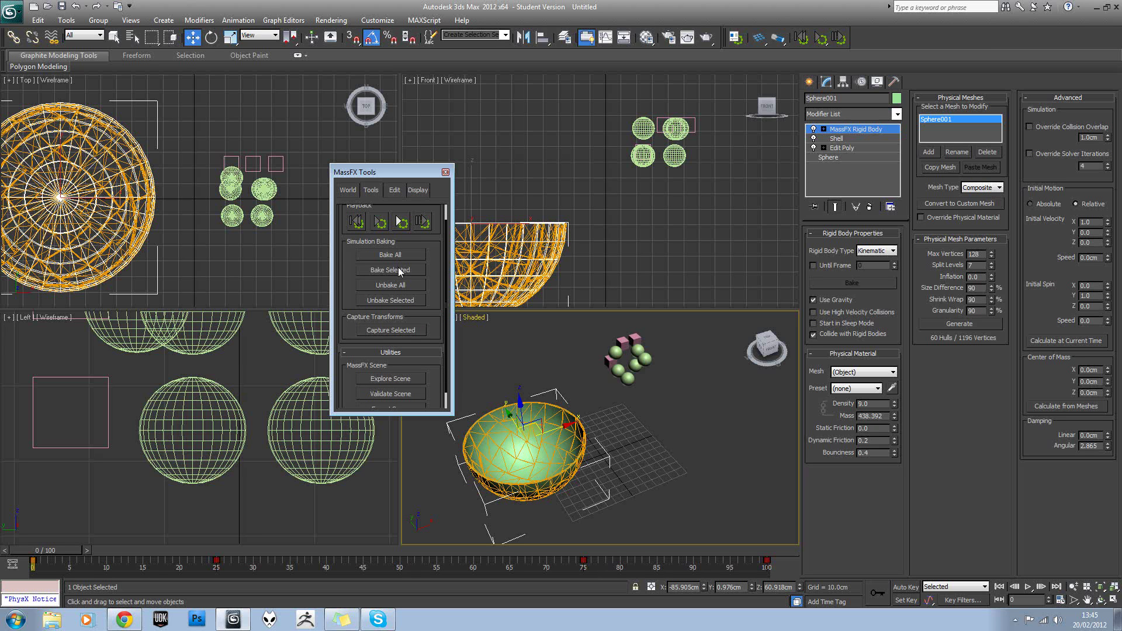
scroll(441, 282, "up", 1)
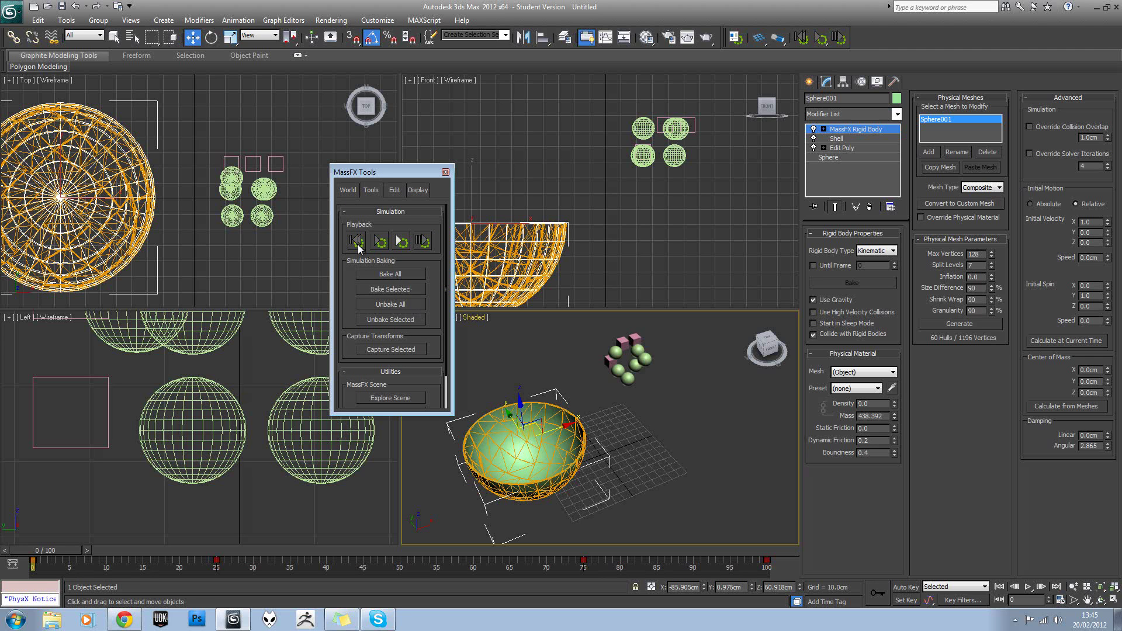
left_click(708, 507)
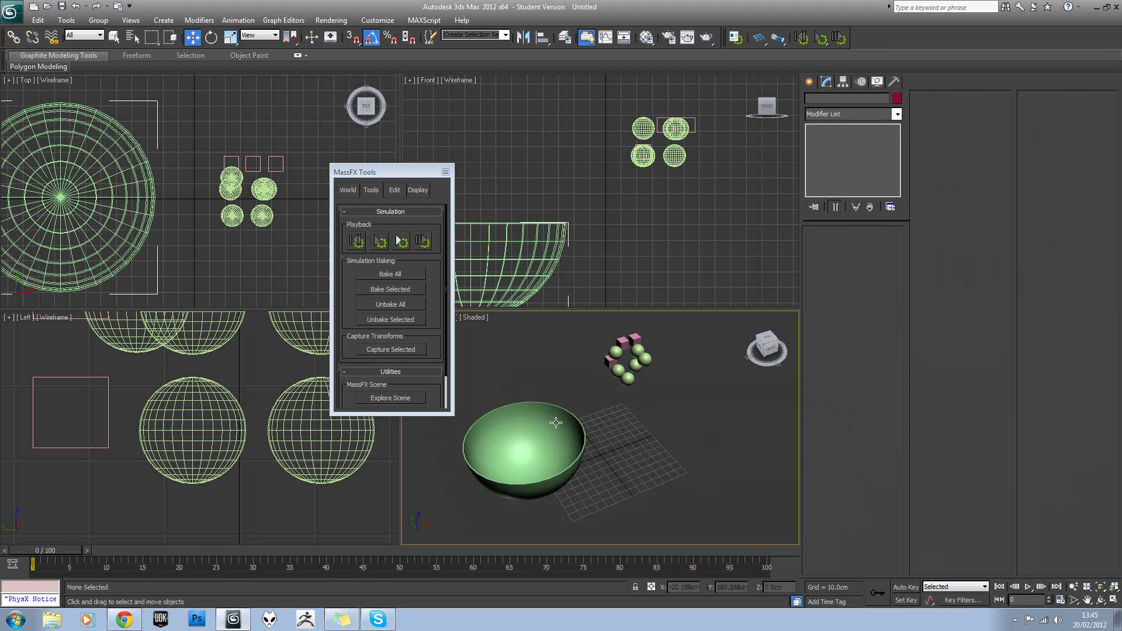
left_click_drag(431, 339, 425, 363)
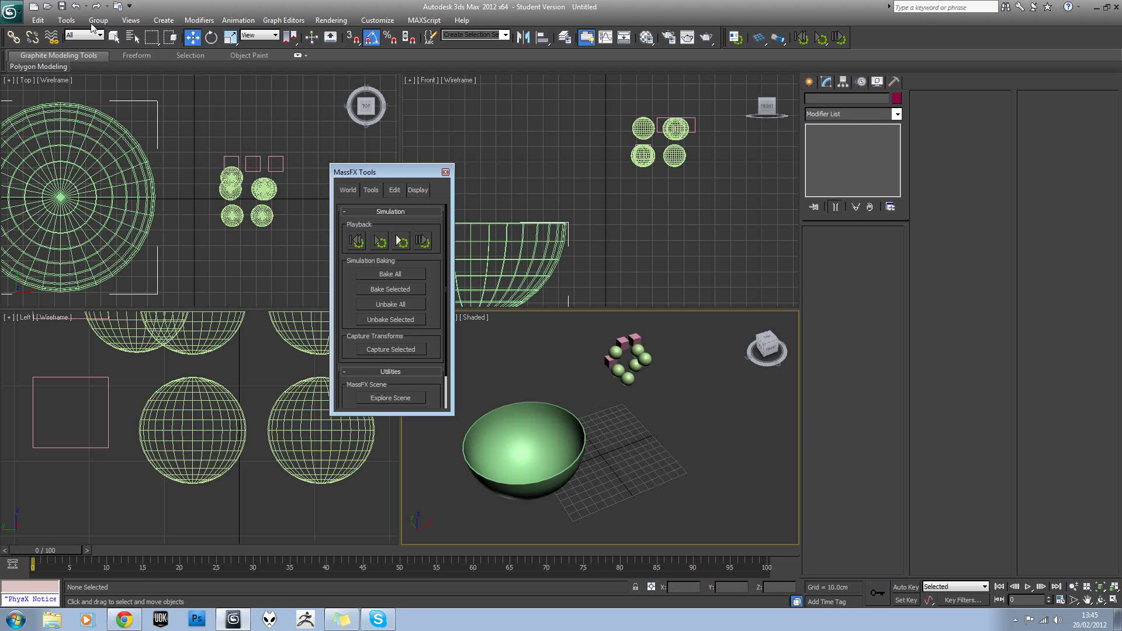
Save the scene as example and bake the simulation for all rigid bodies
left_click(10, 10)
left_click(45, 139)
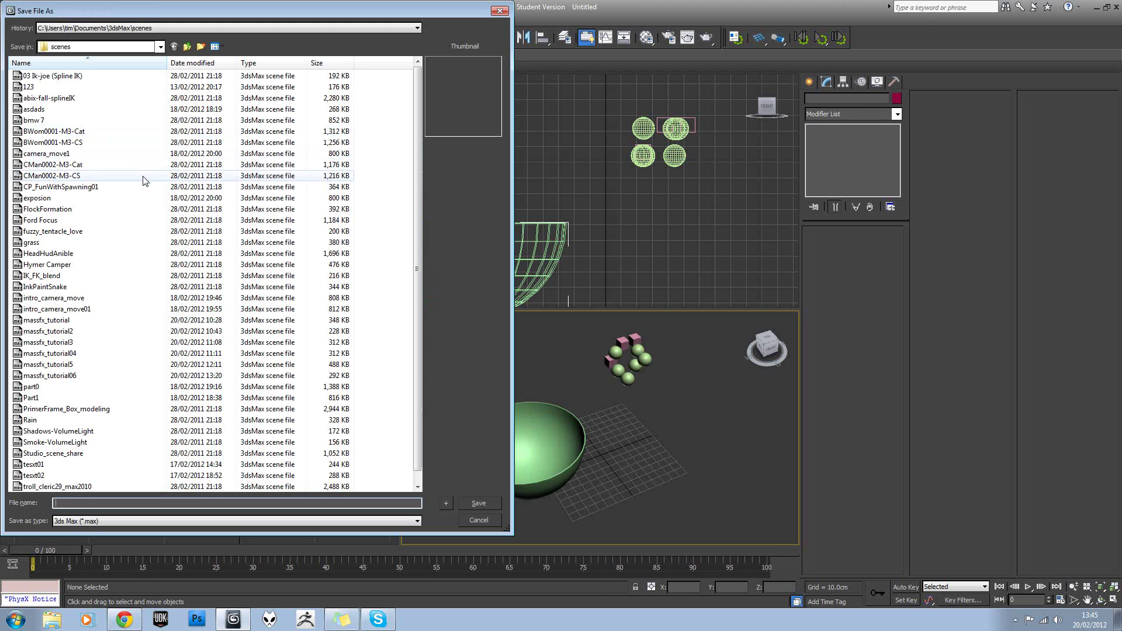
type("example")
key("Return")
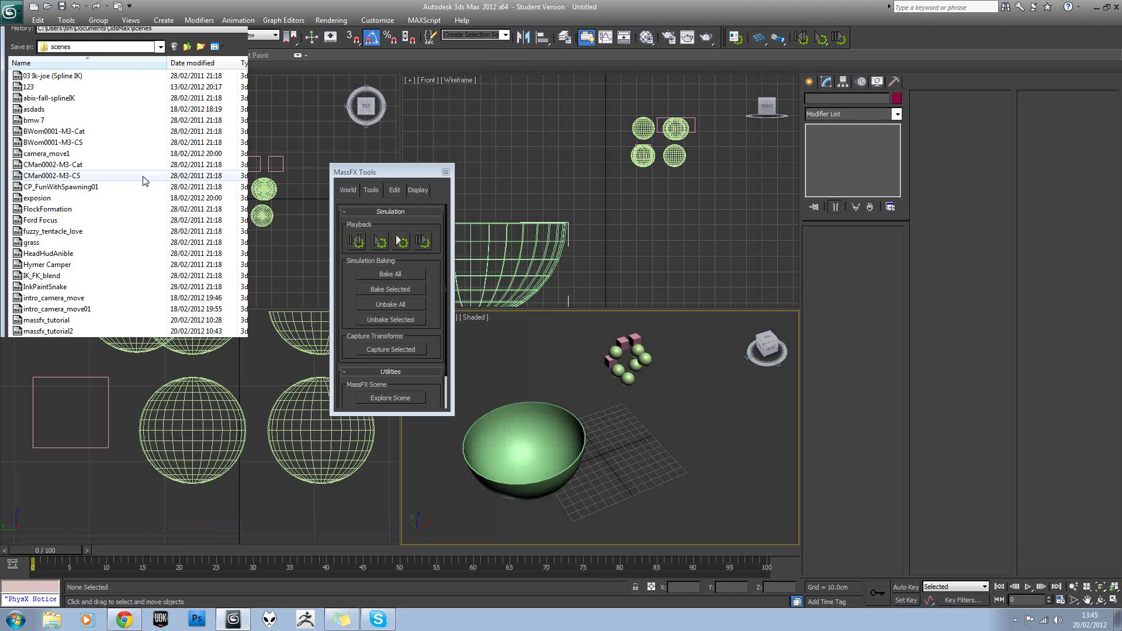
left_click(374, 275)
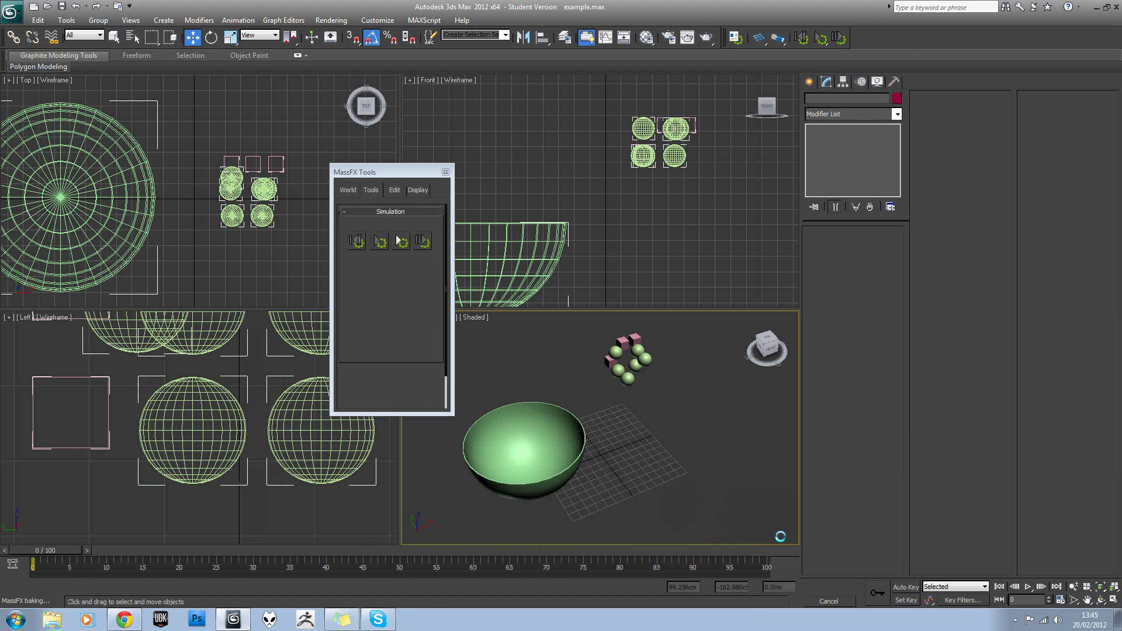
Play back the baked animation, select one of the small spheres and return to frame 0 to inspect its keyframes
left_click(1028, 587)
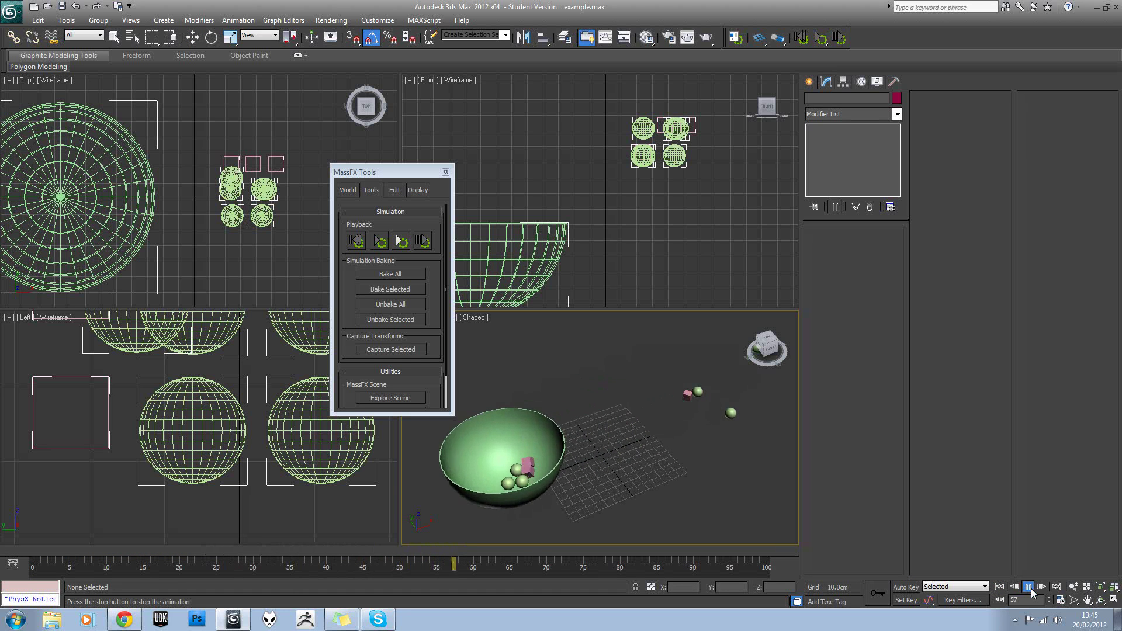
left_click(1028, 588)
key("w")
left_click(642, 355)
left_click(643, 354)
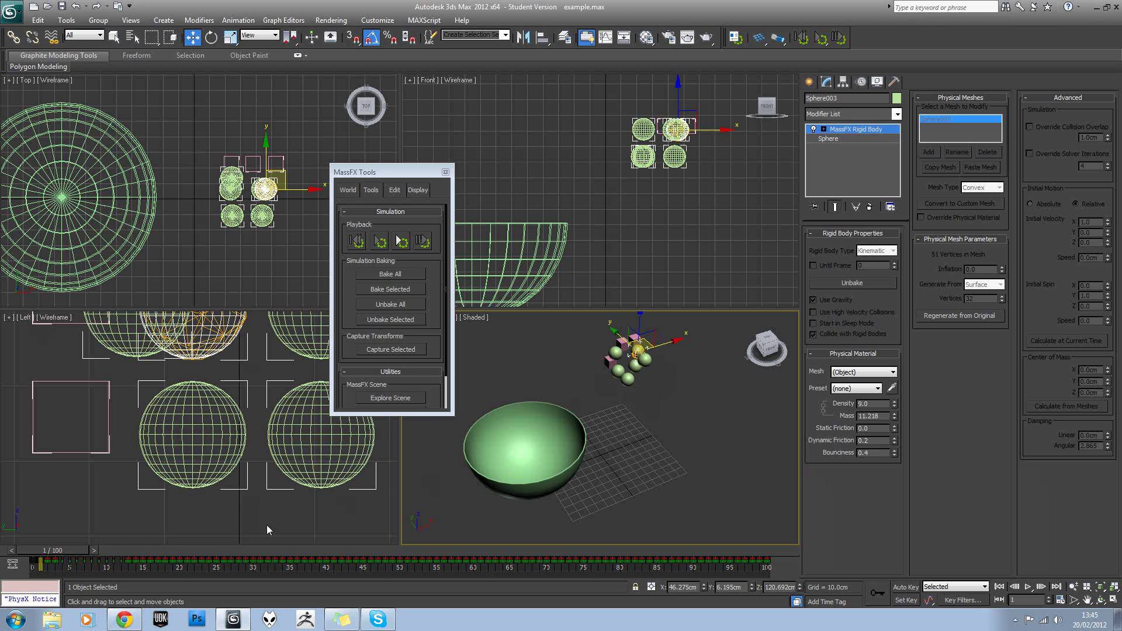
left_click_drag(65, 553, 18, 514)
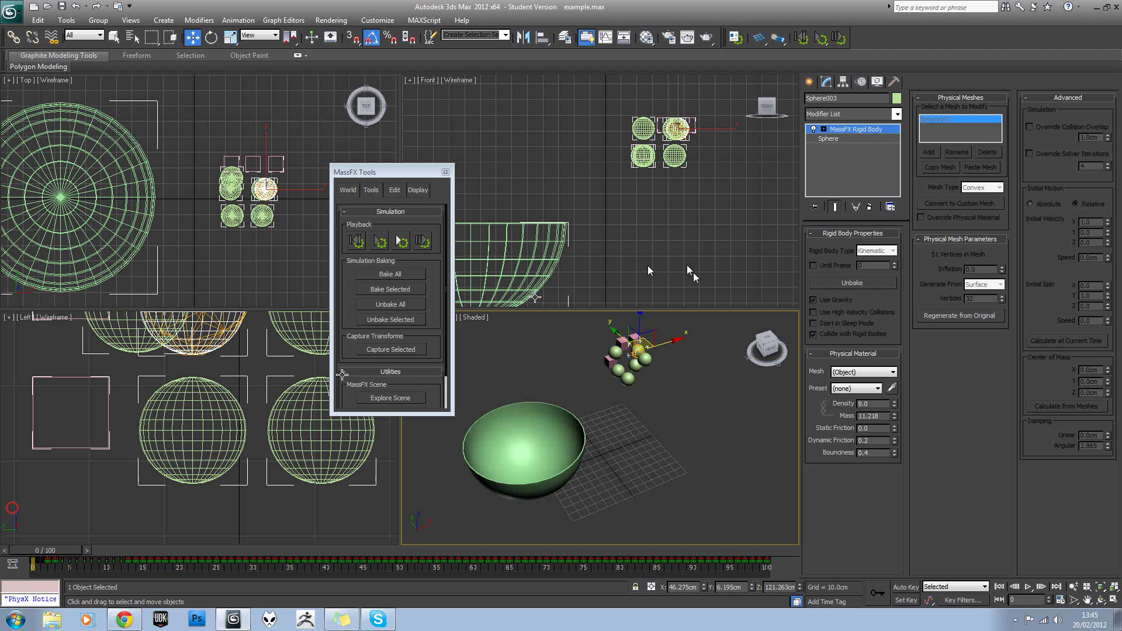
Remove the MassFX Rigid Body modifier from the selected sphere, delete the sphere, and select the remaining small objects without the bowl
left_click(871, 206)
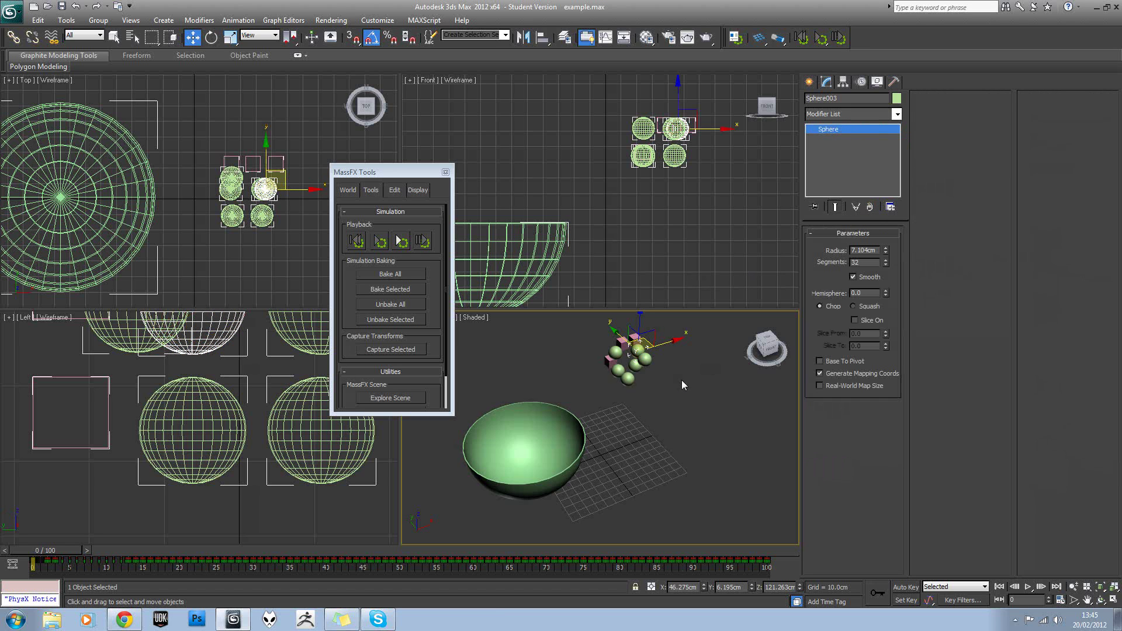
key("Delete")
left_click_drag(679, 428, 501, 328)
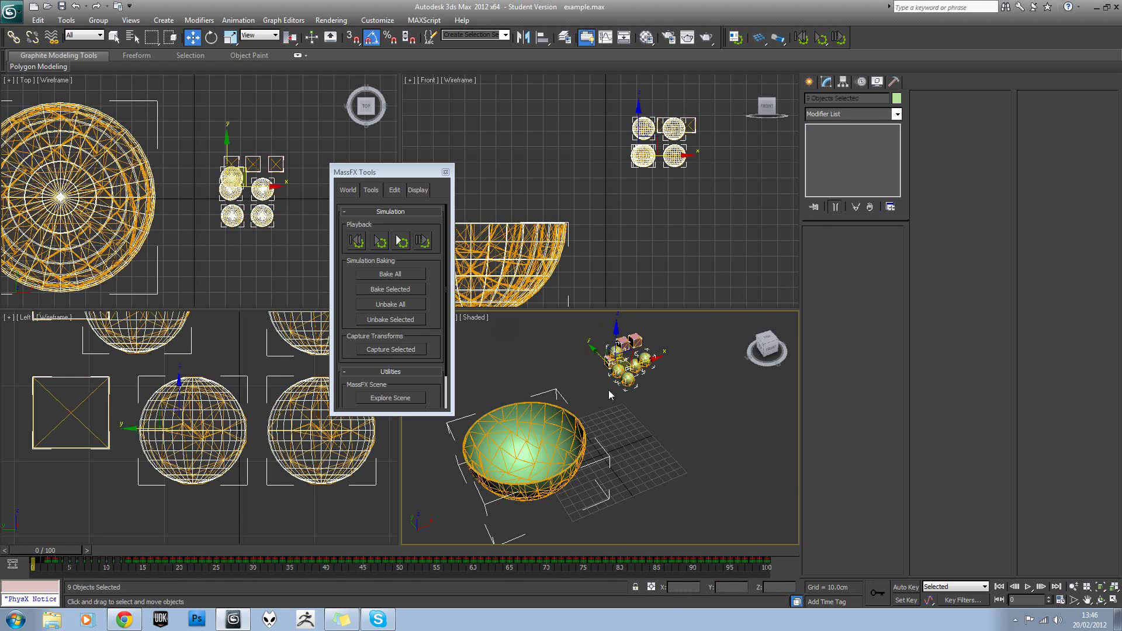
left_click(547, 416, "alt")
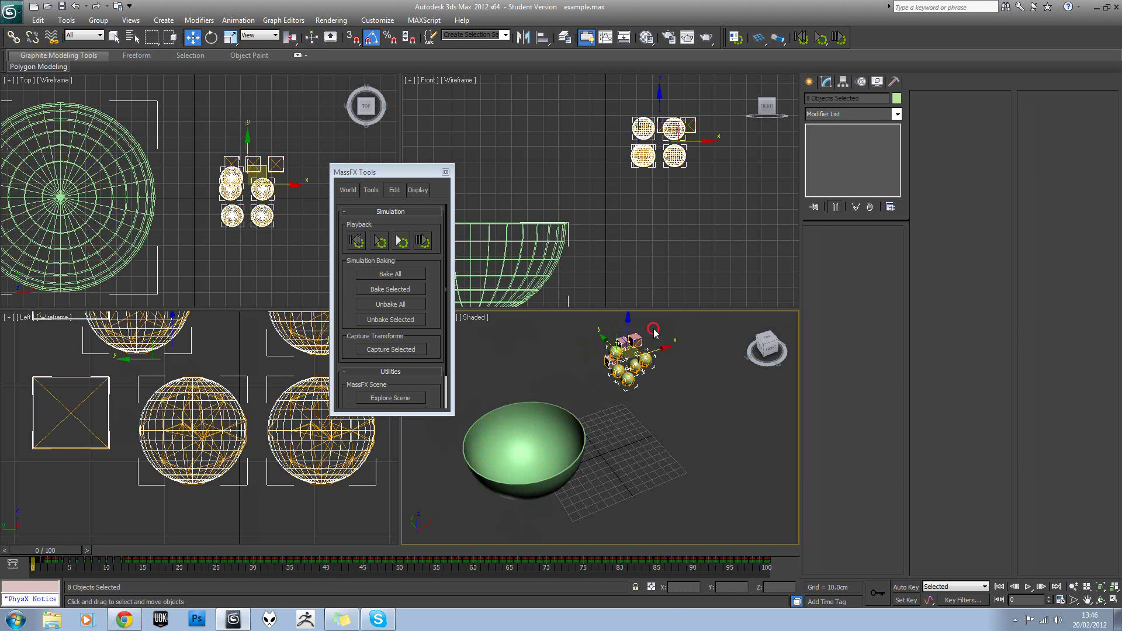
Remove the MassFX Rigid Body modifier from individual small spheres one after another and clear the selection
left_click(647, 358)
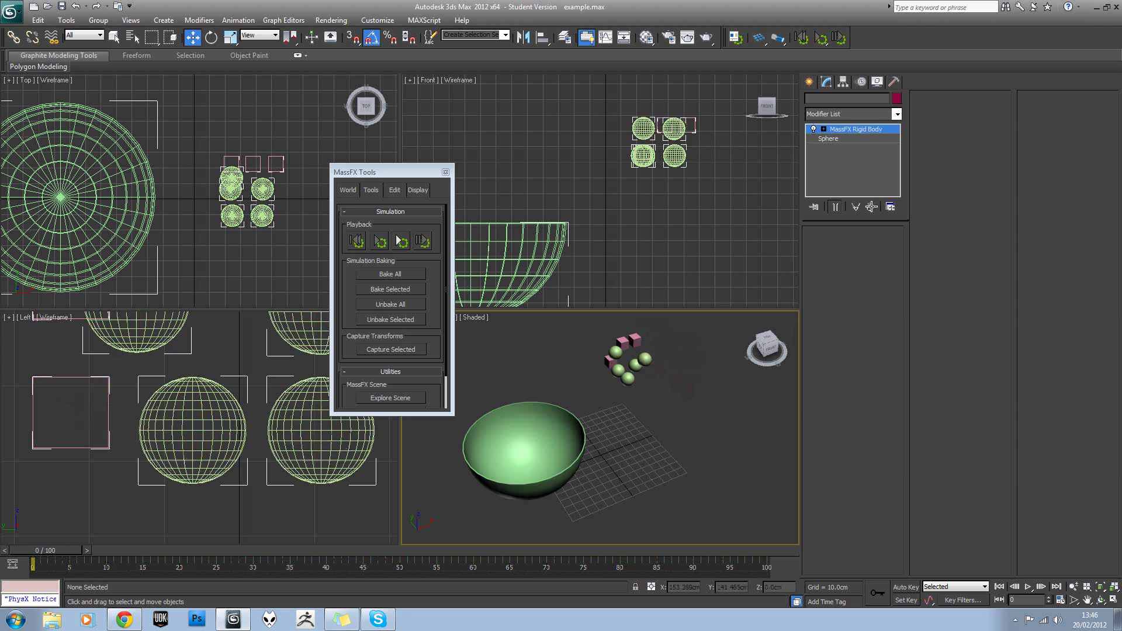
left_click(870, 207)
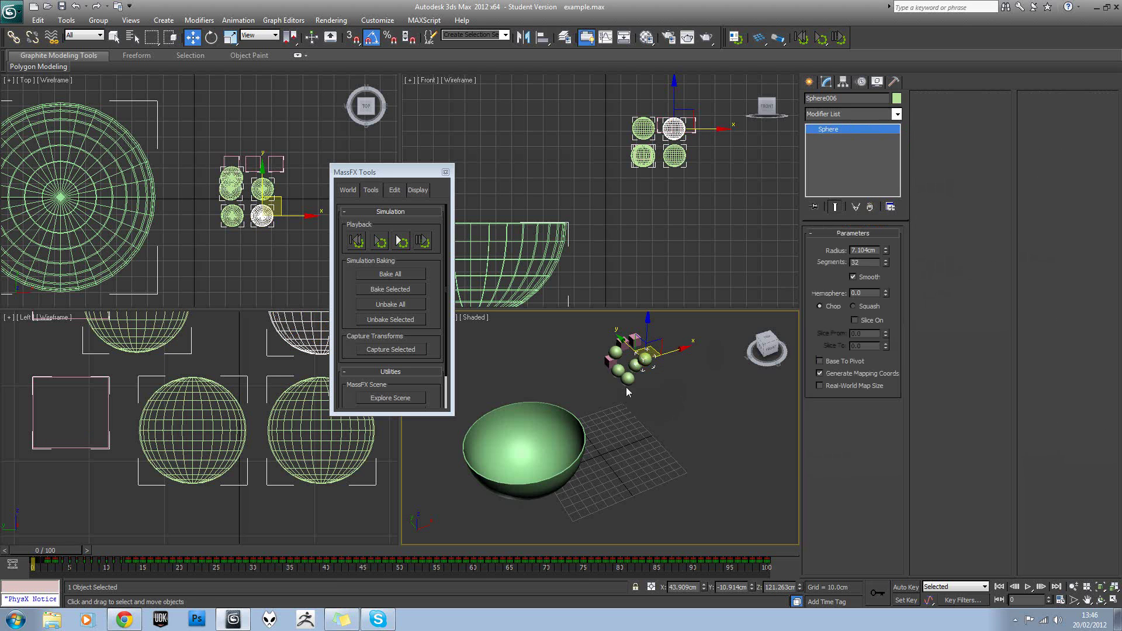
left_click(627, 379)
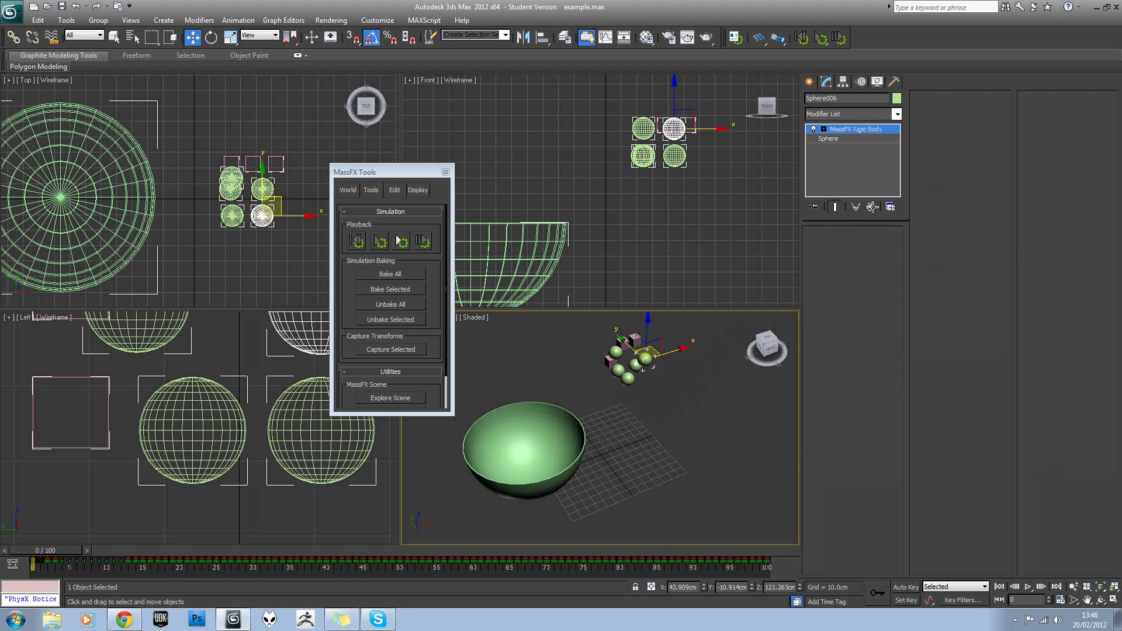
left_click(871, 206)
left_click(547, 437)
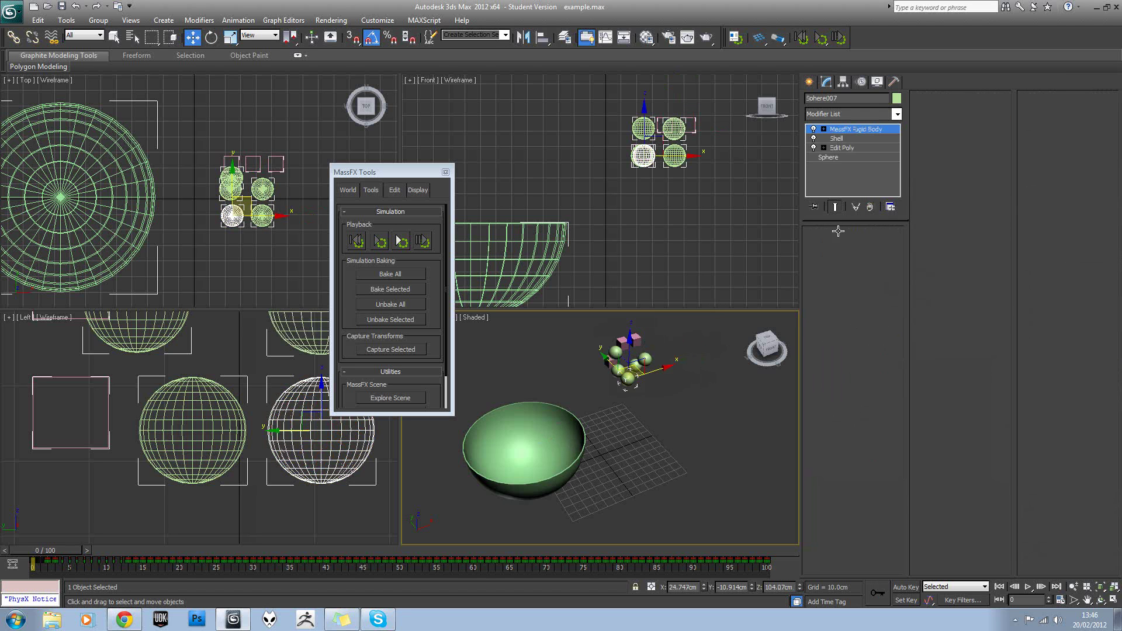
left_click(870, 208)
left_click(655, 479)
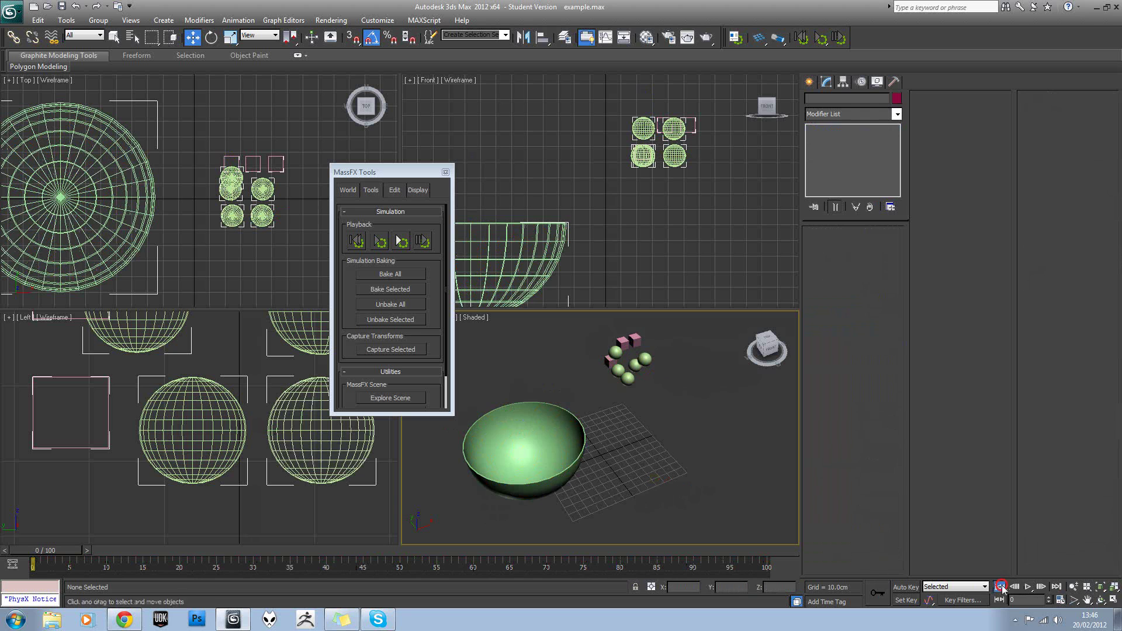
Replay the keyframed animation, stop it at frame 44, and check the time configuration without changing it
left_click(1029, 587)
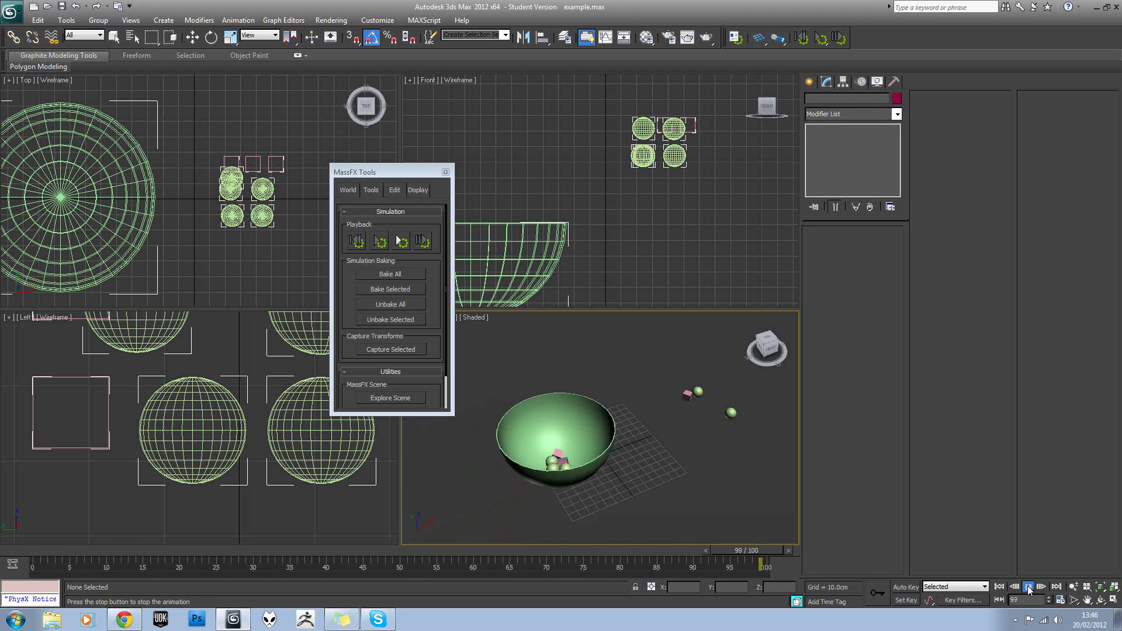
left_click(1029, 588)
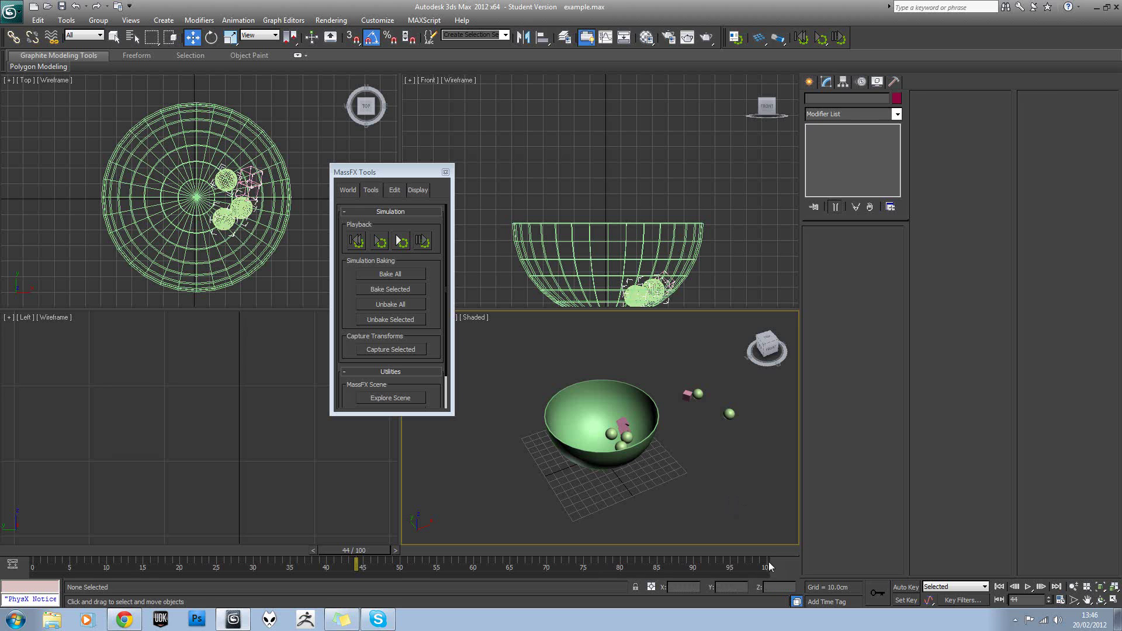
left_click(1058, 600)
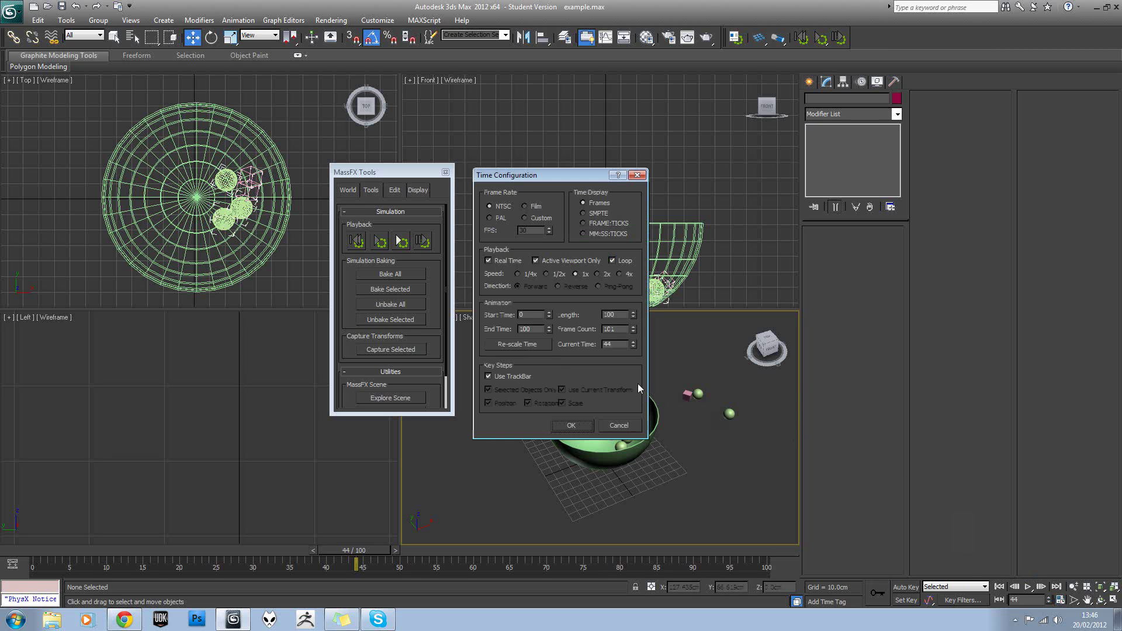
left_click(616, 426)
Reopen the example.max scene and set the animation end time to 300 frames
left_click(10, 10)
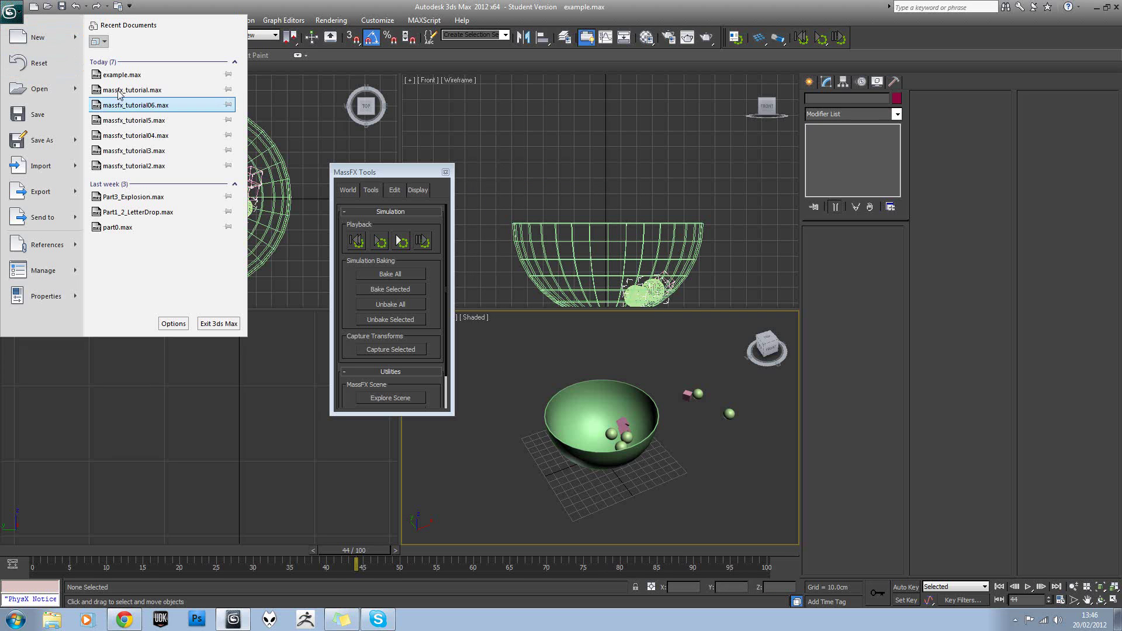
left_click(163, 77)
left_click(572, 349)
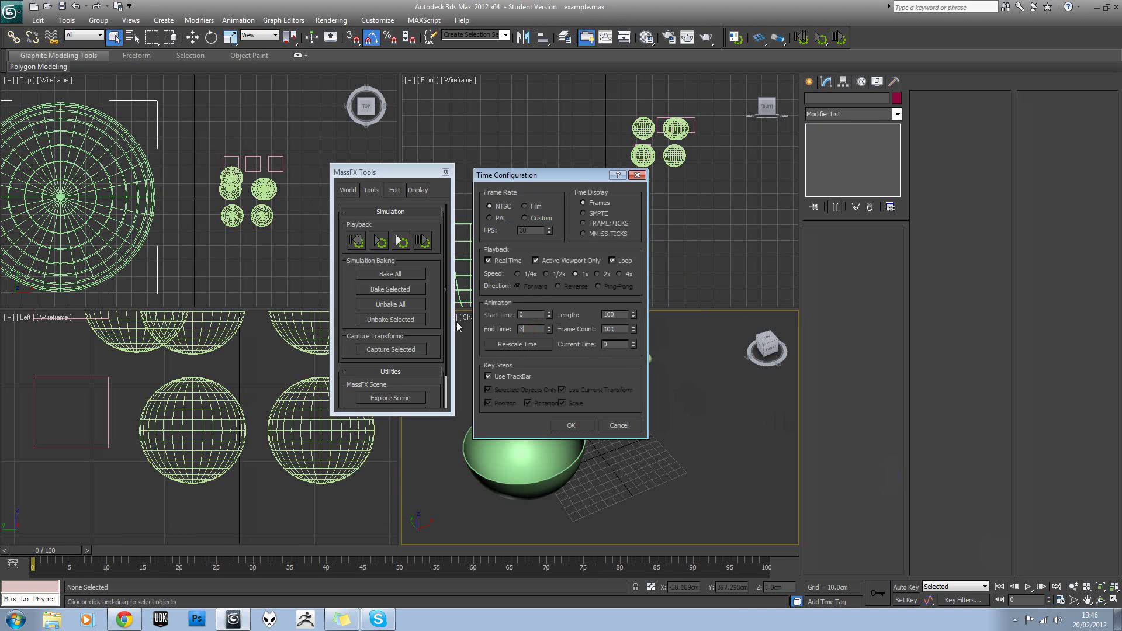
left_click(572, 425)
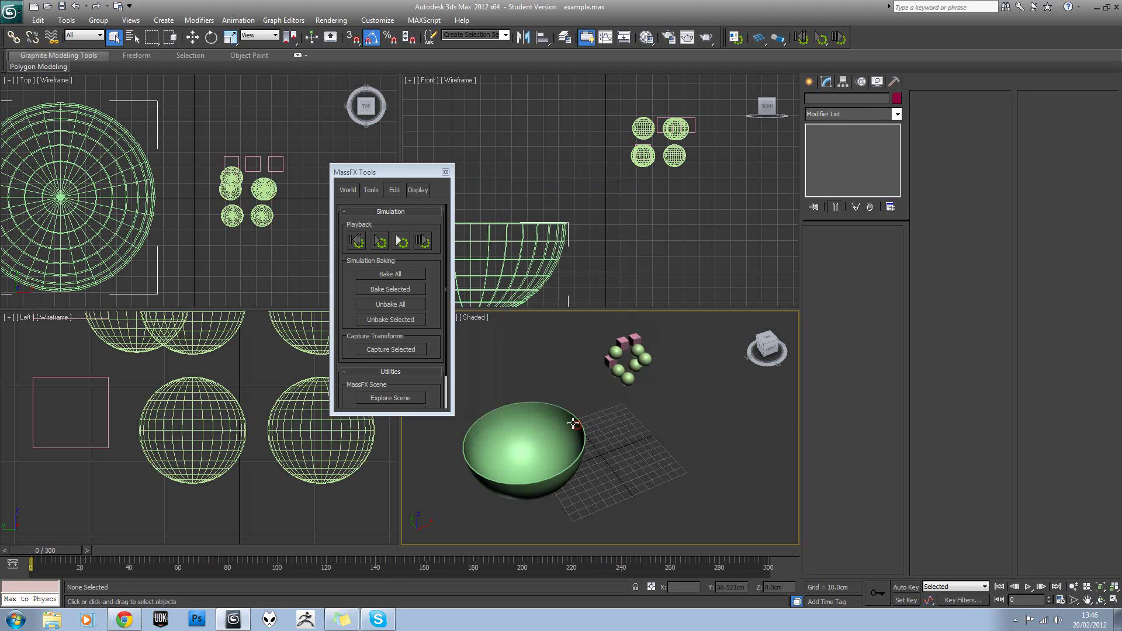
Bake the simulation for all rigid bodies and play the result, stopping at frame 192
left_click(374, 273)
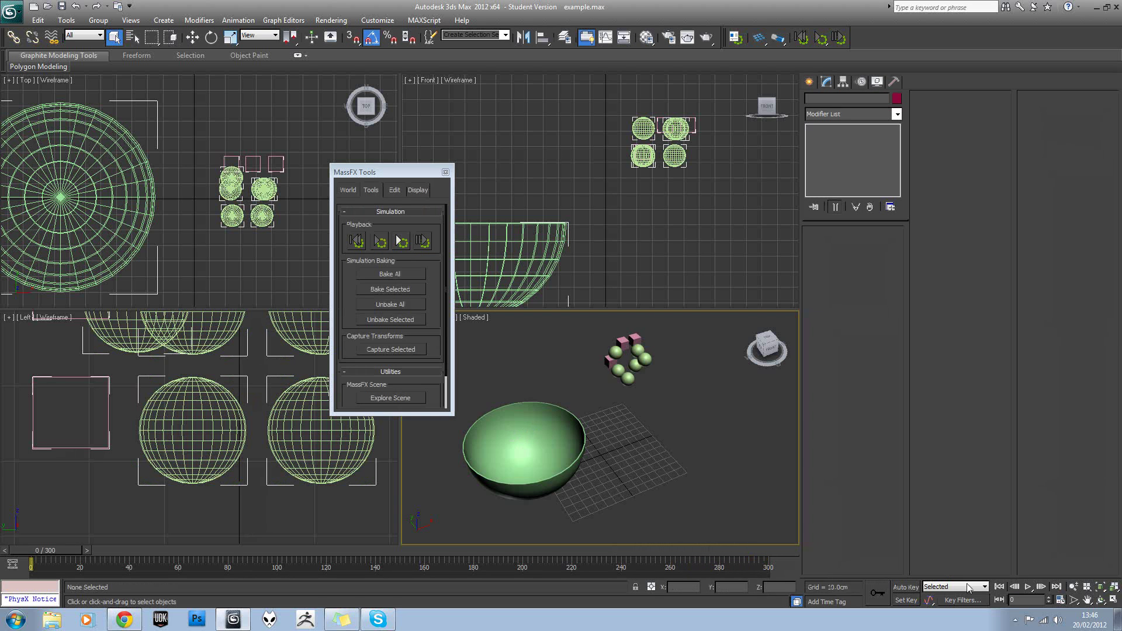
left_click(1027, 586)
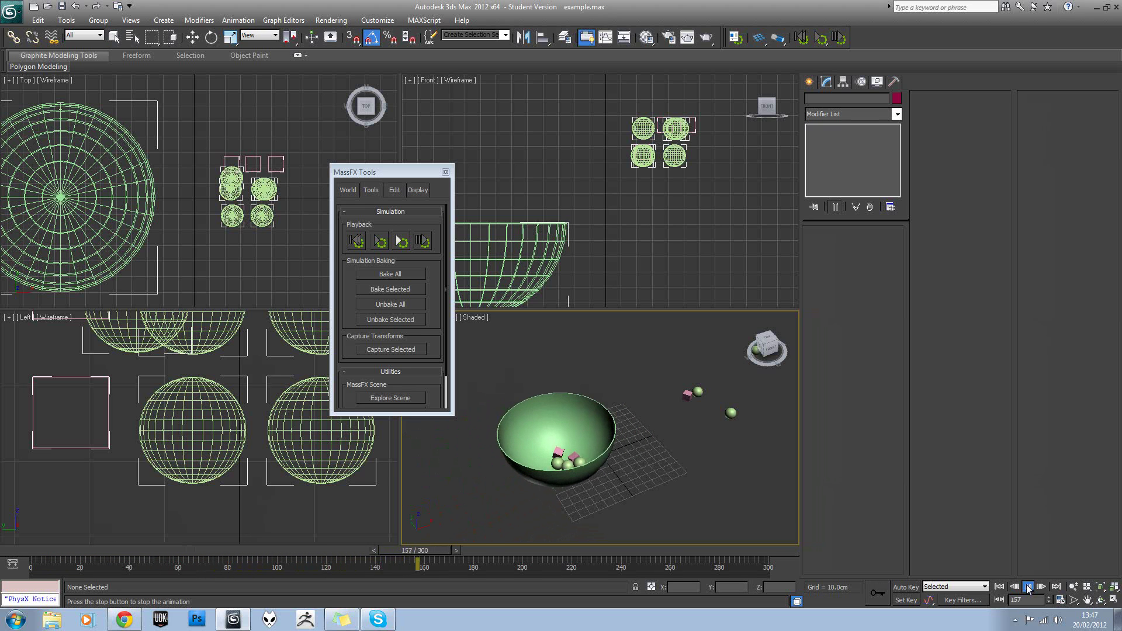
left_click(1028, 587)
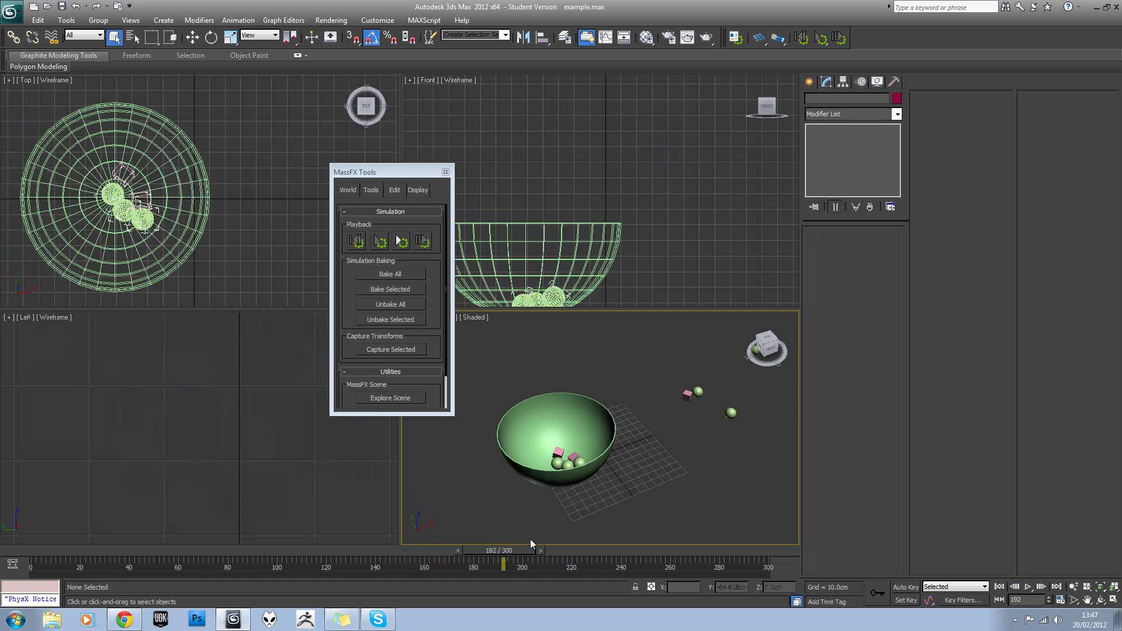
Inspect the keyframes of a small sphere lying outside the bowl and select the pink box resting beside another sphere
left_click(732, 413)
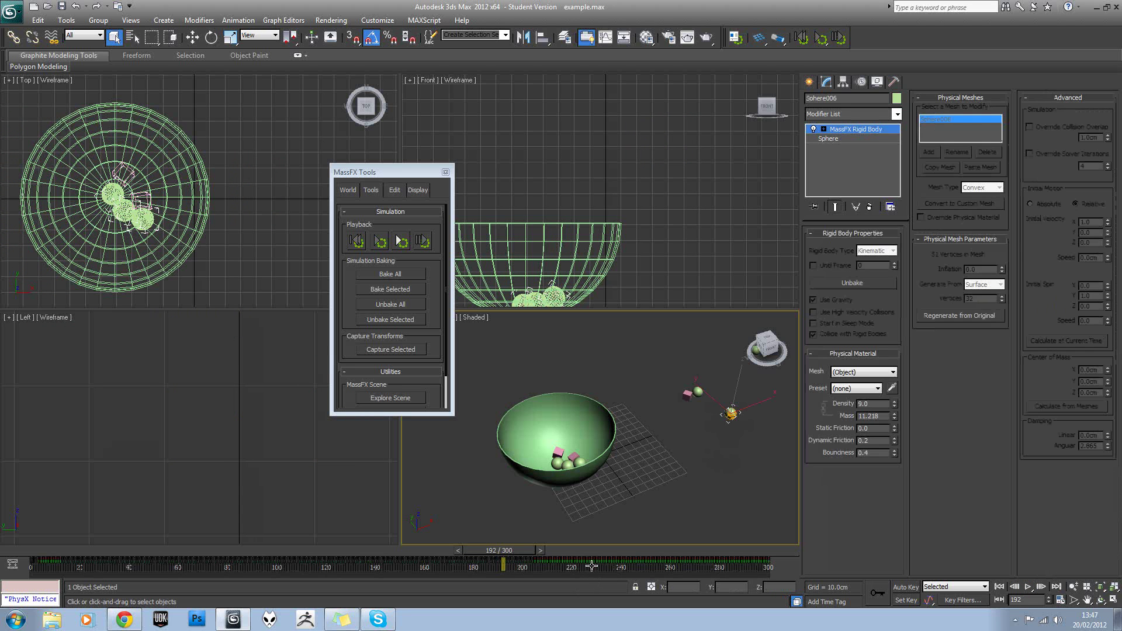
middle_click_drag(619, 425, 596, 427)
scroll(610, 439, "up", 8)
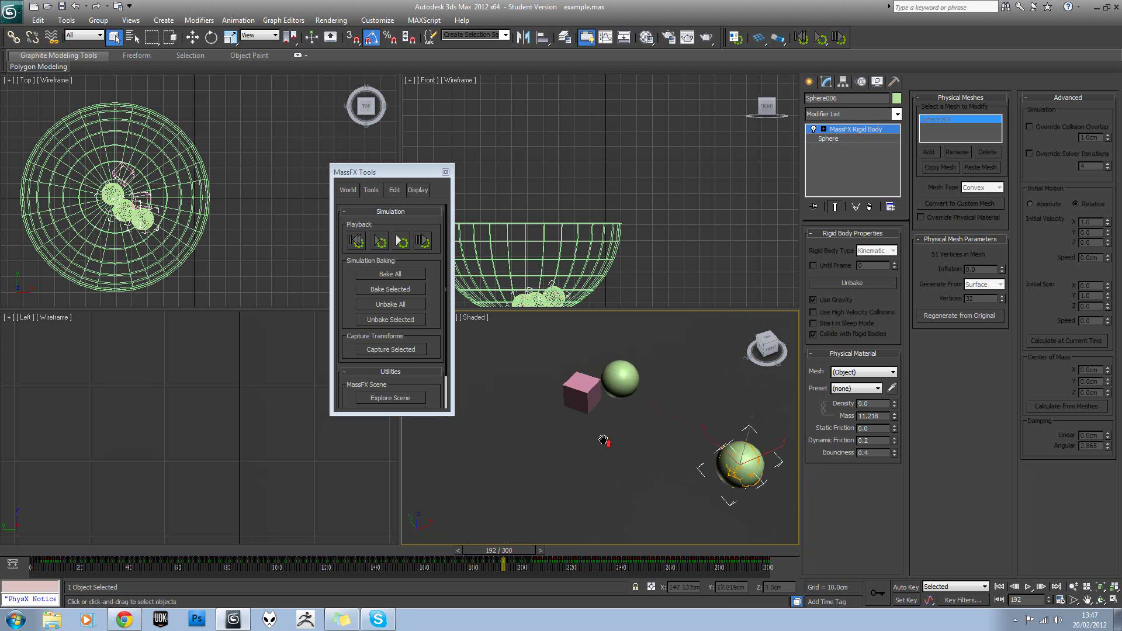
left_click(582, 378)
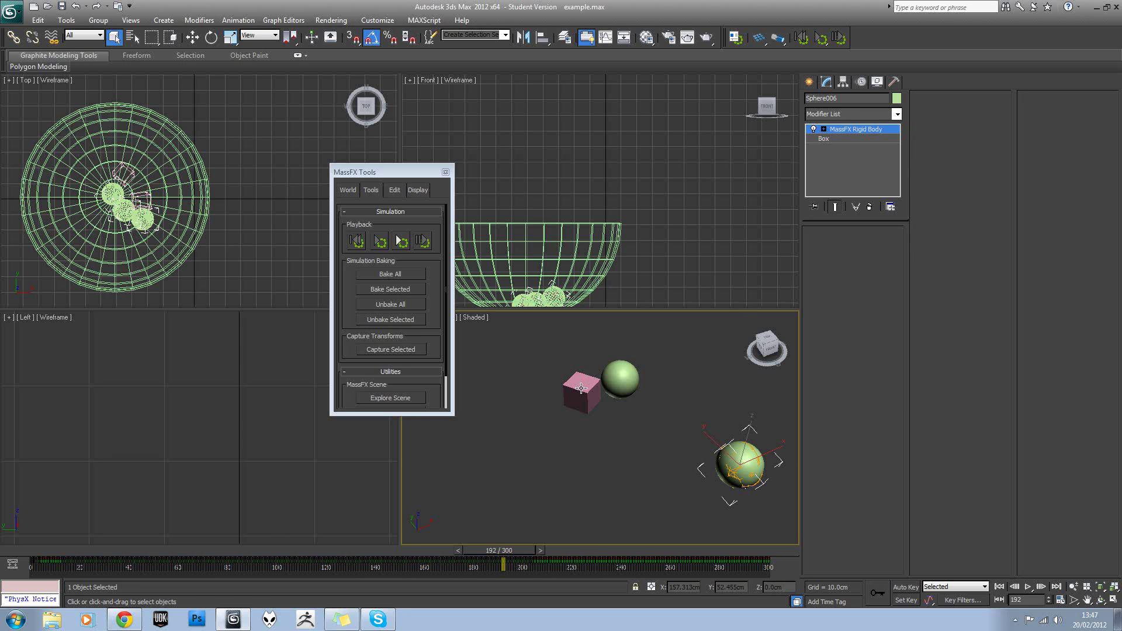
Draw a box over the fallen pink box in the Top view, about 10.6 by 11.1 cm and 9.3 cm high
left_click(808, 82)
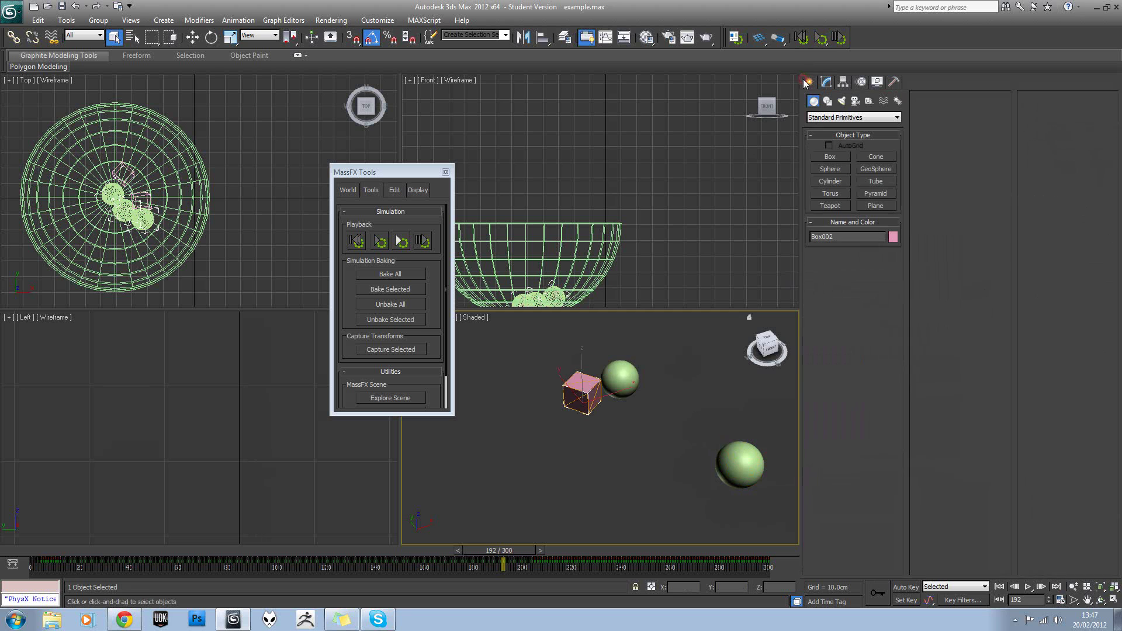
scroll(564, 459, "up", 1)
scroll(585, 456, "down", 2)
scroll(600, 434, "up", 3)
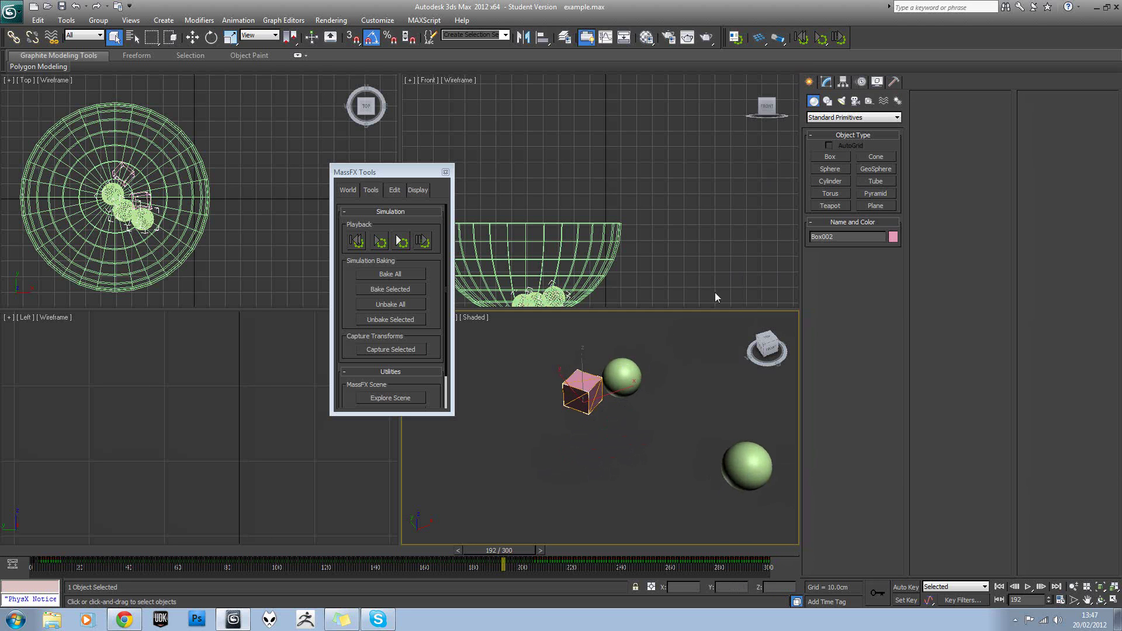
left_click(831, 157)
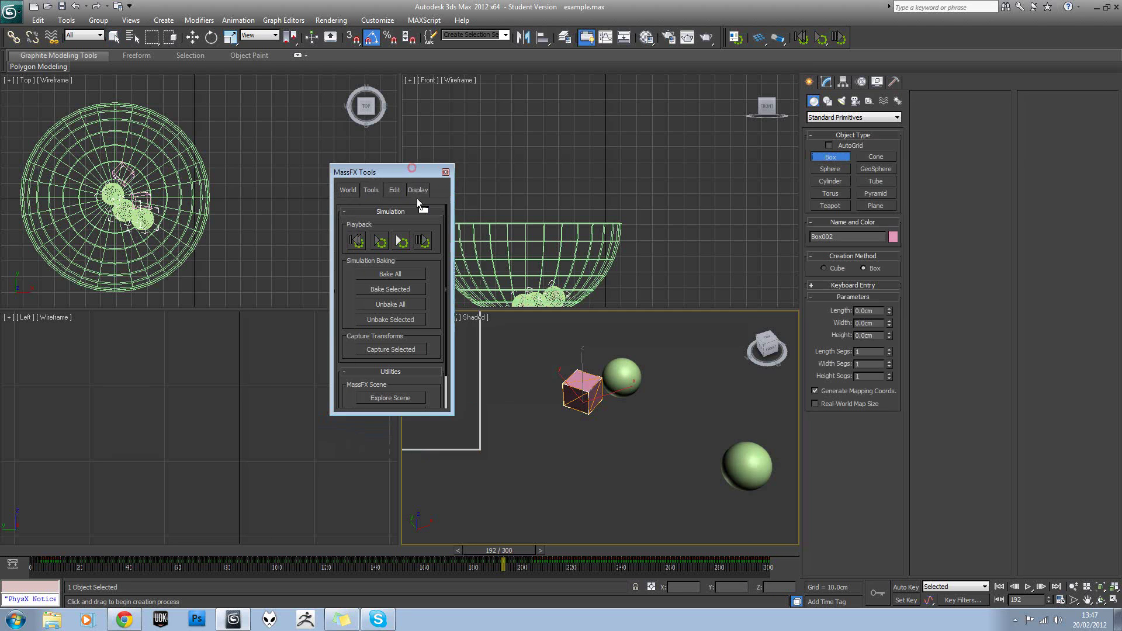
scroll(199, 189, "down", 5)
middle_click_drag(207, 183, 175, 129)
scroll(230, 244, "up", 8)
scroll(232, 223, "up", 8)
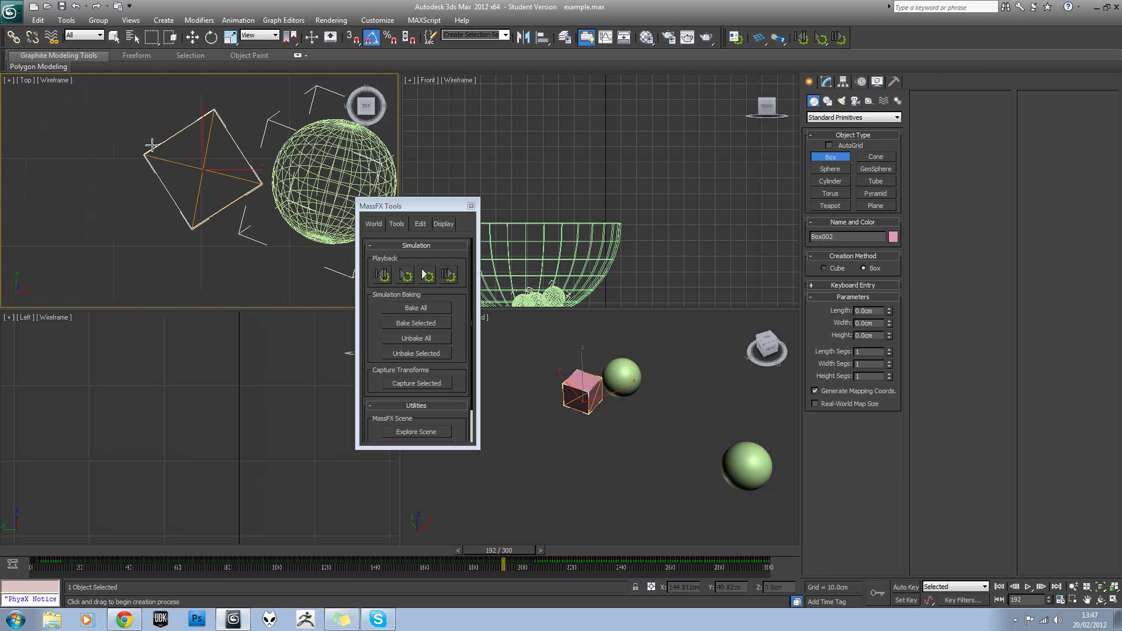
left_click_drag(147, 133, 246, 223)
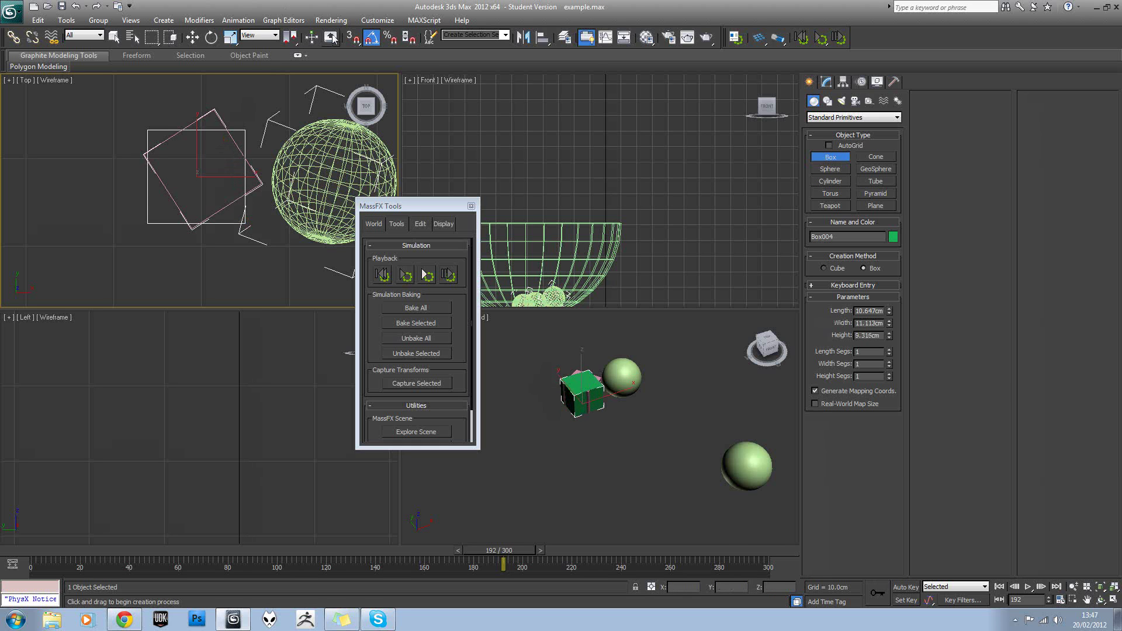
Rotate the new box about 35° to match the pink box, and reduce its length to 10.114 cm and width to 10.279 cm
left_click(215, 39)
left_click_drag(175, 215, 184, 234)
left_click(824, 83)
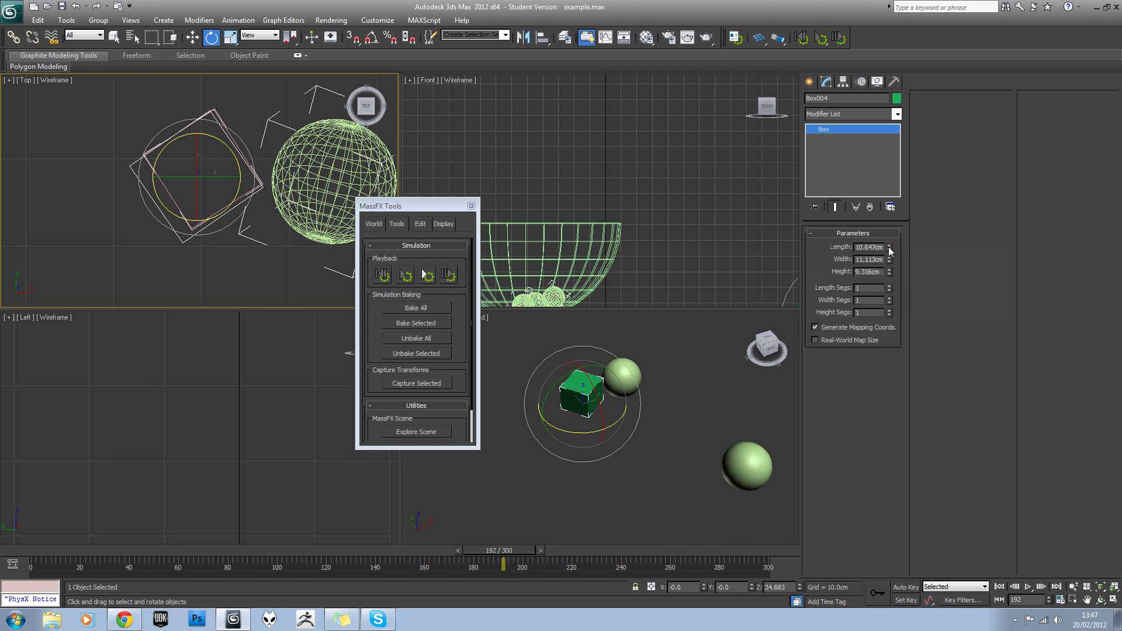
mouse_move(889, 251)
left_mouse_down()
mouse_move(889, 264)
mouse_move(893, 255)
left_mouse_up()
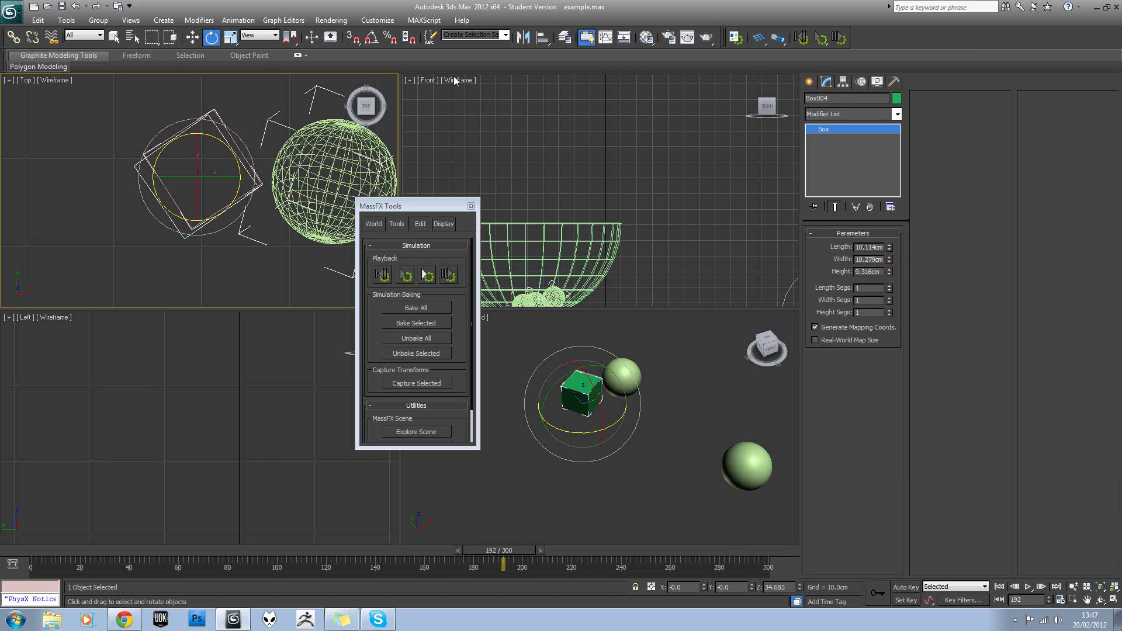
Move the green box in the Local coordinate system so it lines up with the pink box in the Top view
left_click(264, 35)
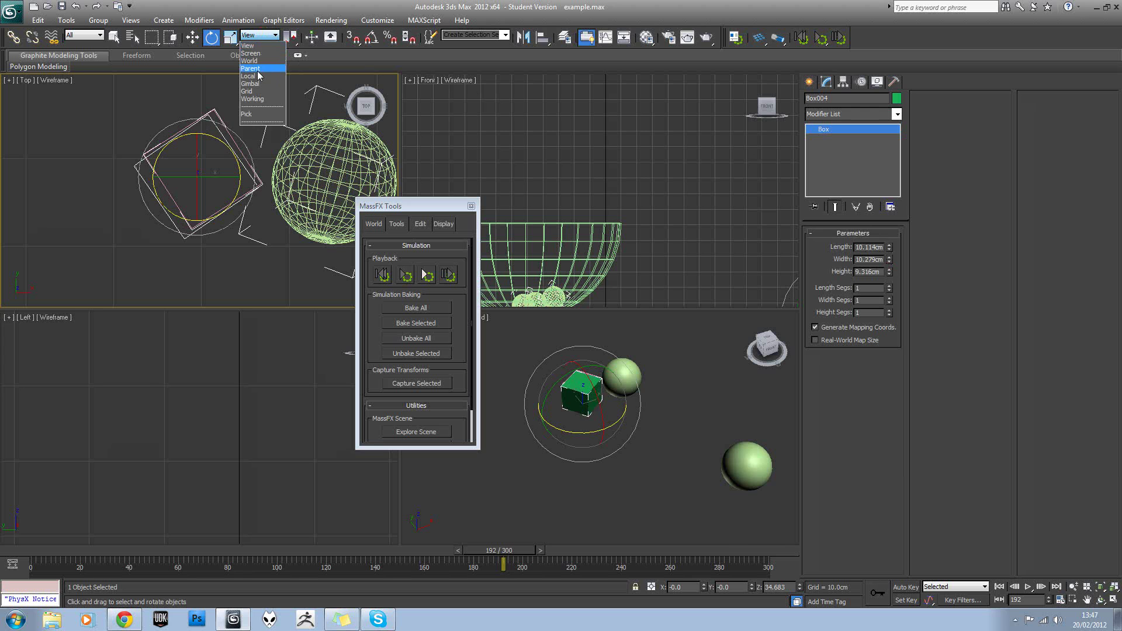
left_click(192, 36)
left_click(265, 35)
left_click(257, 76)
mouse_move(226, 157)
left_mouse_down()
mouse_move(235, 152)
mouse_move(211, 150)
left_mouse_up()
Frame the green box closely and add an Edit Poly modifier to it
middle_click(627, 466)
scroll(626, 465, "up", 1)
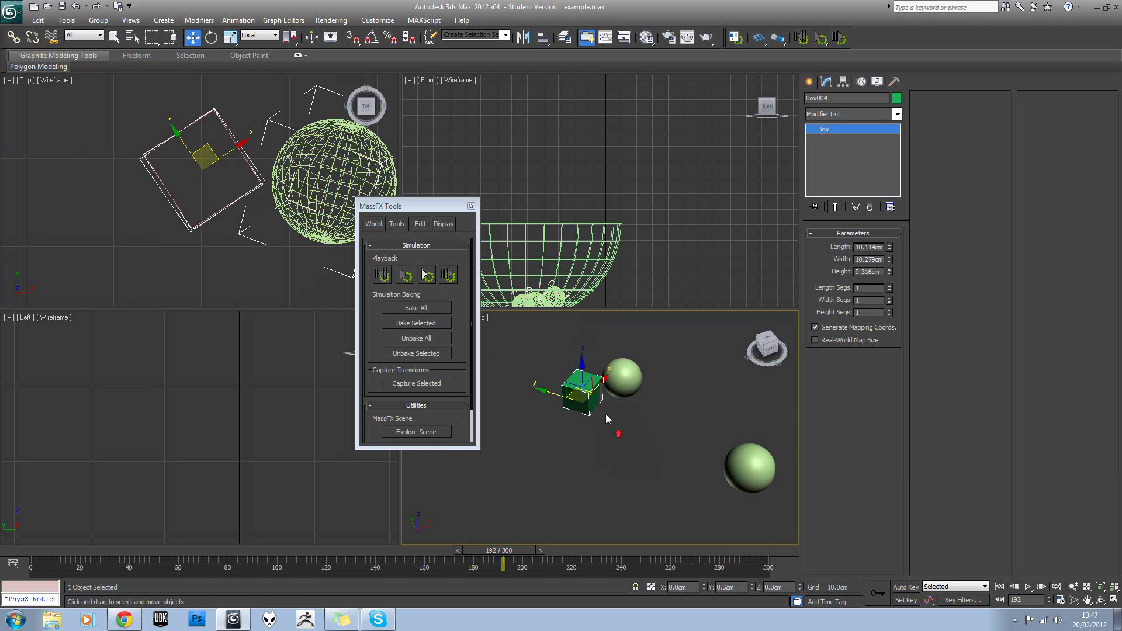
key("z")
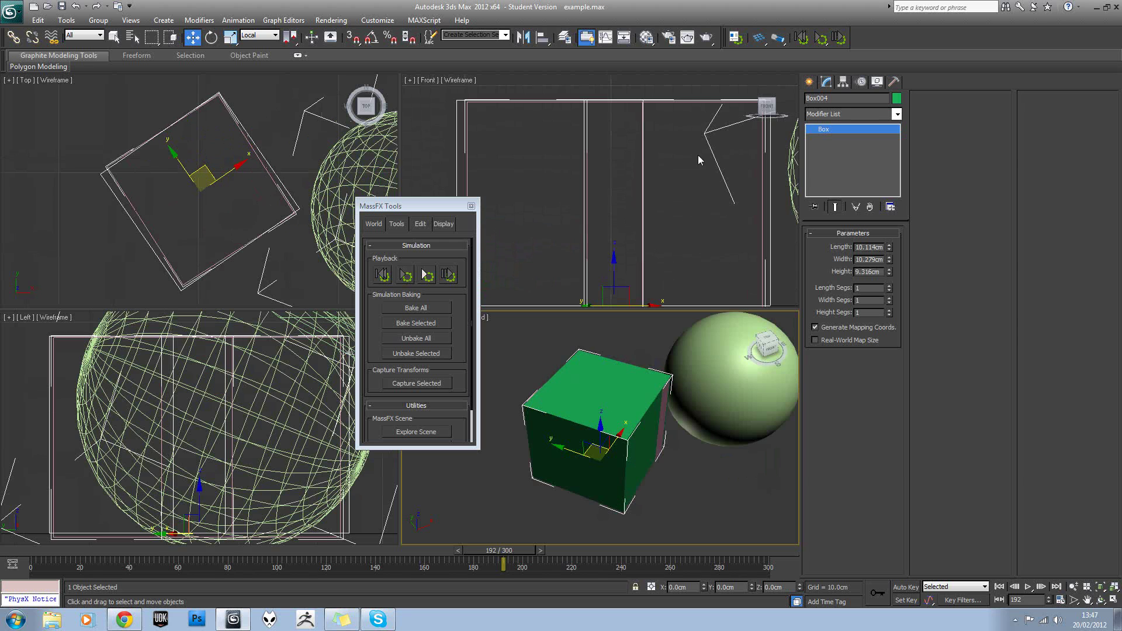
left_click(860, 117)
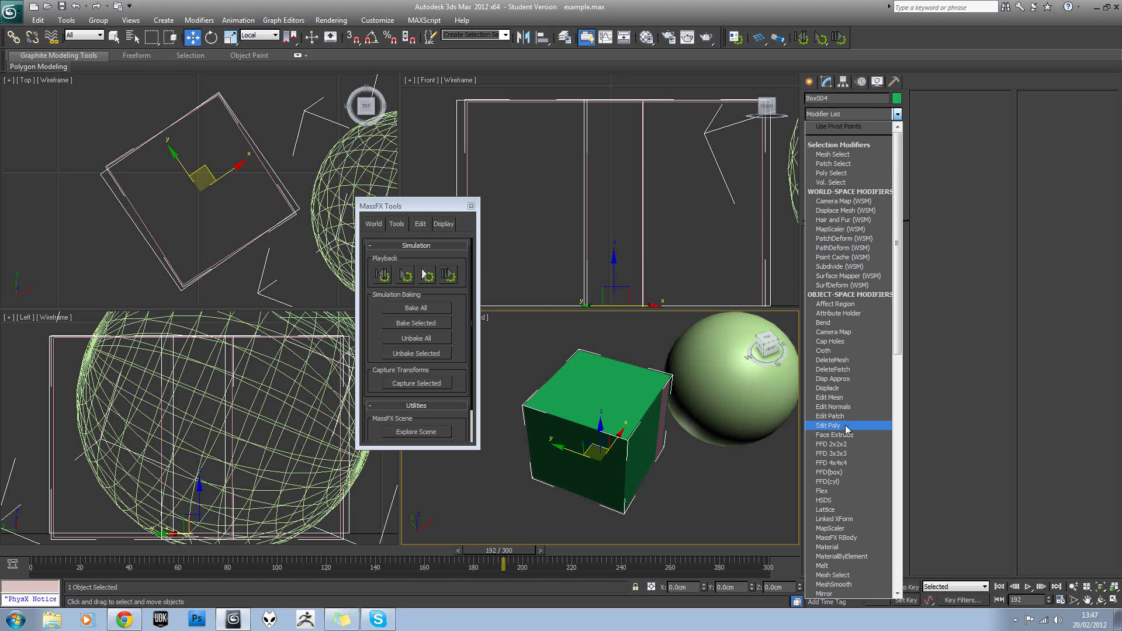
left_click(842, 425)
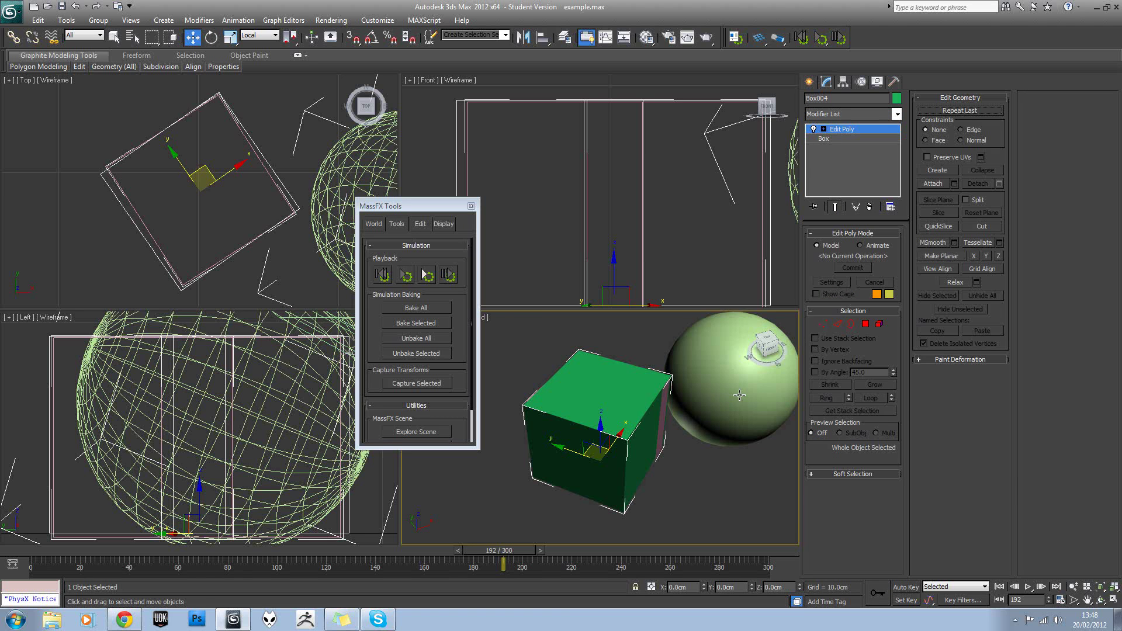
Insert supporting edge loops close to the green box's edges with Swift Loop, with edged faces displayed, and leave edge editing
key("F4")
mouse_move(79, 66)
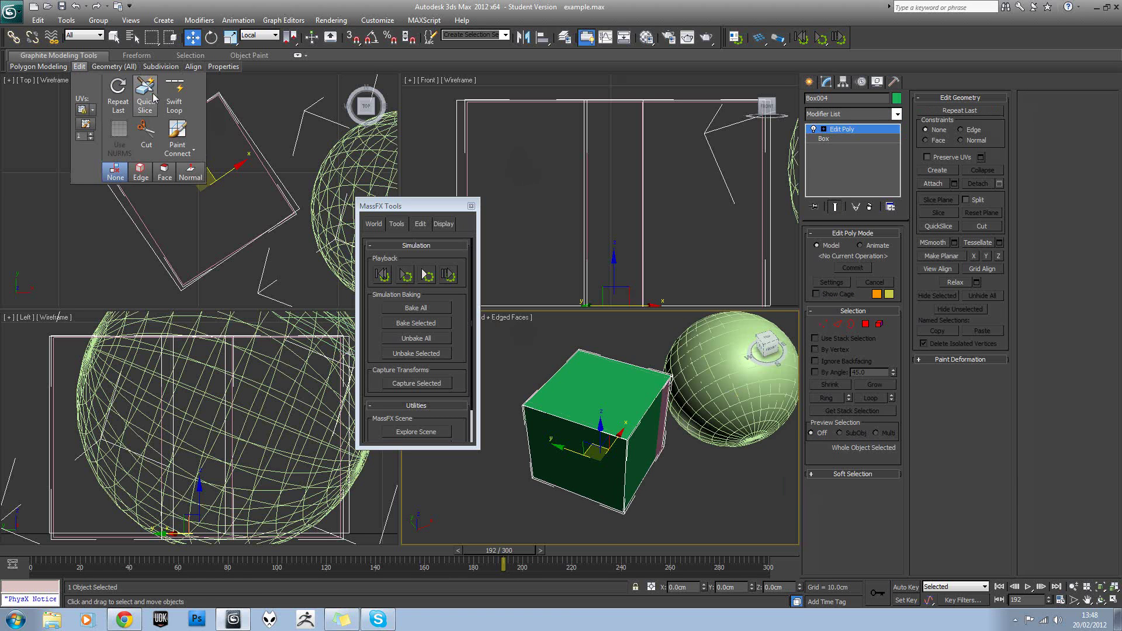
left_click(174, 99)
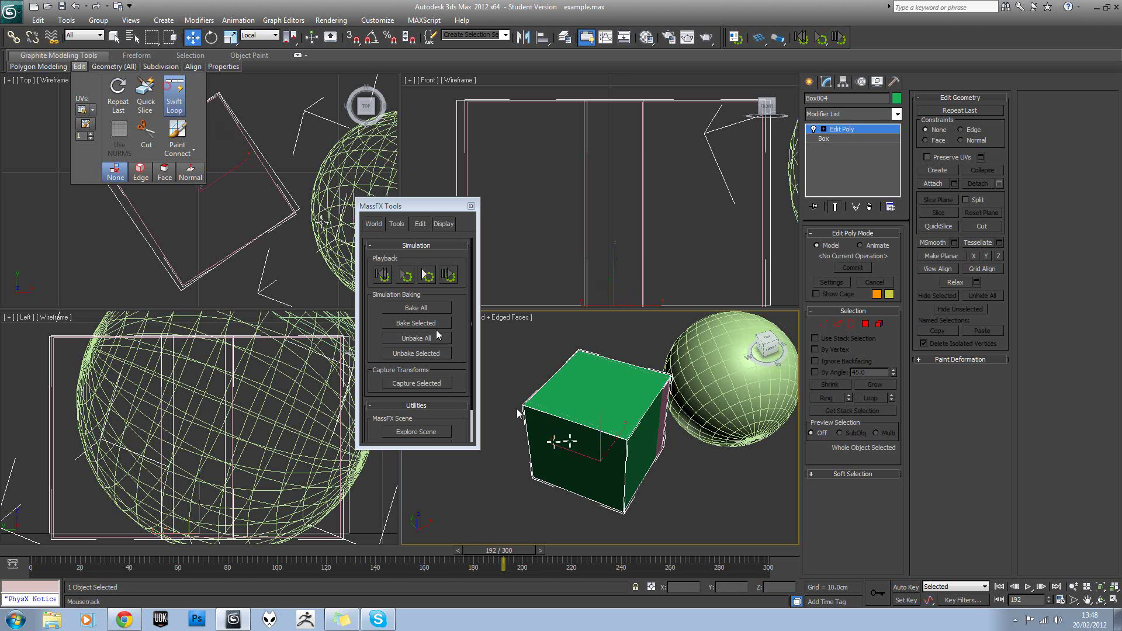
left_click(623, 437)
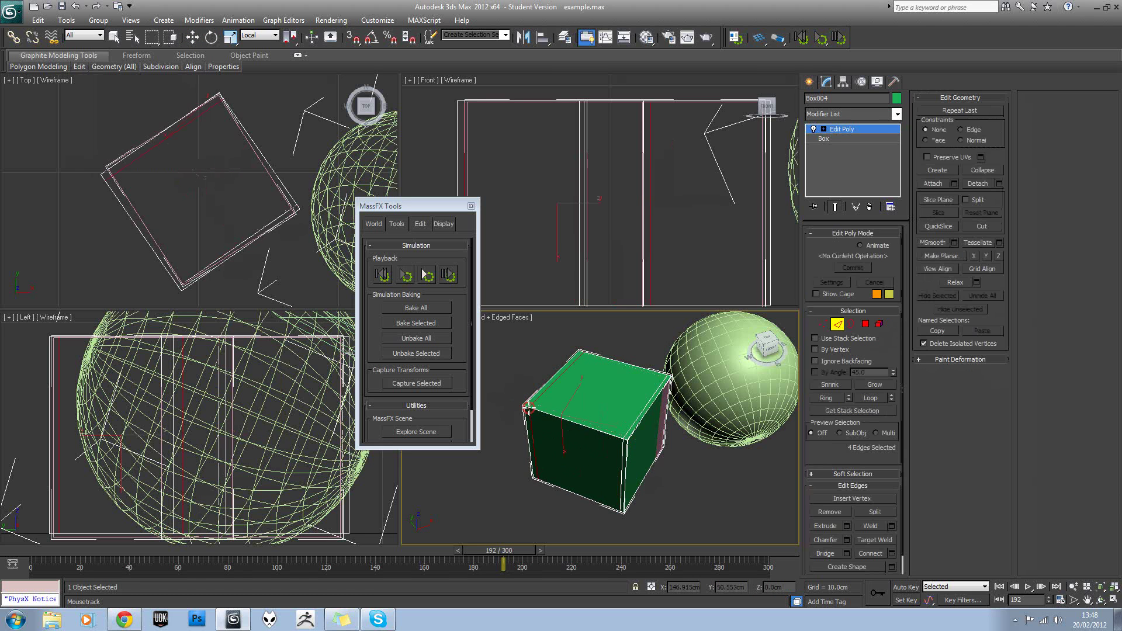
left_click(536, 465)
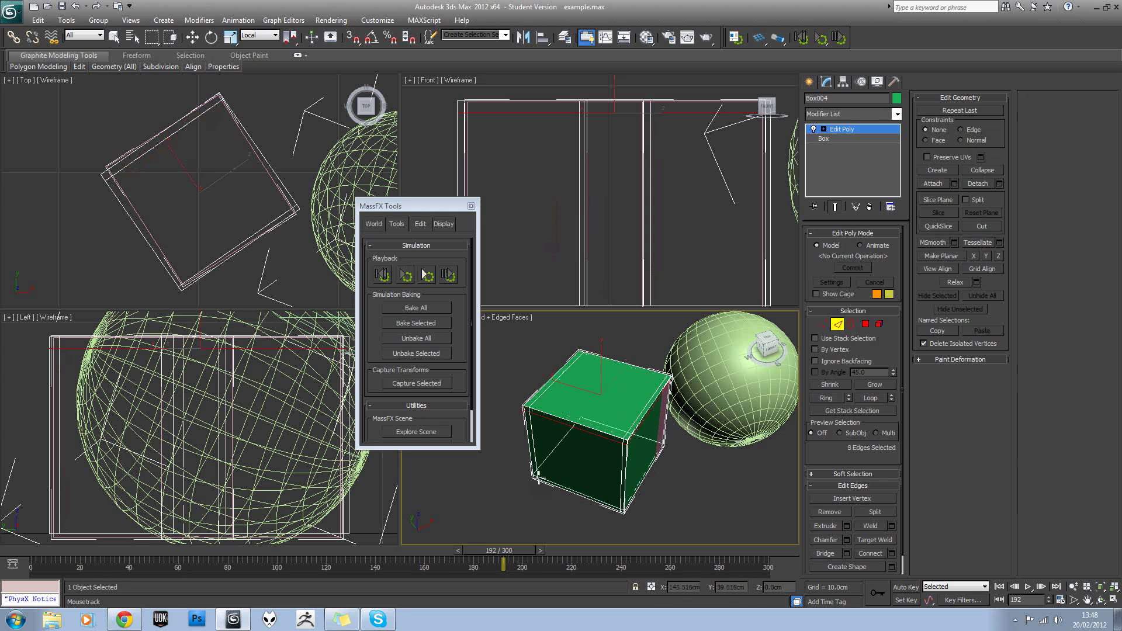
left_click(537, 474)
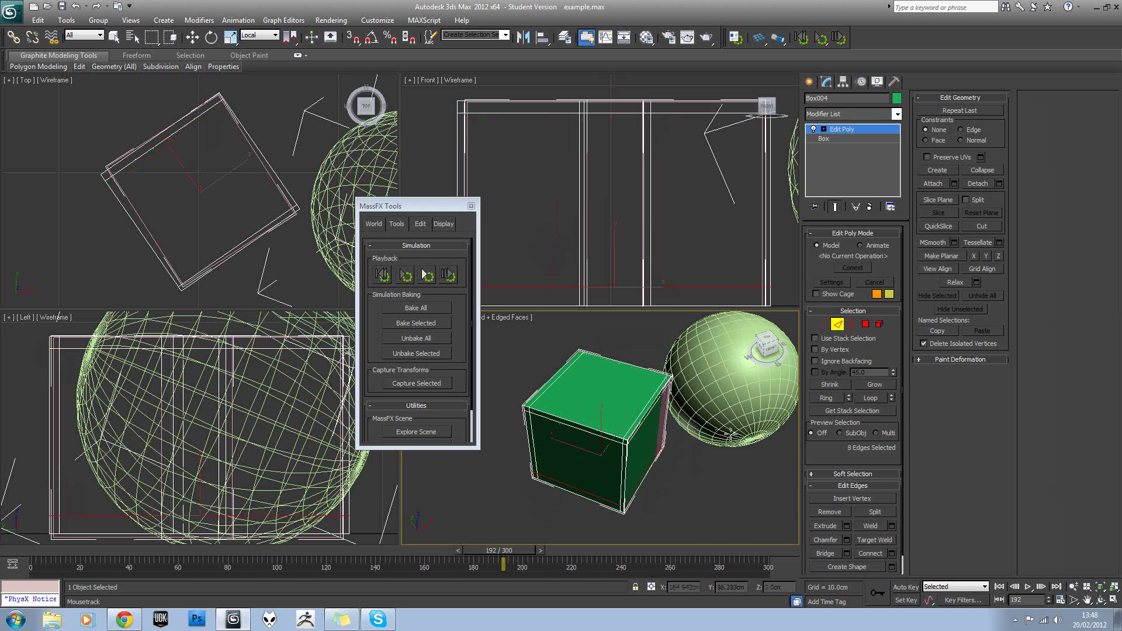
middle_click_drag(721, 436, 708, 412, "alt")
left_click(667, 415)
left_click(838, 326)
Add a TurboSmooth modifier with 2 iterations to the green box
left_click(896, 114)
scroll(847, 351, "down", 10)
left_click(835, 454)
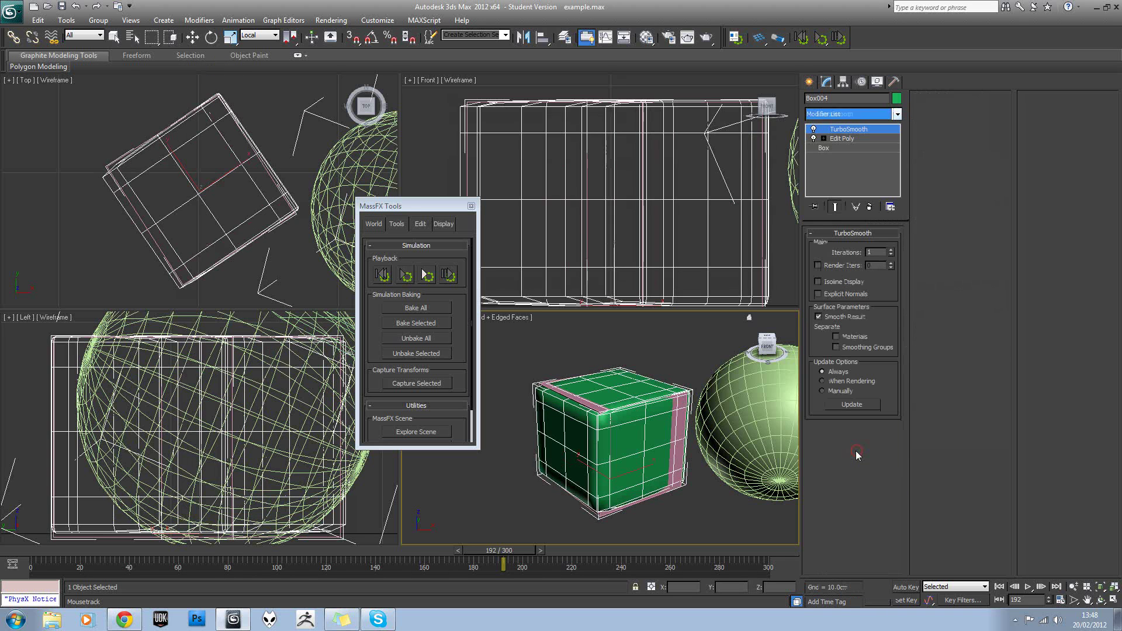
left_click(892, 249)
Examine the smoothed green box against the pink box in shaded display without edged faces
key("w")
middle_click_drag(665, 409, 672, 408, "alt")
key("F4")
left_click(692, 356)
key("F3")
key("F3")
left_click(643, 424)
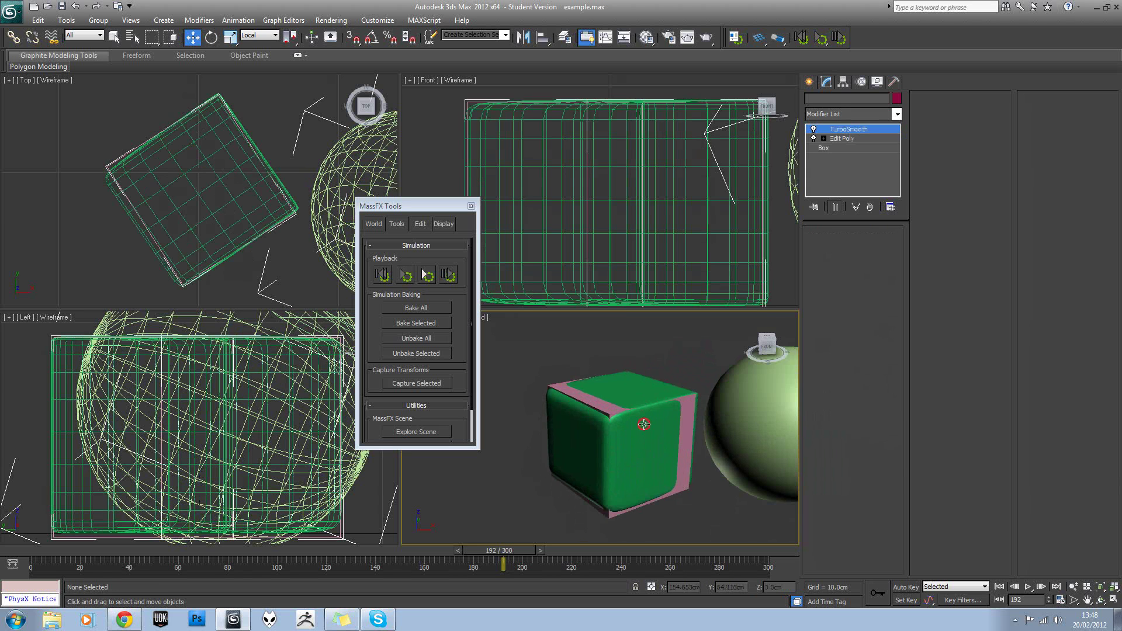
mouse_move(645, 425)
middle_mouse_down("alt")
mouse_move(747, 433)
mouse_move(644, 454)
mouse_move(665, 461)
middle_mouse_up("alt")
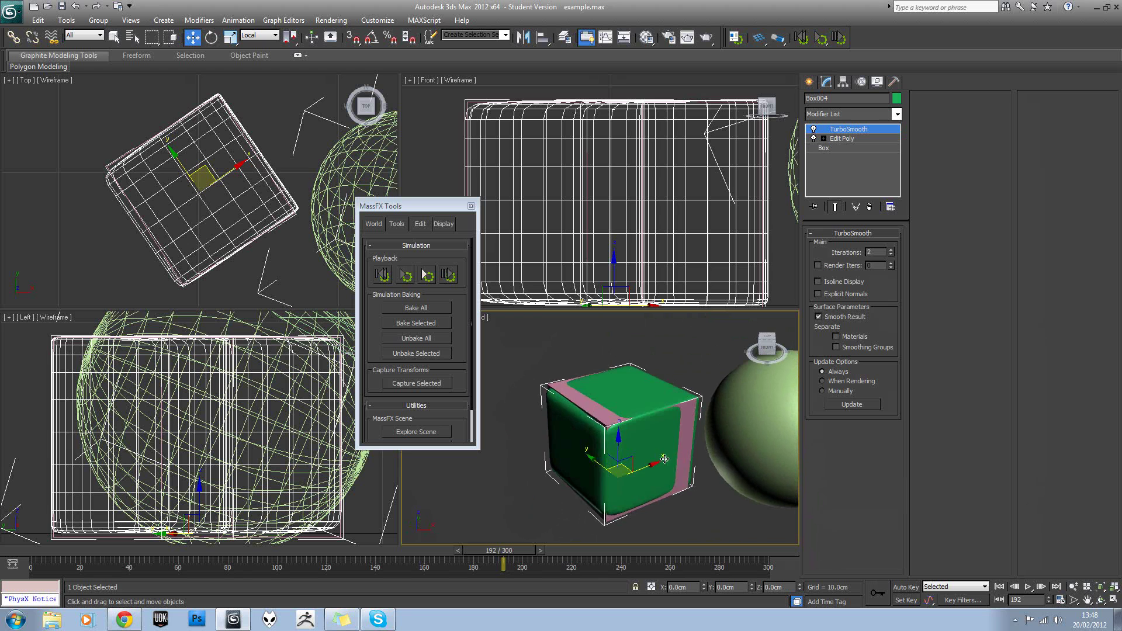
middle_click_drag(629, 425, 628, 417, "alt")
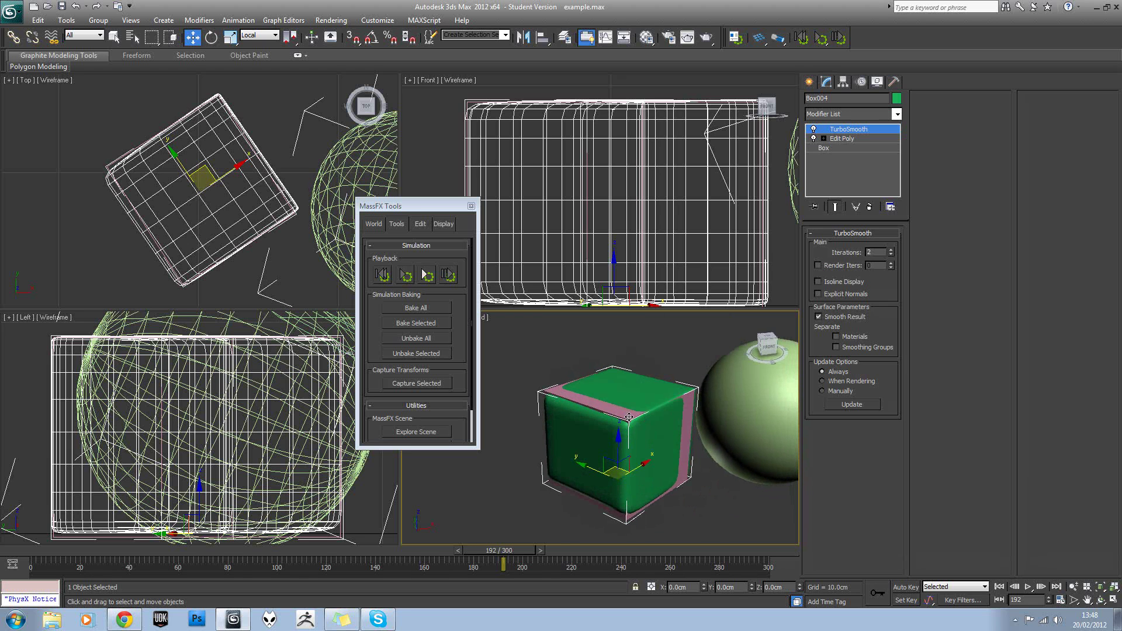
left_click(535, 372)
left_click(546, 399)
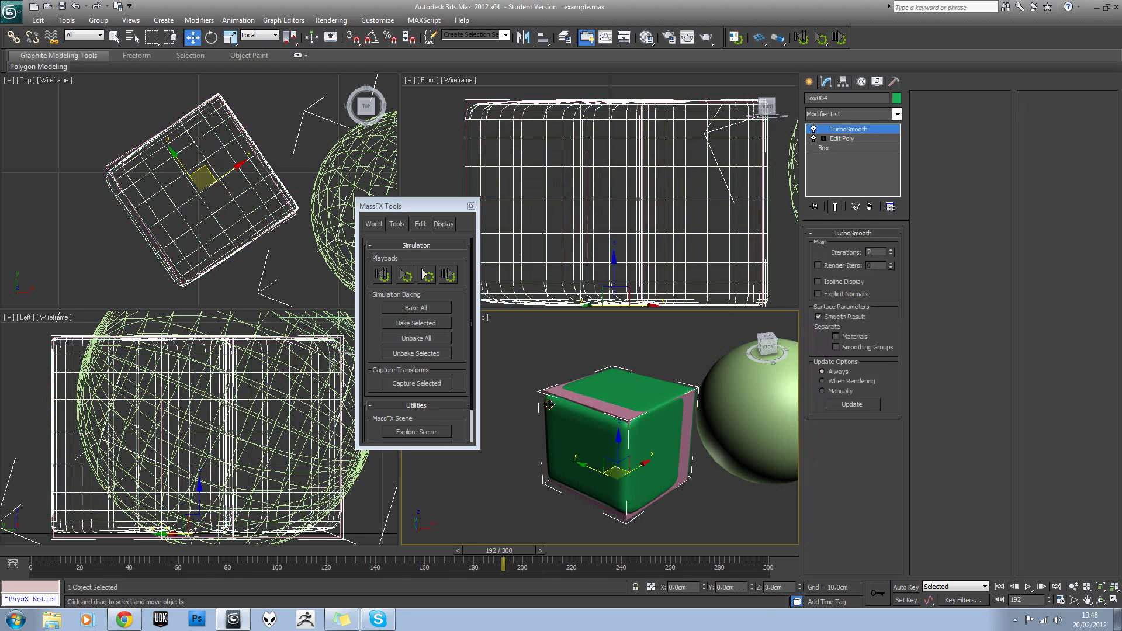
Link the green box to the pink box as its child, using wireframe display to reach the pink box
left_click(13, 37)
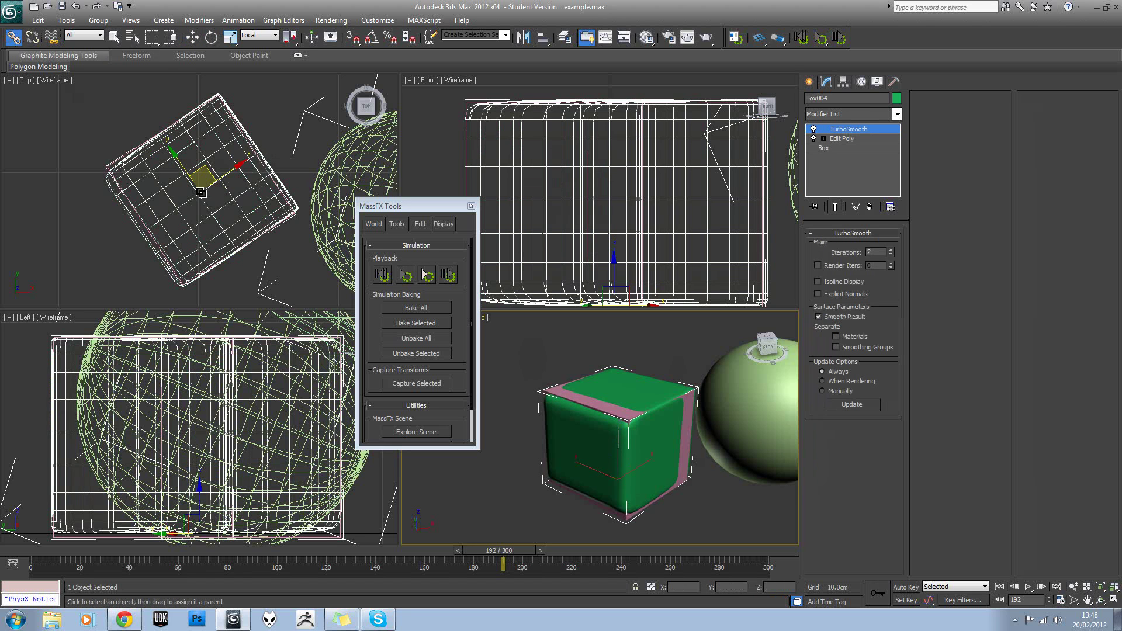
key("F3")
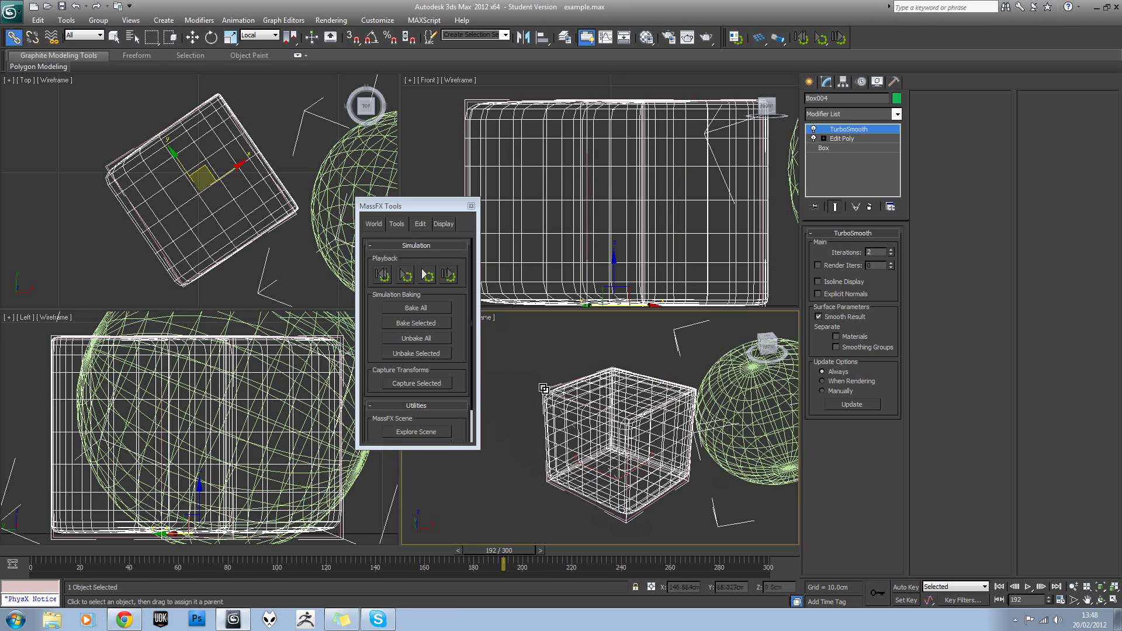
right_click(582, 352)
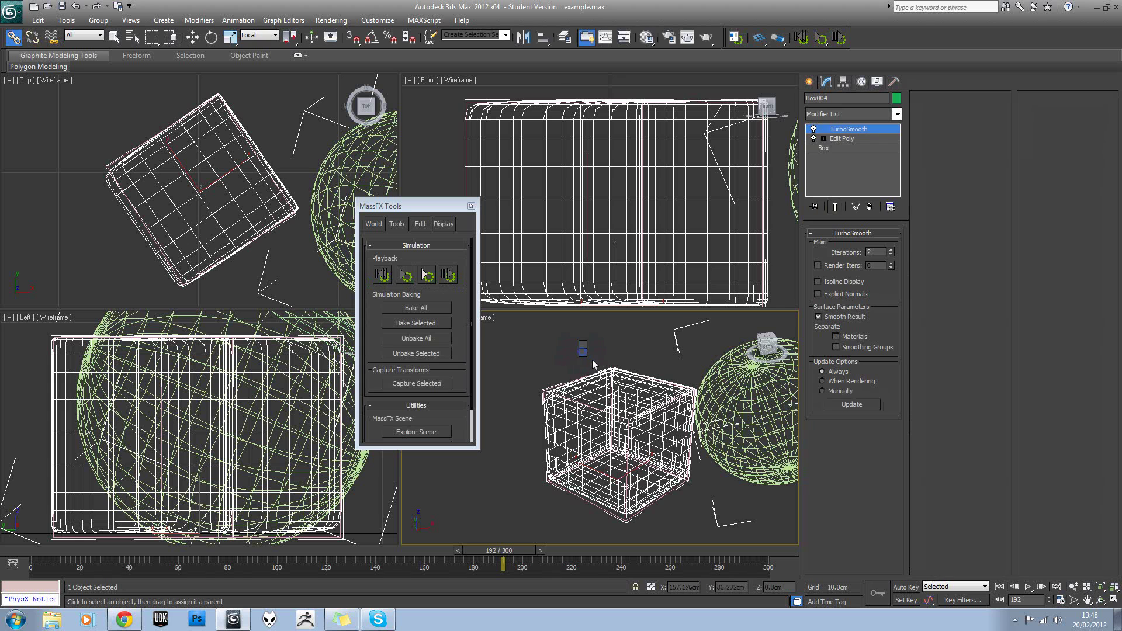
left_click(588, 360)
key("F3")
left_click(551, 364)
Scrub the animation back to frame 29 and check how the linked green box follows the pink box
left_click_drag(465, 559, 108, 547)
key("w")
scroll(534, 475, "up", 5)
scroll(643, 450, "down", 10)
scroll(599, 447, "up", 8)
Make the pink box inside the green box non-renderable and display it as a box in its object properties
left_click(610, 441)
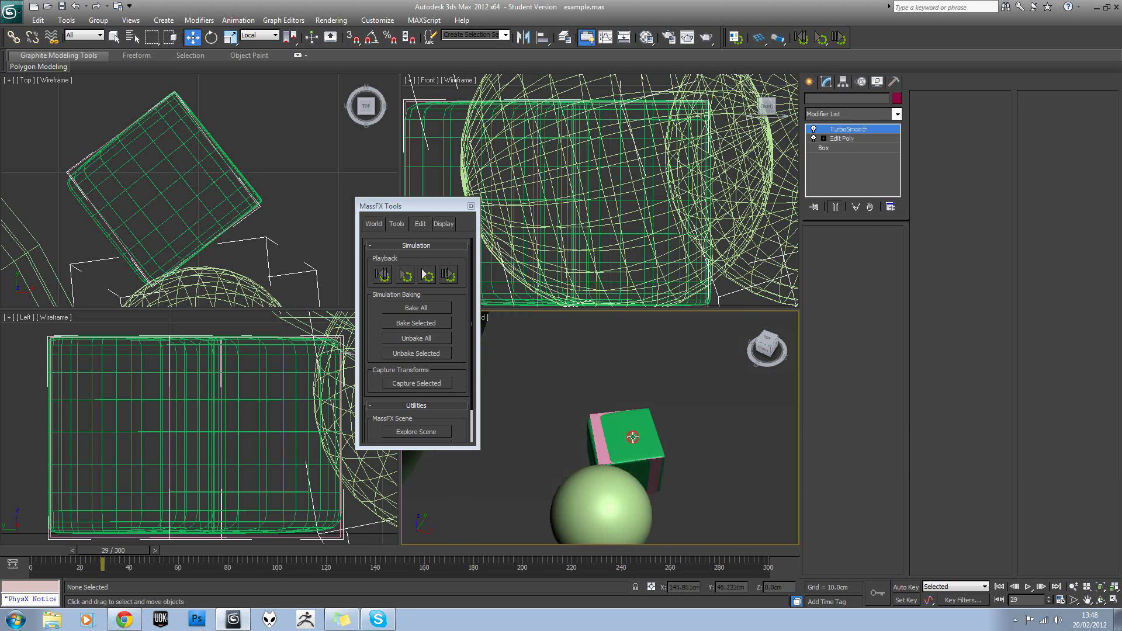
key("F3")
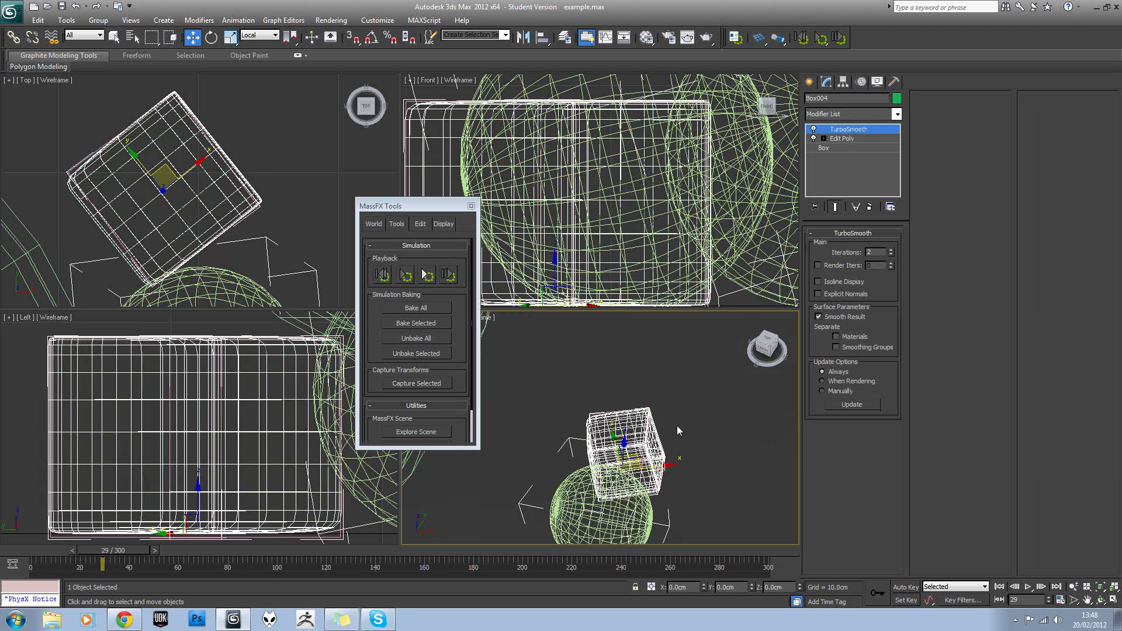
key("F3")
scroll(615, 434, "down", 5)
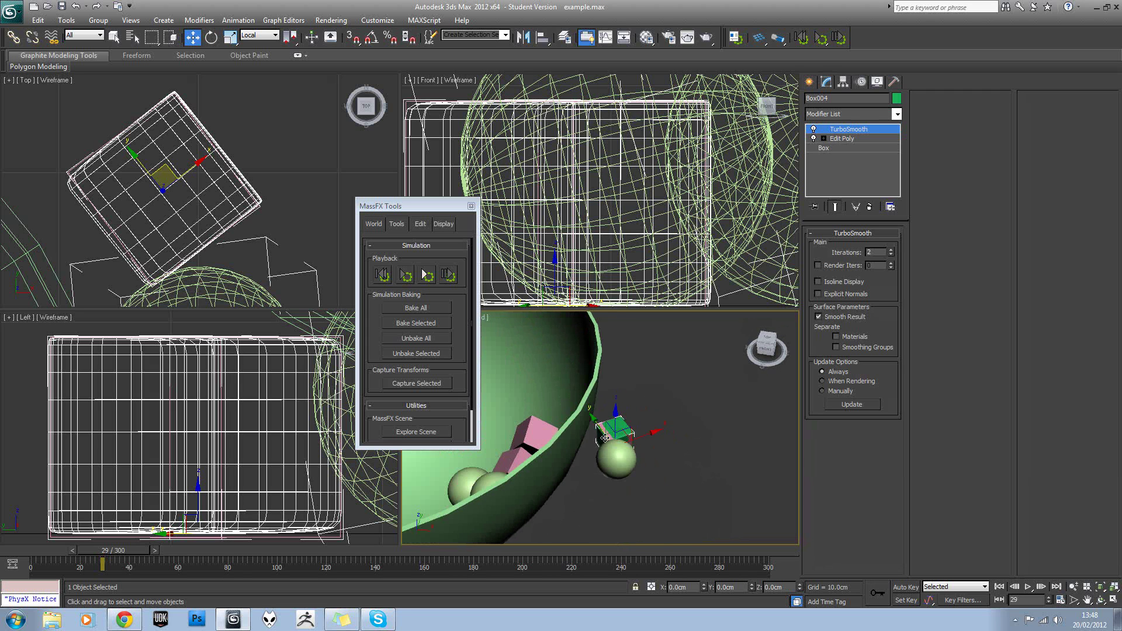
key("F3")
scroll(609, 437, "up", 5)
left_click(595, 416)
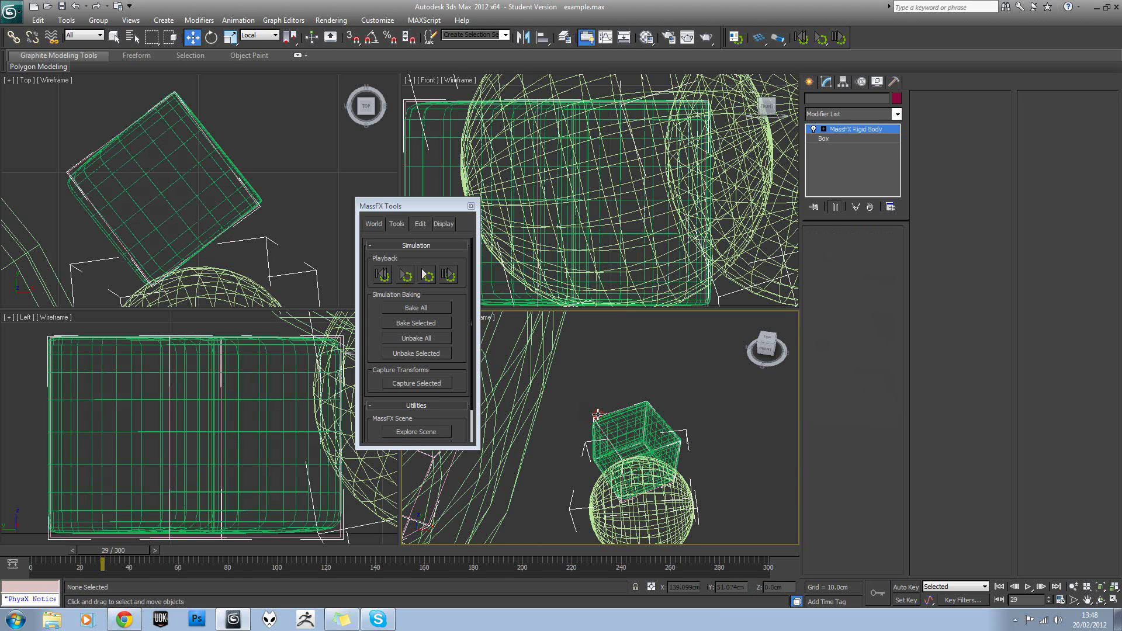
left_click(596, 415)
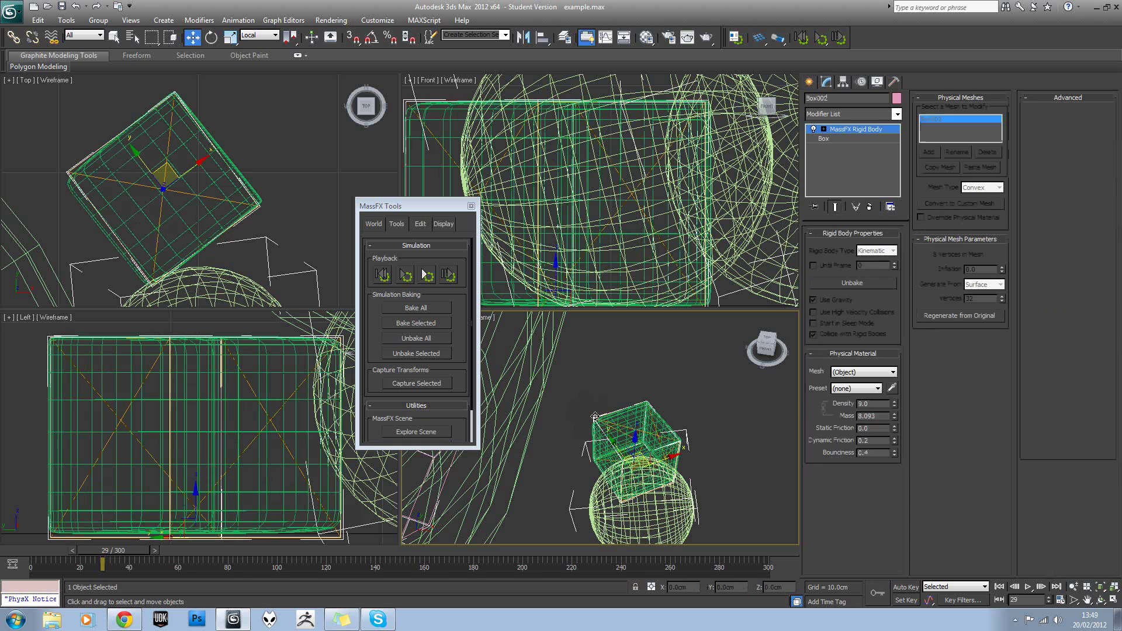
key("F3")
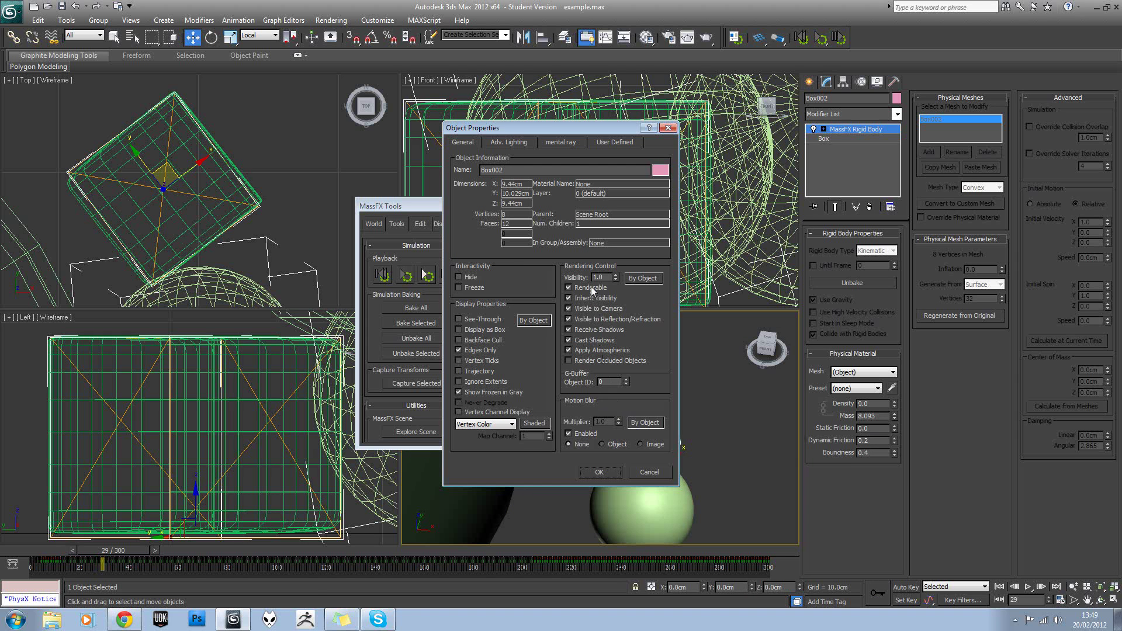
left_click(569, 287)
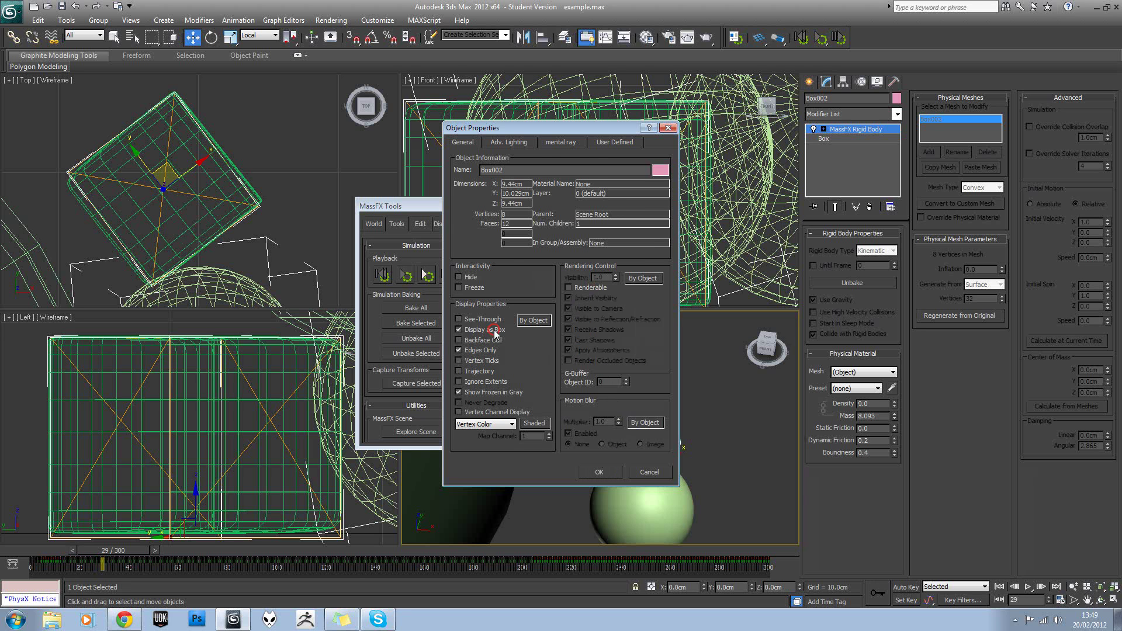
left_click(599, 471)
Play the animation from the first frame with the bowl in view, and scrub back to frame 3
left_click(678, 391)
left_click(1000, 586)
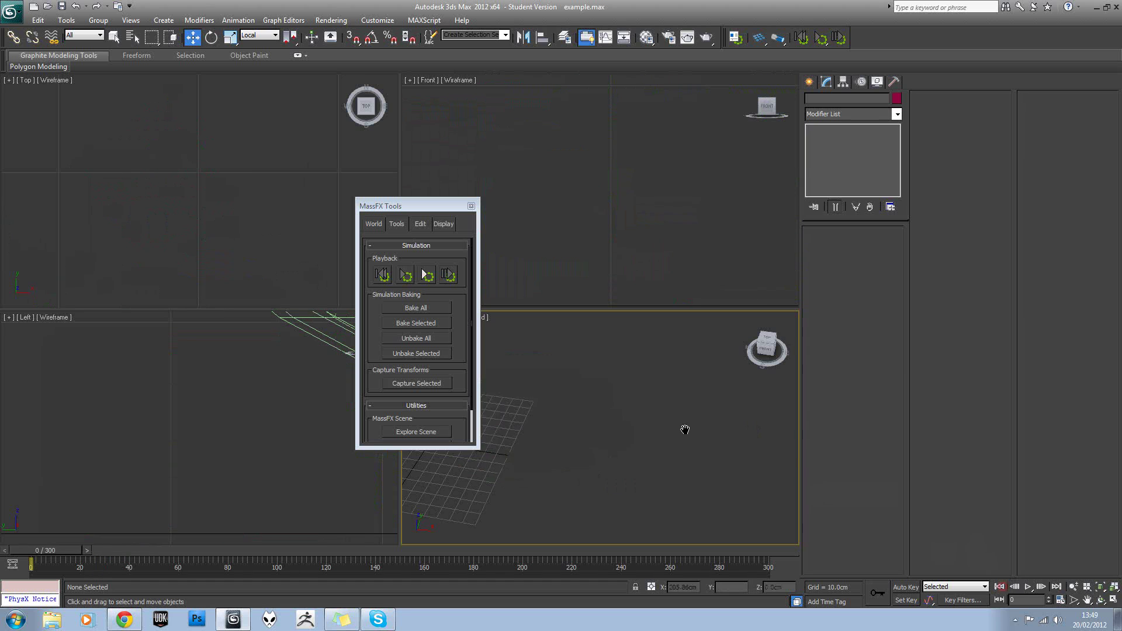
left_click(1030, 588)
middle_click_drag(781, 487, 642, 463, "alt")
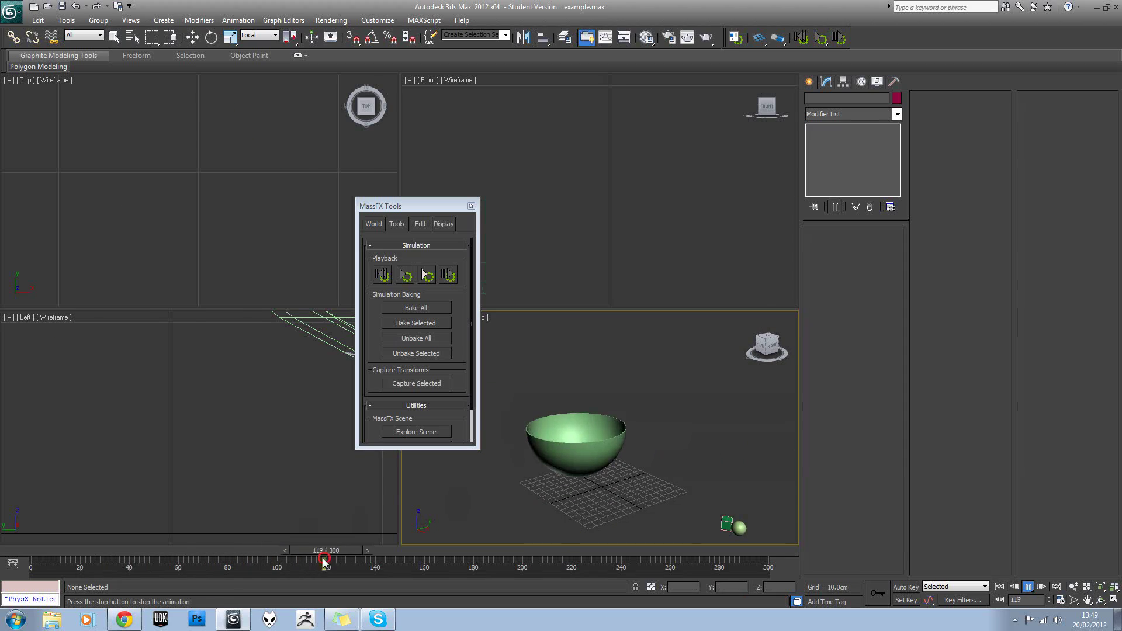
left_click_drag(308, 555, 51, 523)
key("w")
Examine the green box among the pink boxes and spheres beside the bowl at frame 3 from several angles
scroll(596, 441, "up", 5)
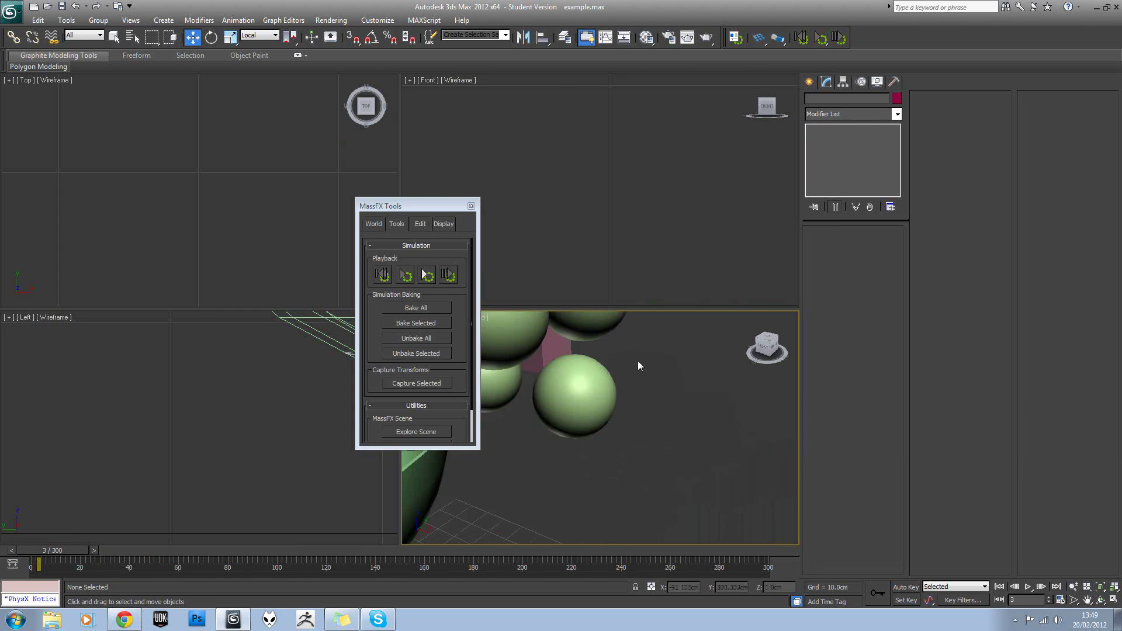
mouse_move(652, 466)
middle_mouse_down()
mouse_move(691, 465)
mouse_move(673, 445)
middle_mouse_up()
key("F3")
key("F3")
scroll(678, 486, "down", 5)
scroll(671, 456, "up", 1)
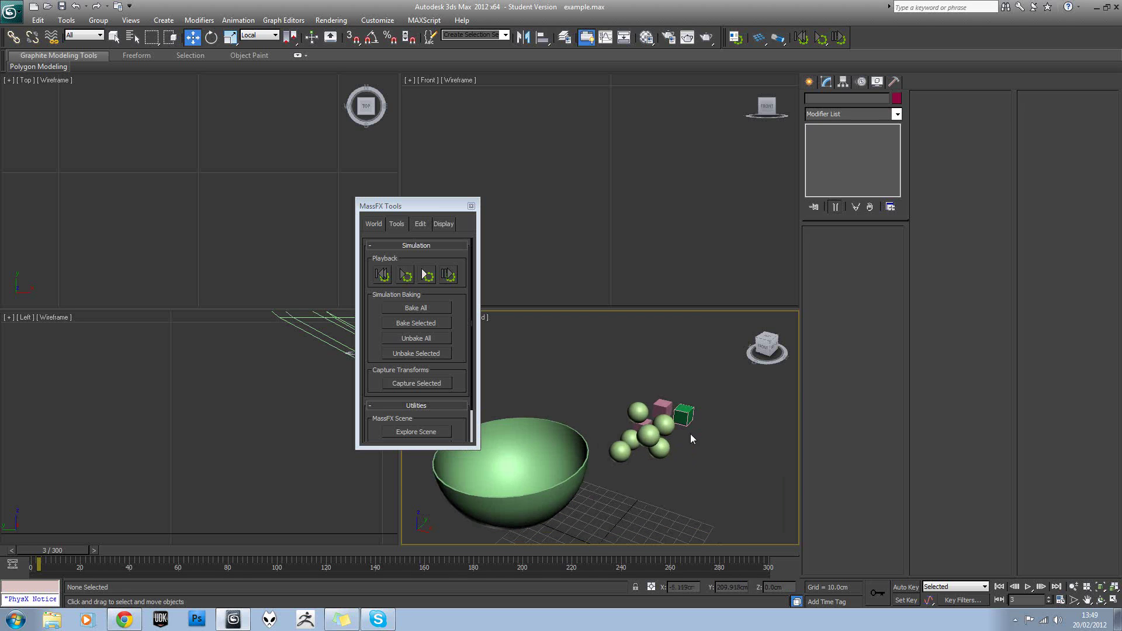
middle_click_drag(691, 435, 717, 402)
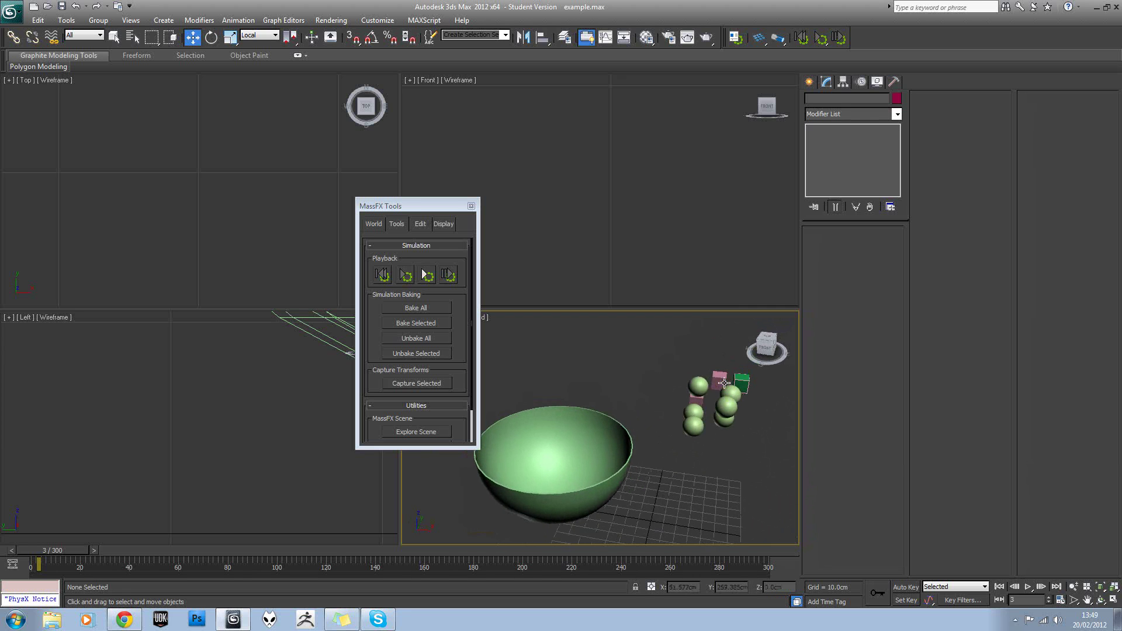
left_click(721, 381)
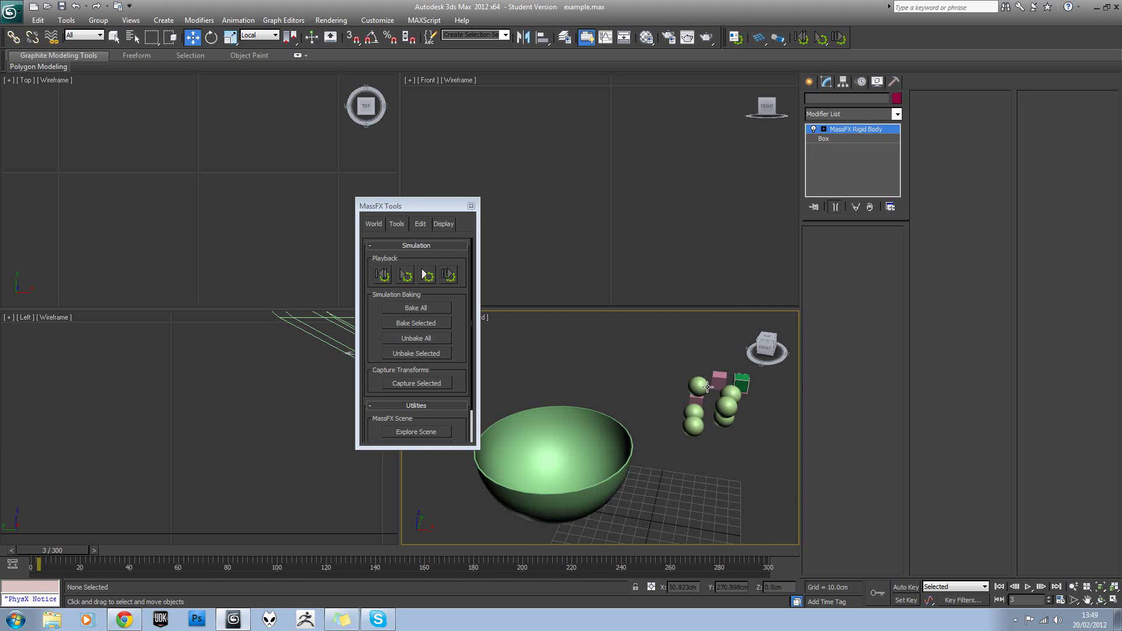
mouse_move(688, 393)
middle_mouse_down("alt")
mouse_move(716, 398)
mouse_move(750, 374)
mouse_move(679, 386)
mouse_move(689, 386)
middle_mouse_up("alt")
key("alt+z")
key("w")
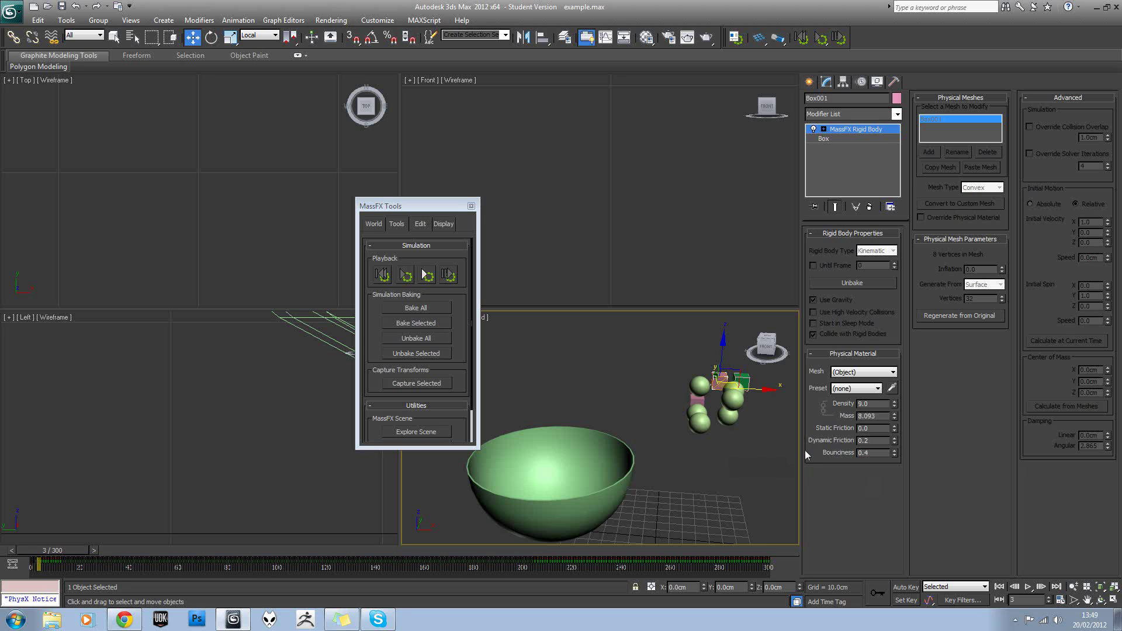
middle_click_drag(689, 406, 728, 418, "alt")
left_click(728, 418)
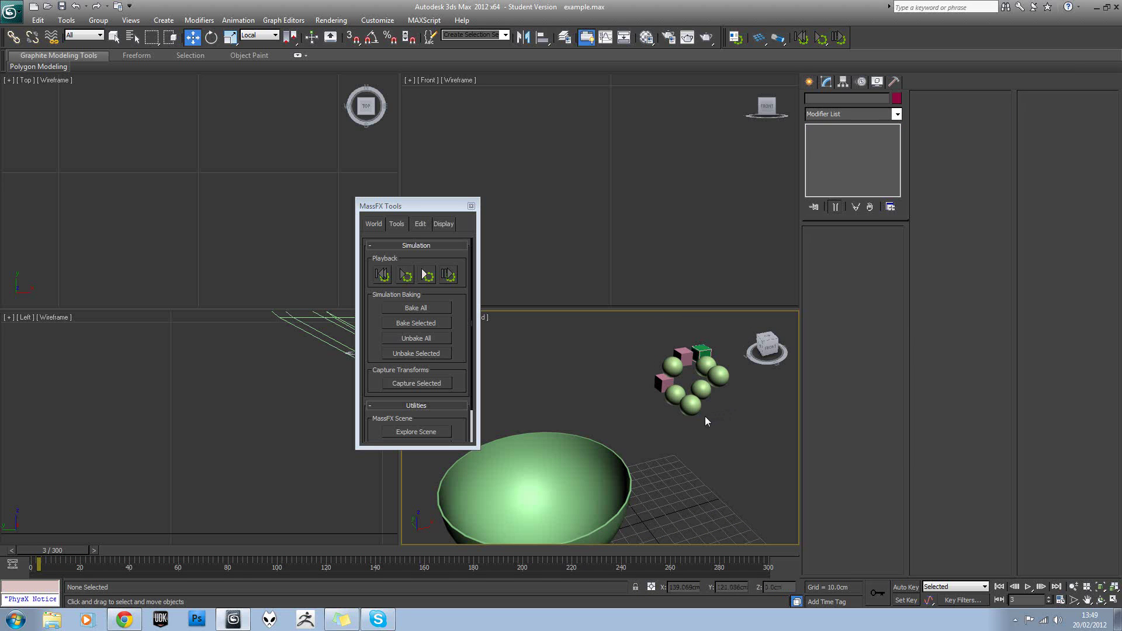